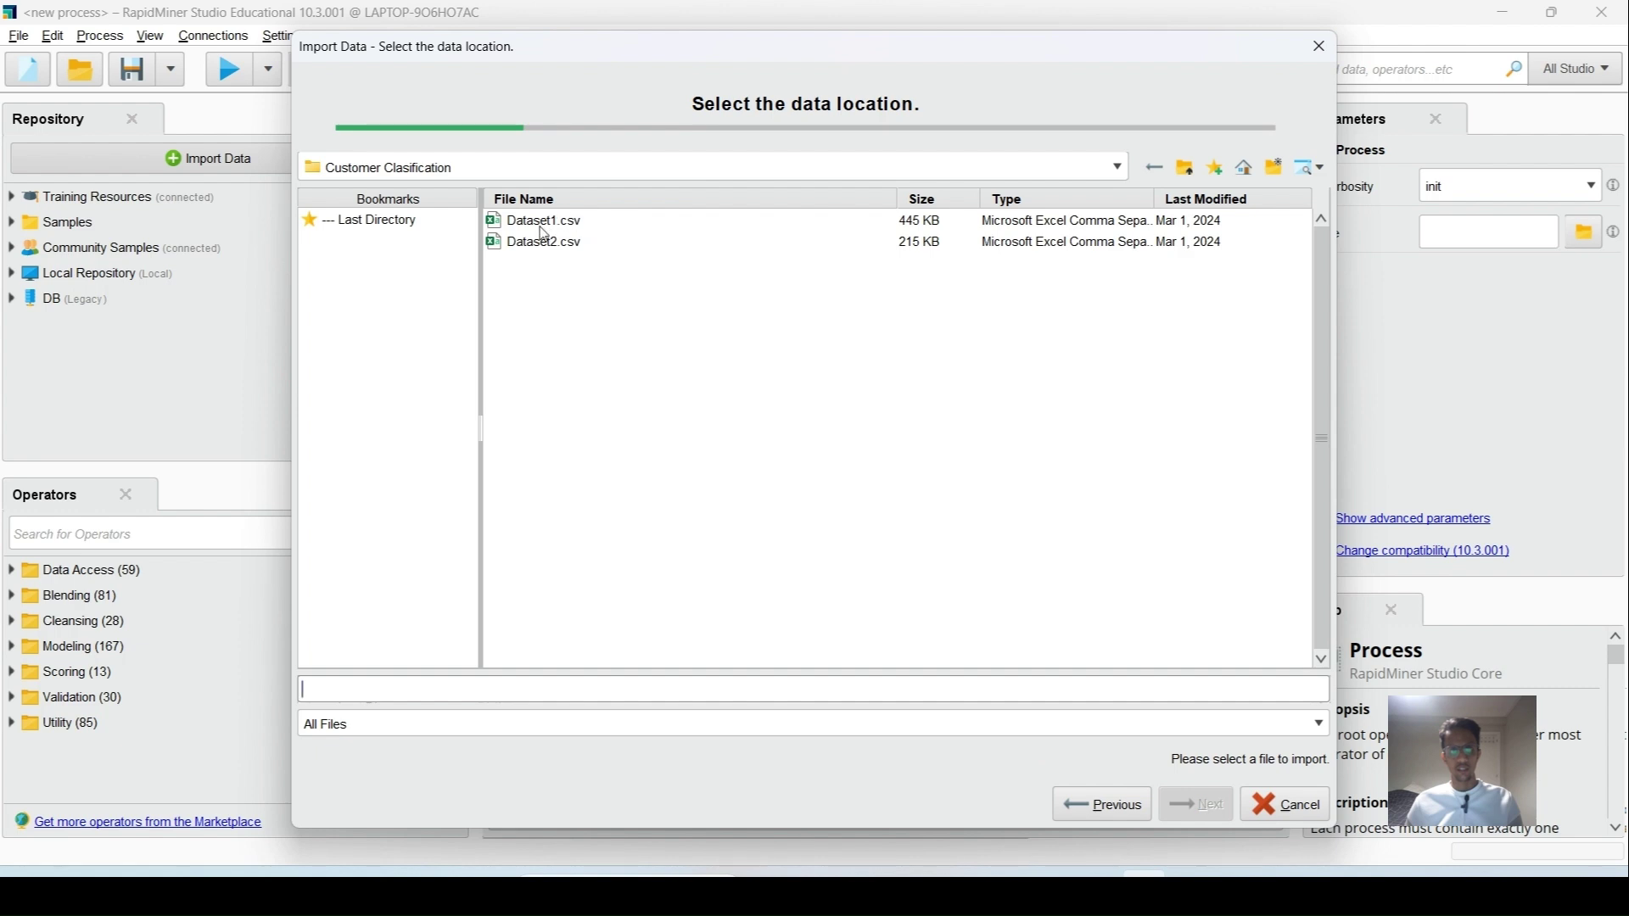
Choose Dataset1.csv as the import file and advance to the column formatting step.
click(543, 221)
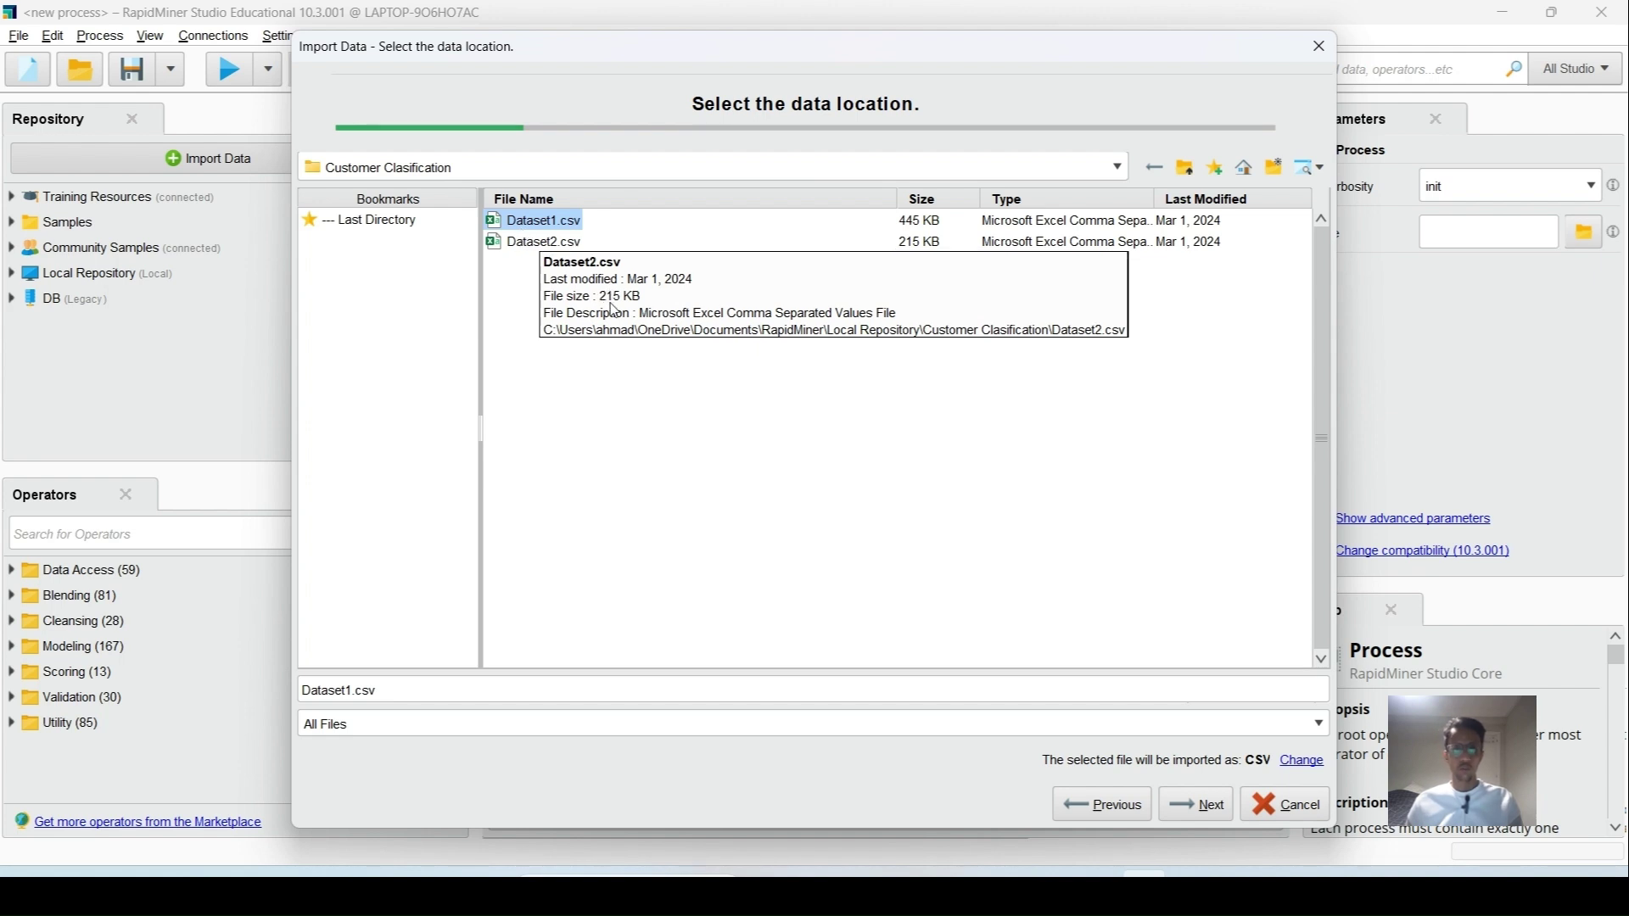
click(524, 246)
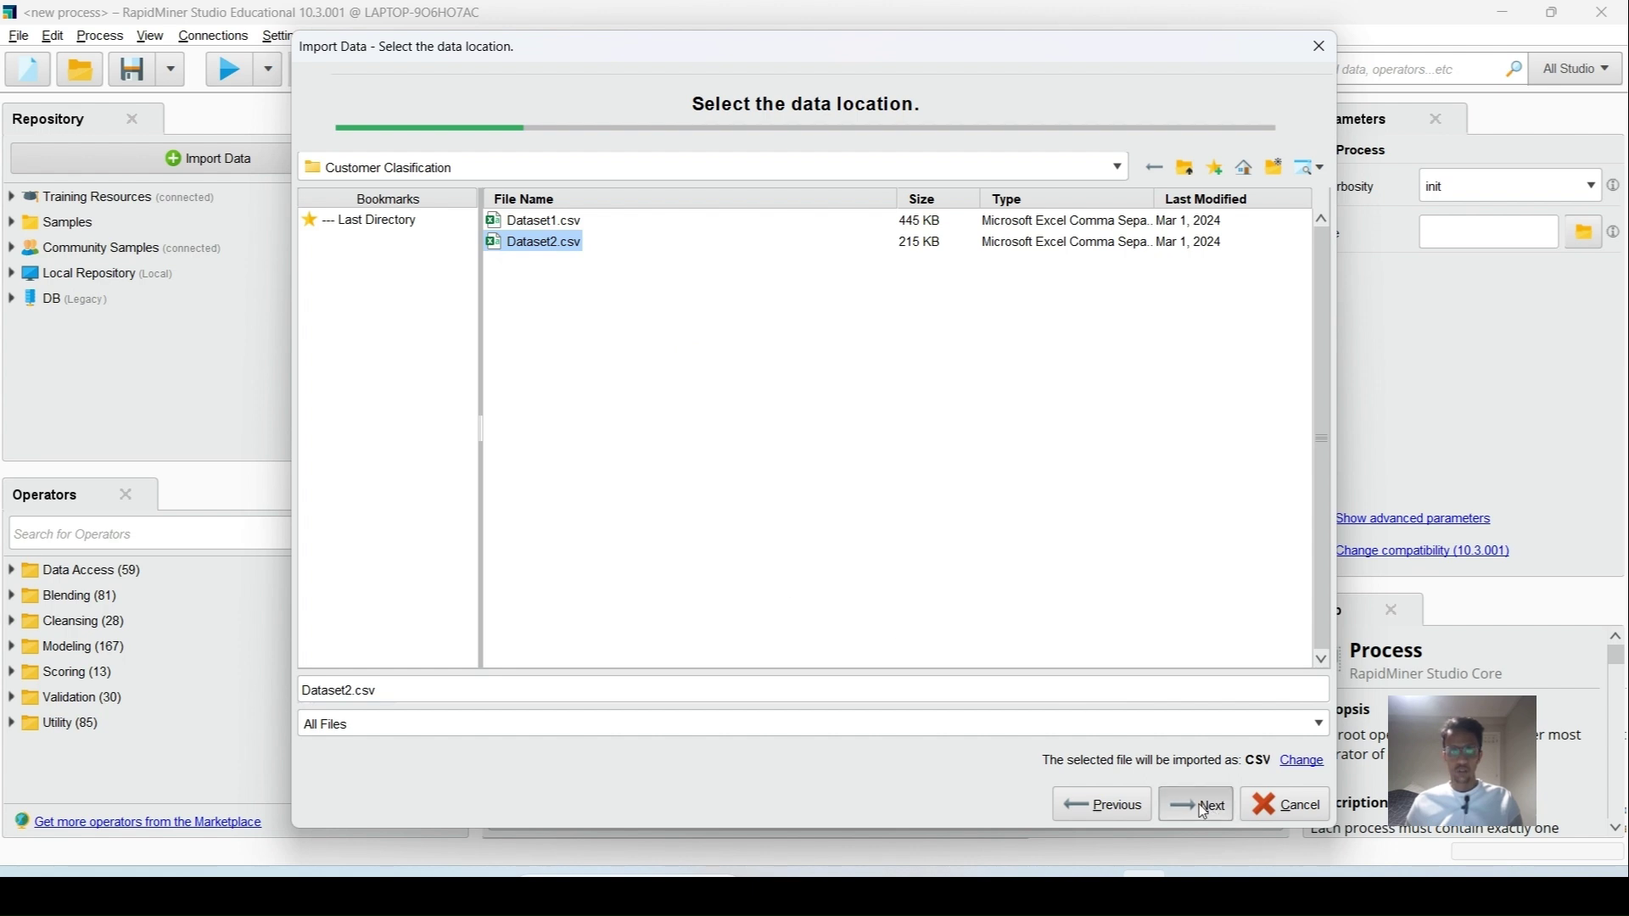
click(573, 221)
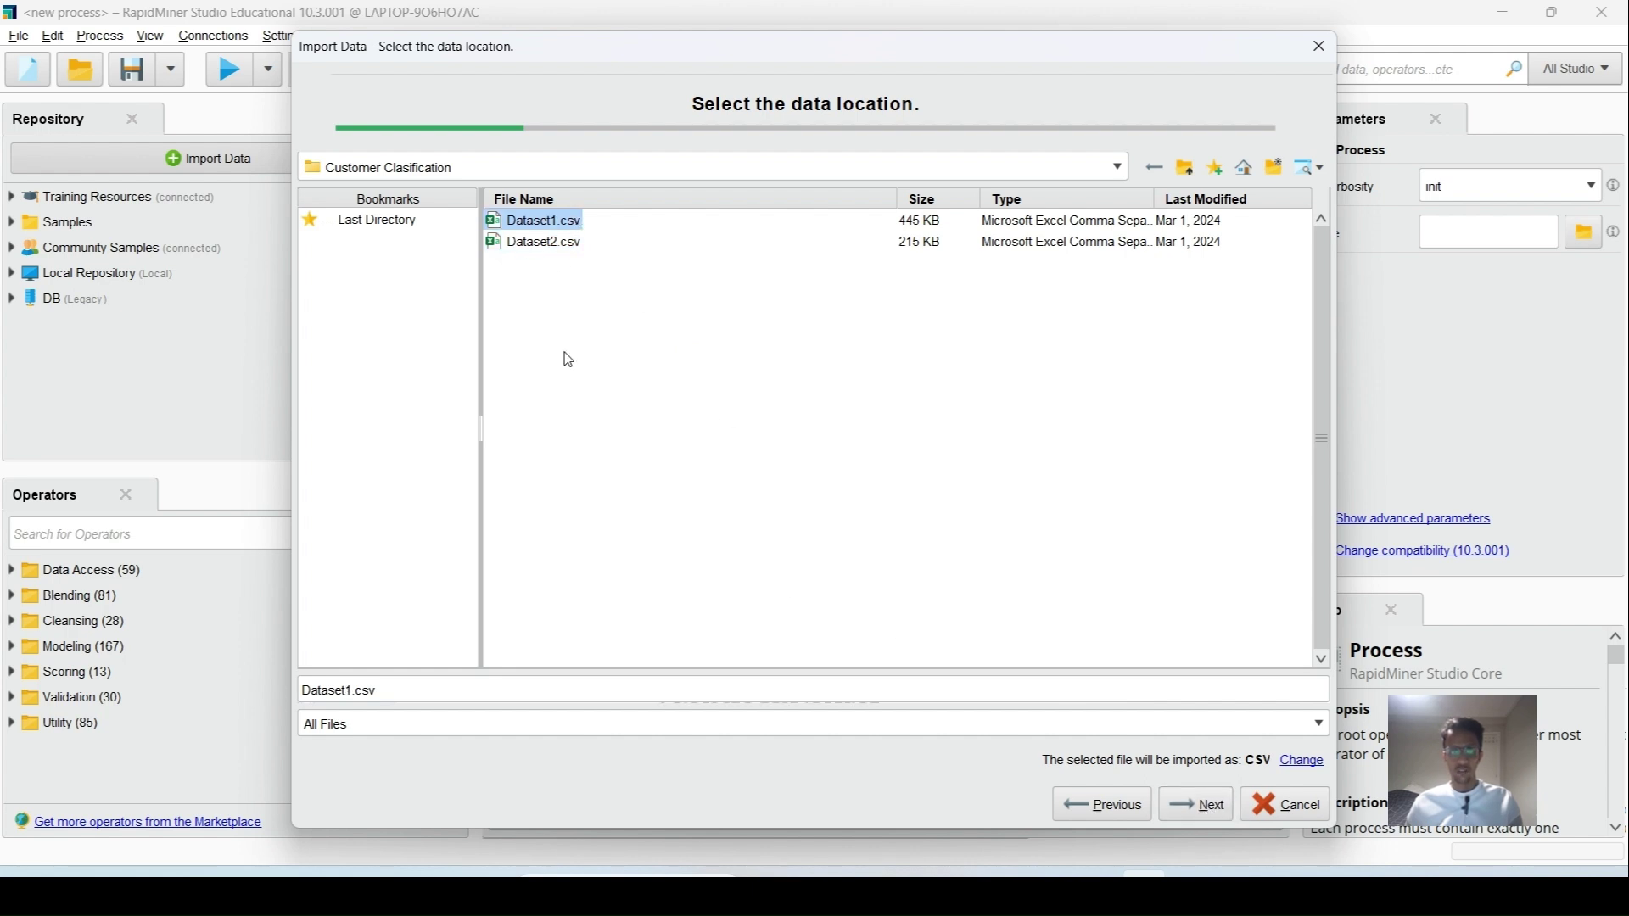
click(1211, 812)
click(1192, 806)
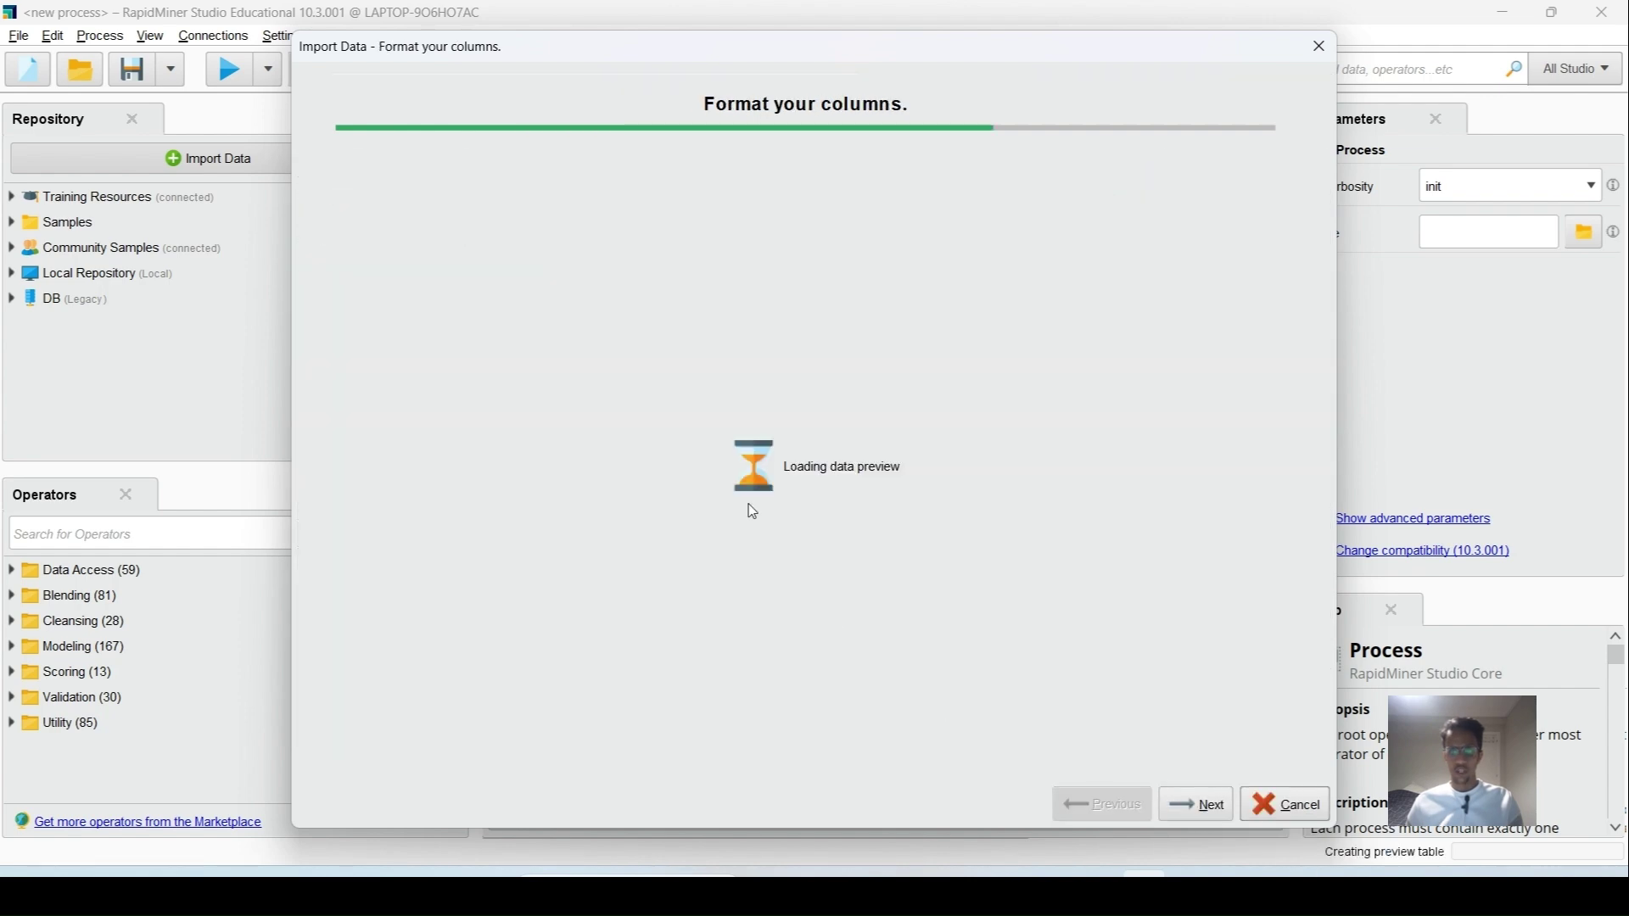
Give the id column the id role.
click(451, 225)
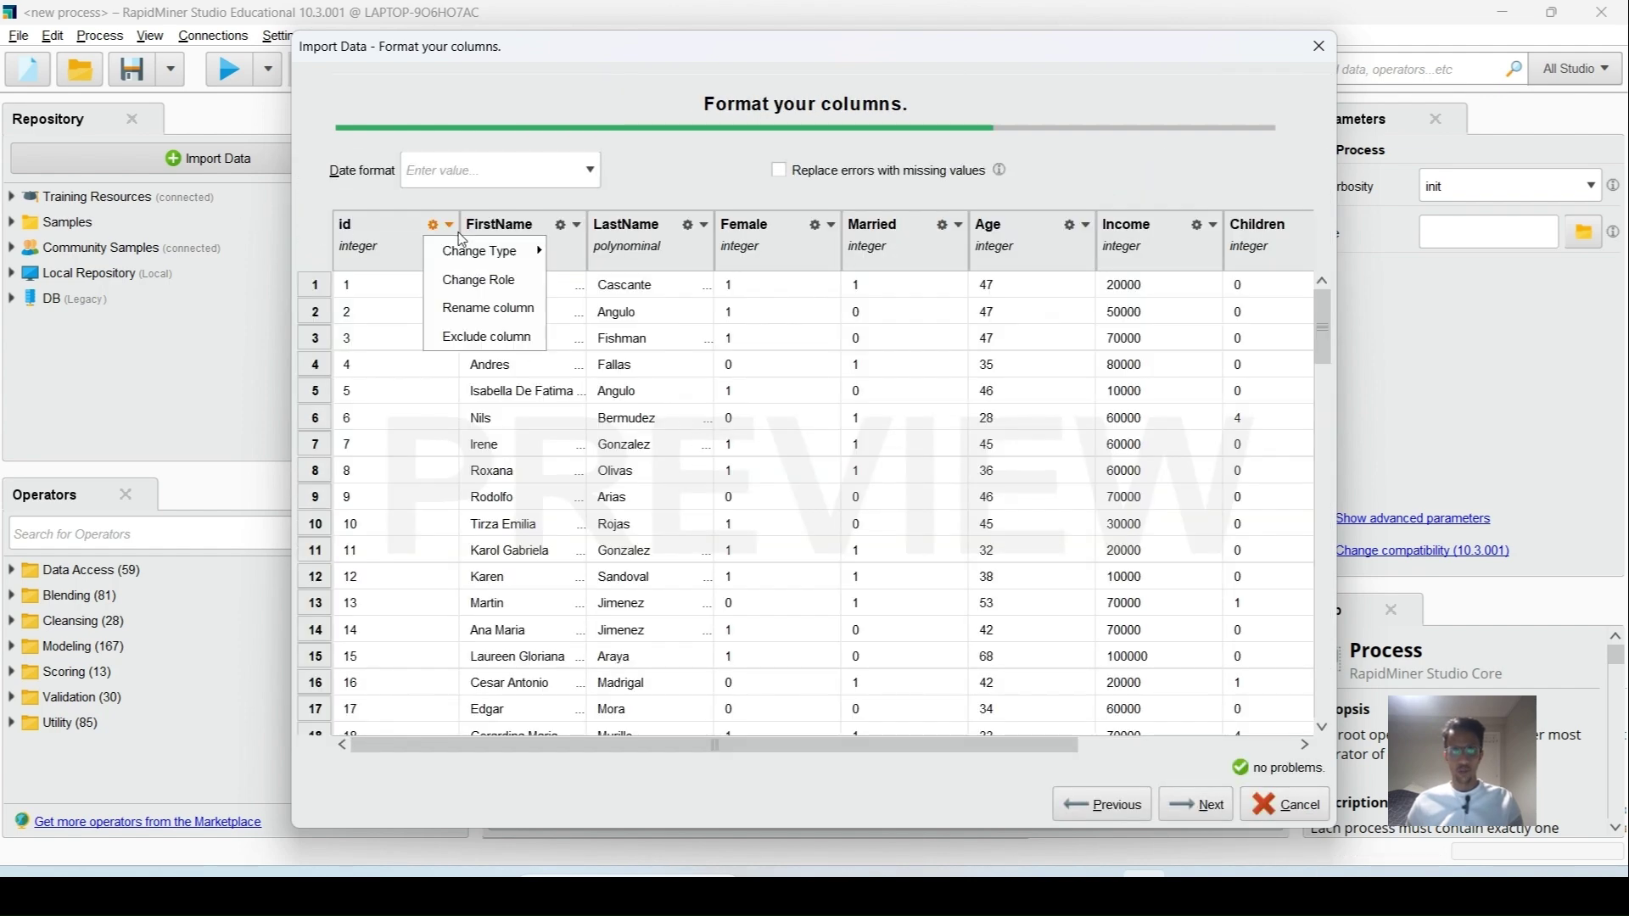
mouse_move(488, 252)
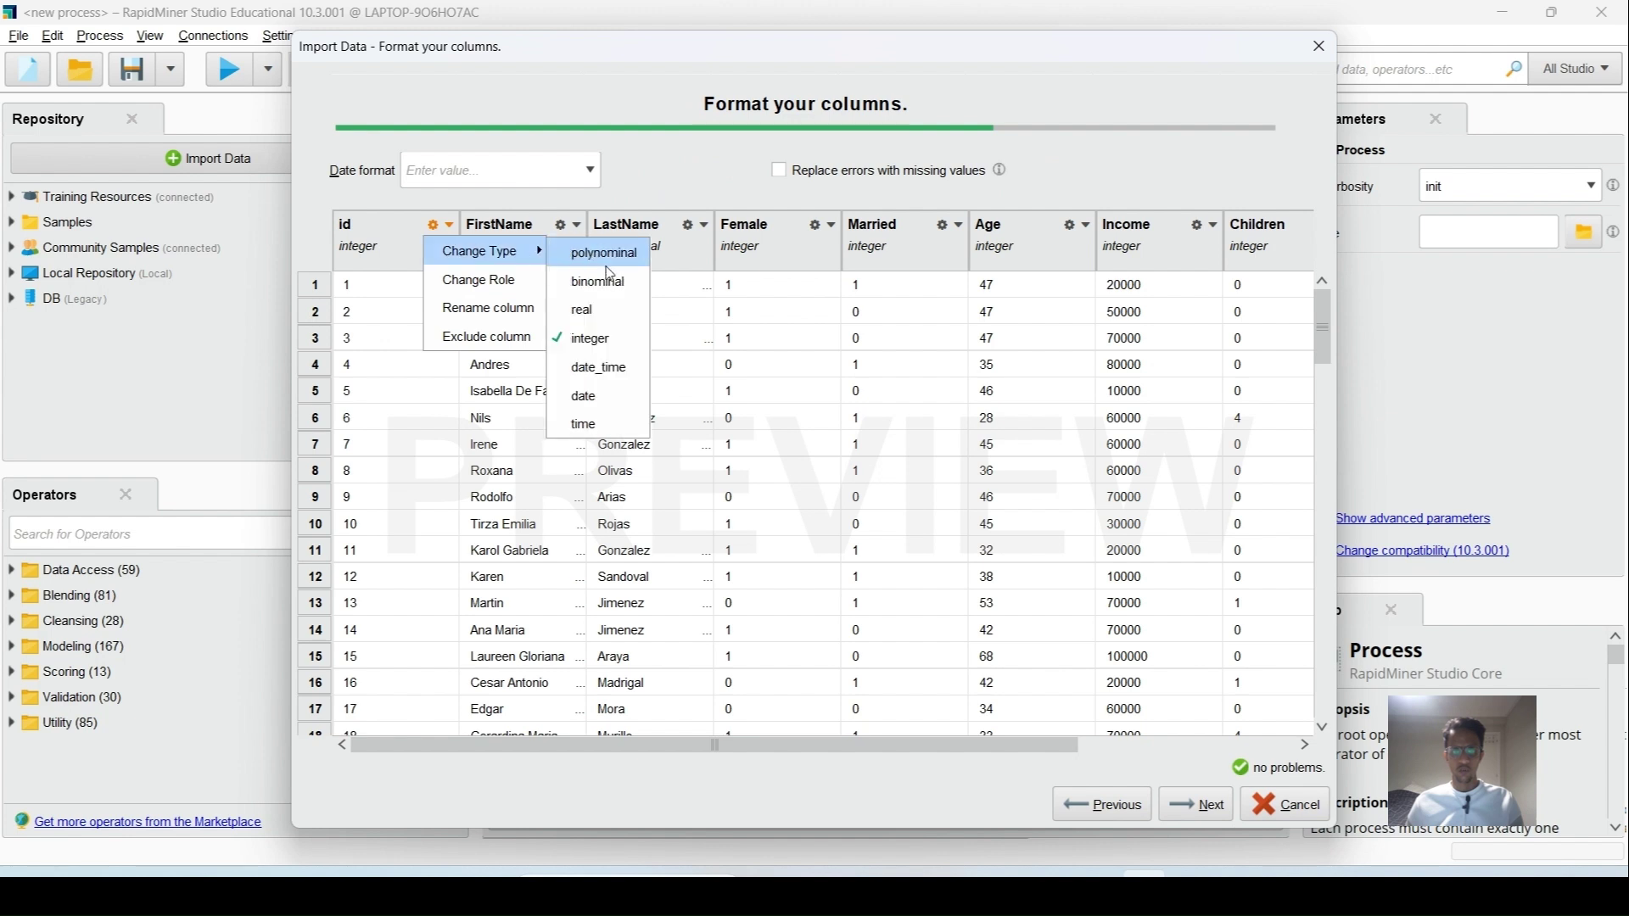
click(451, 225)
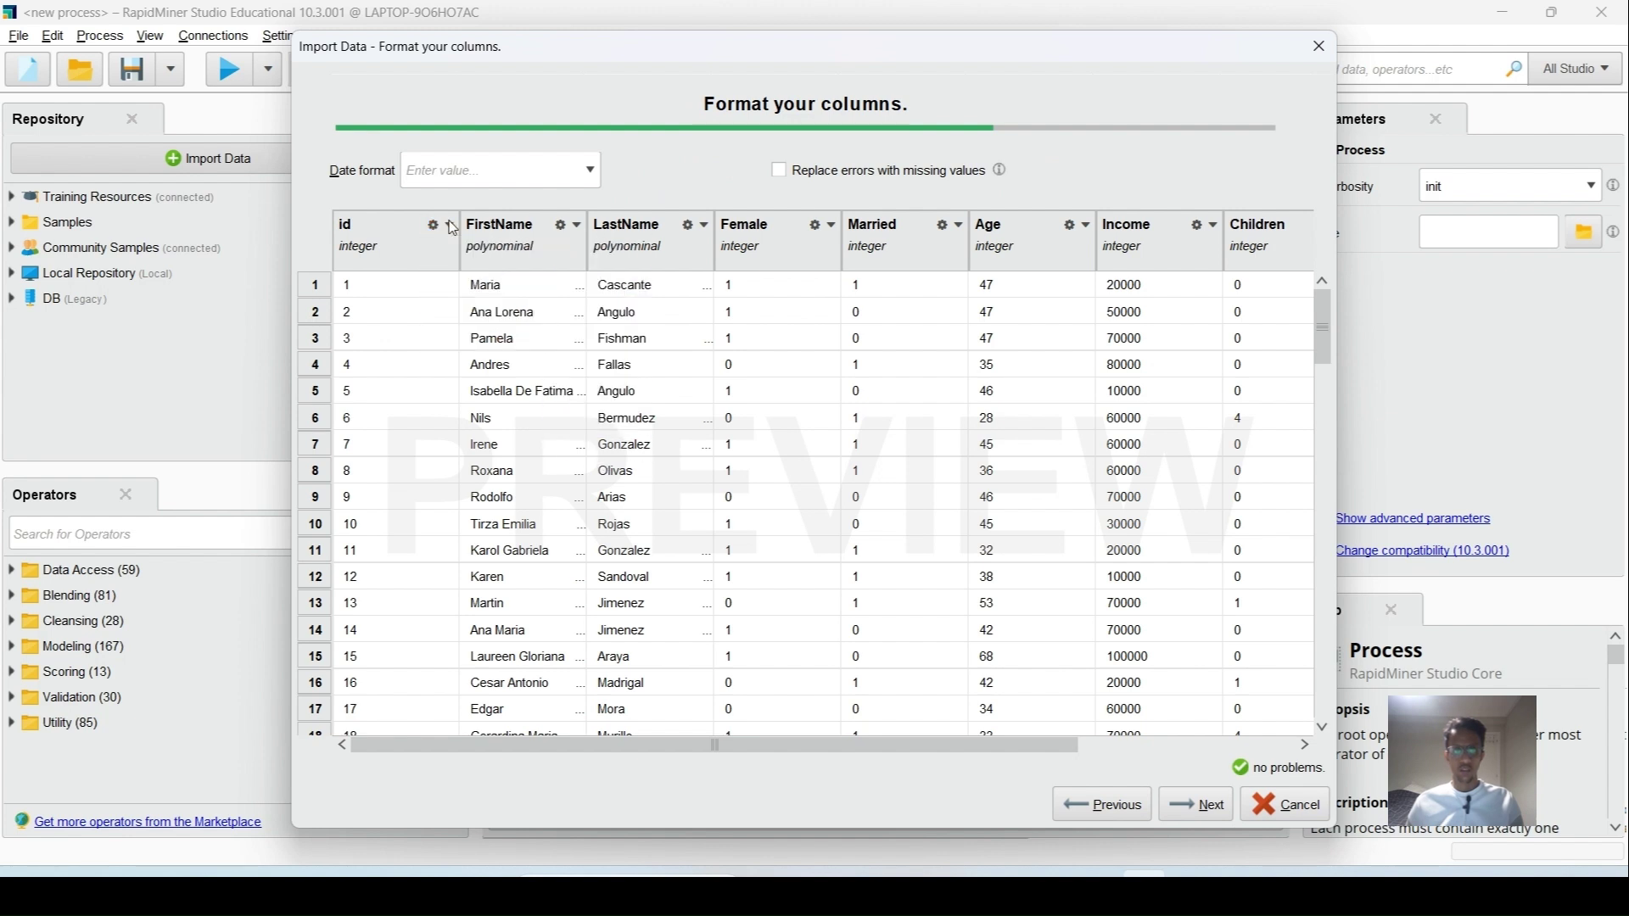
click(451, 226)
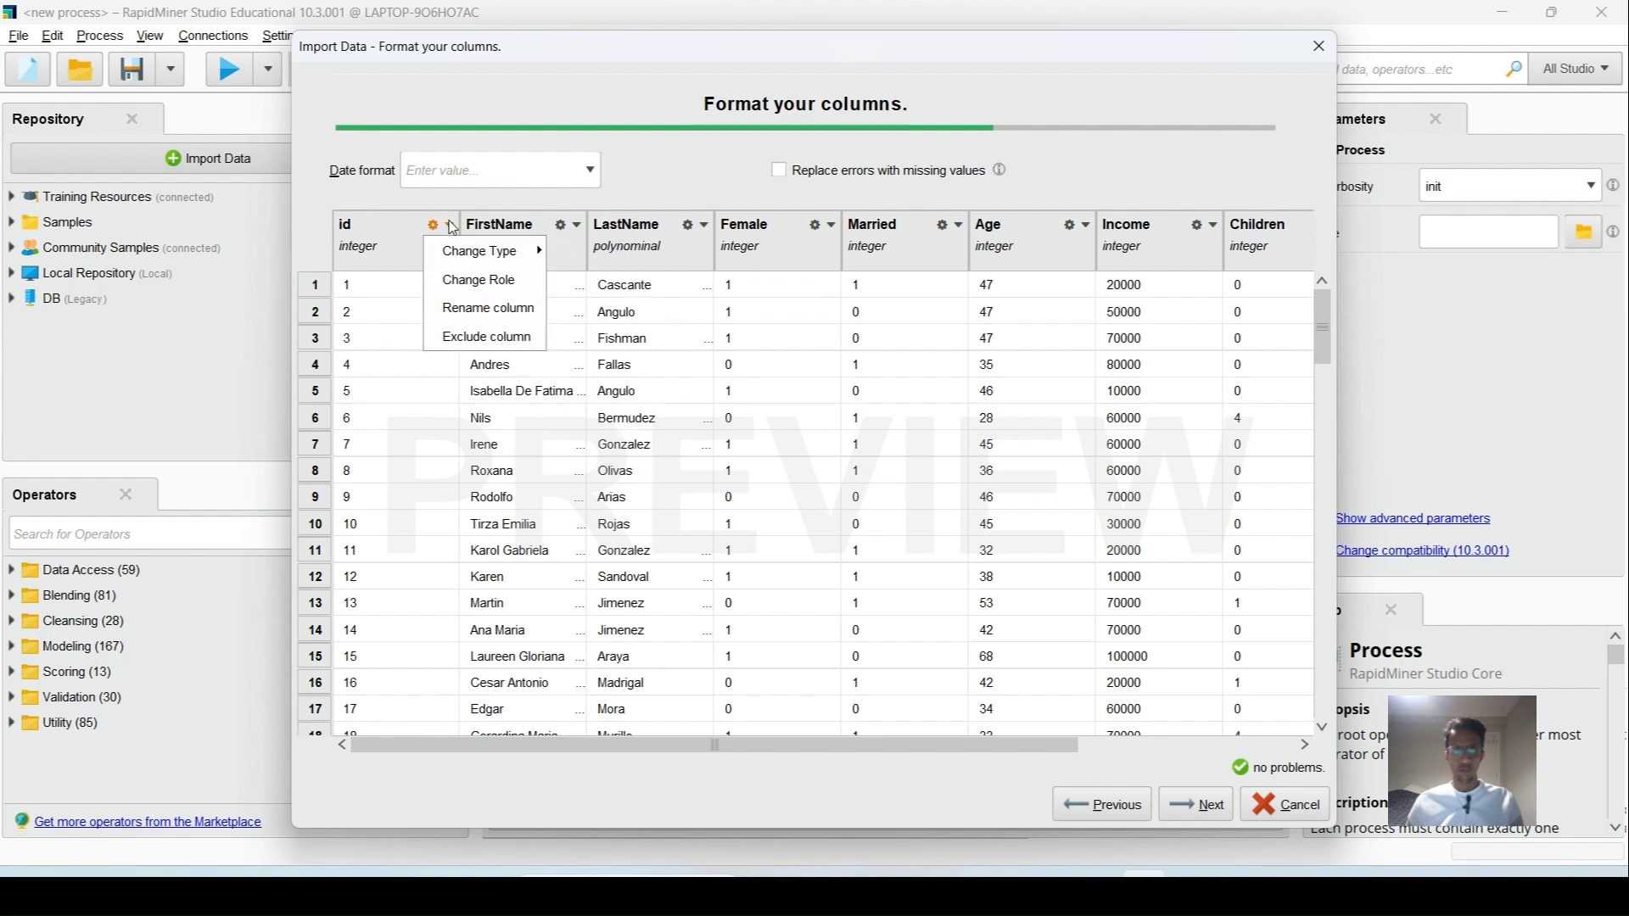
click(521, 281)
text(id)
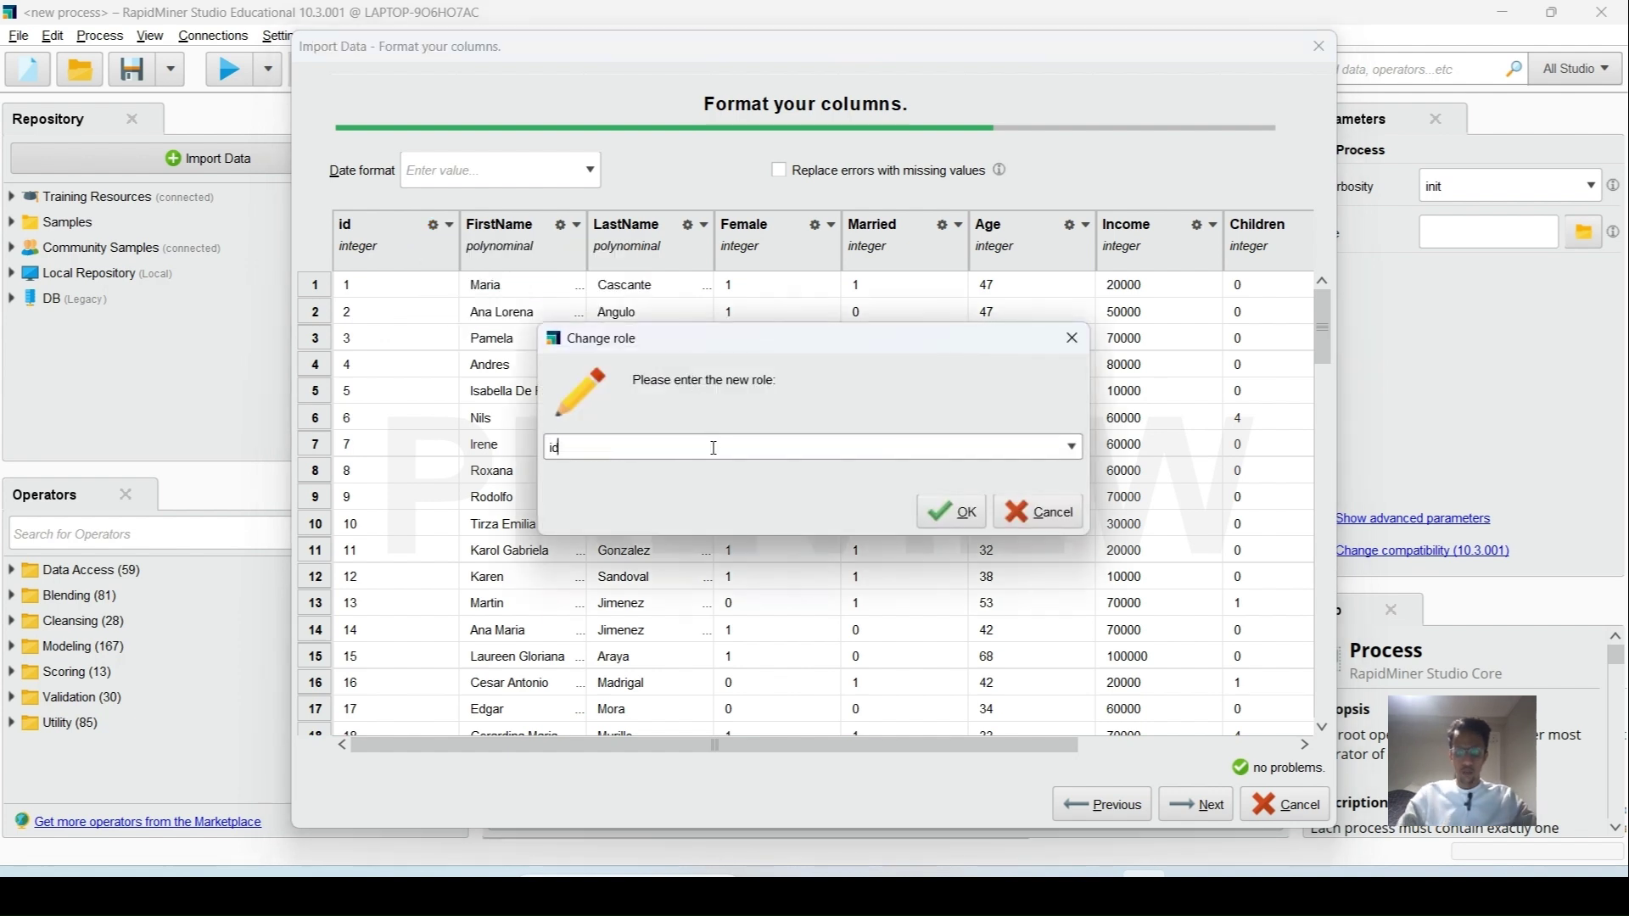
click(951, 511)
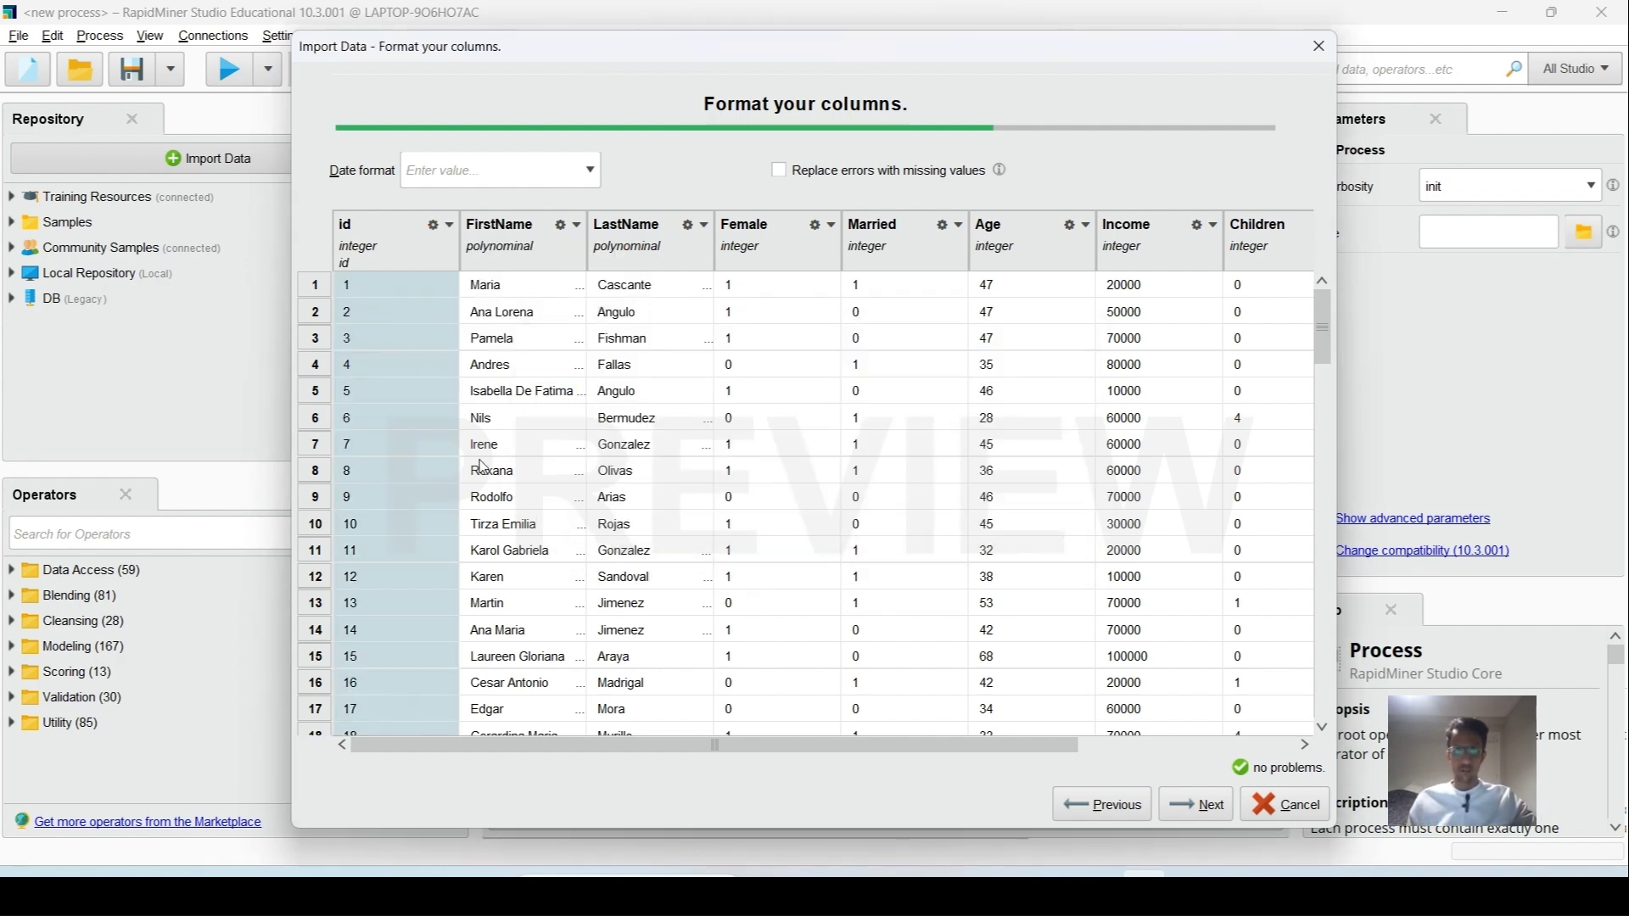
drag(942, 748, 1159, 750)
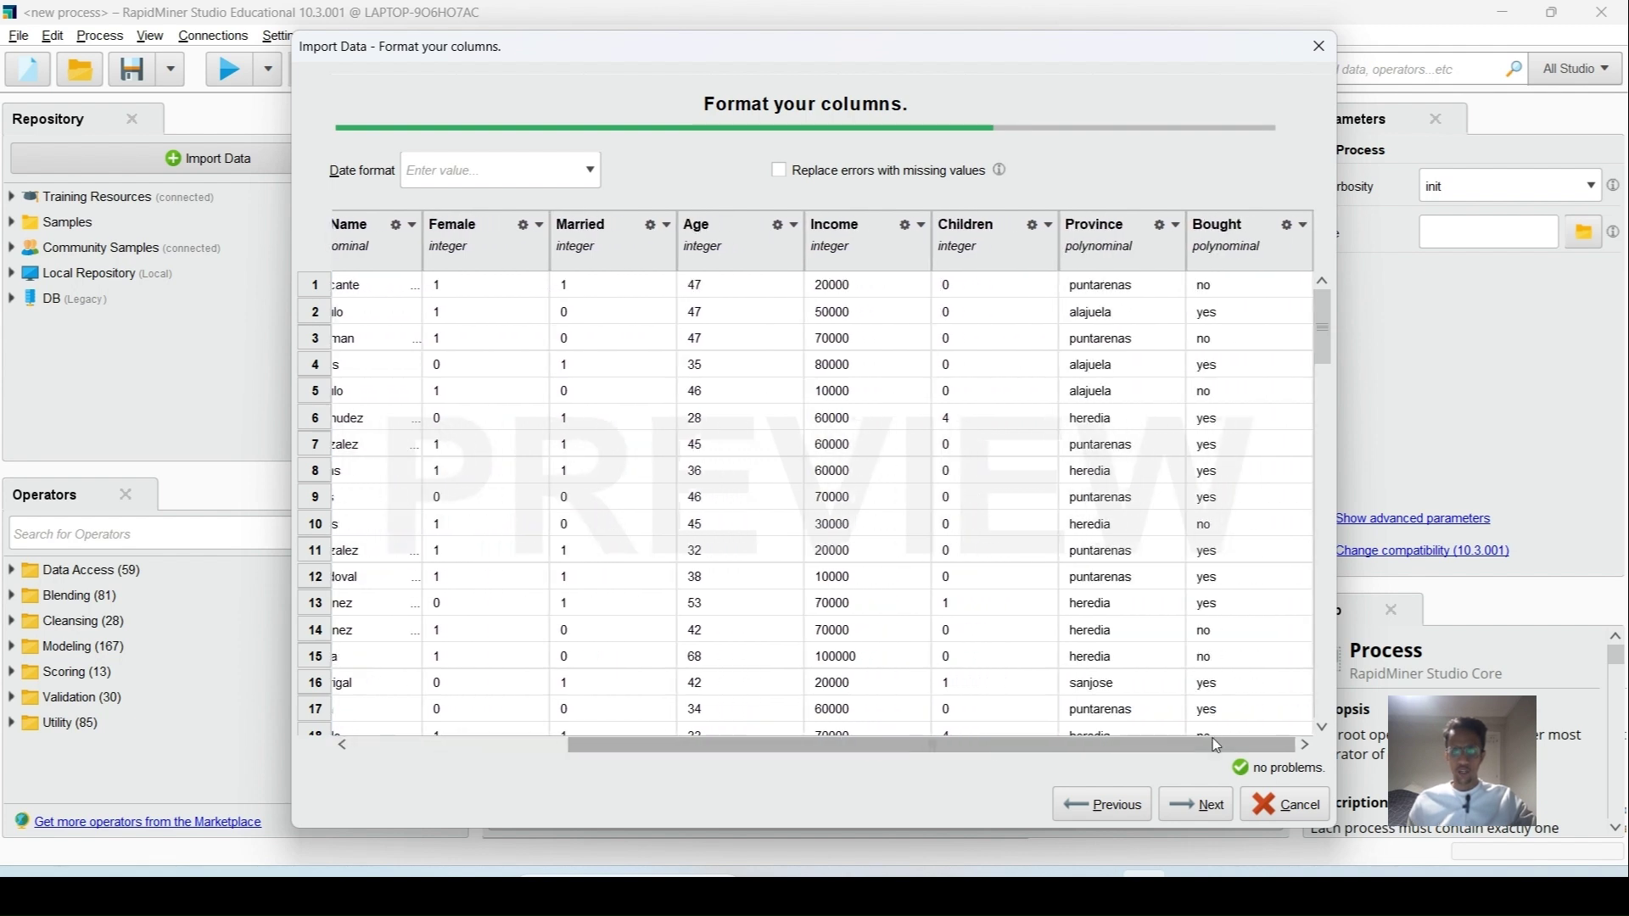
Make Bought a binominal label column and continue to the storage step.
click(1304, 226)
click(1327, 282)
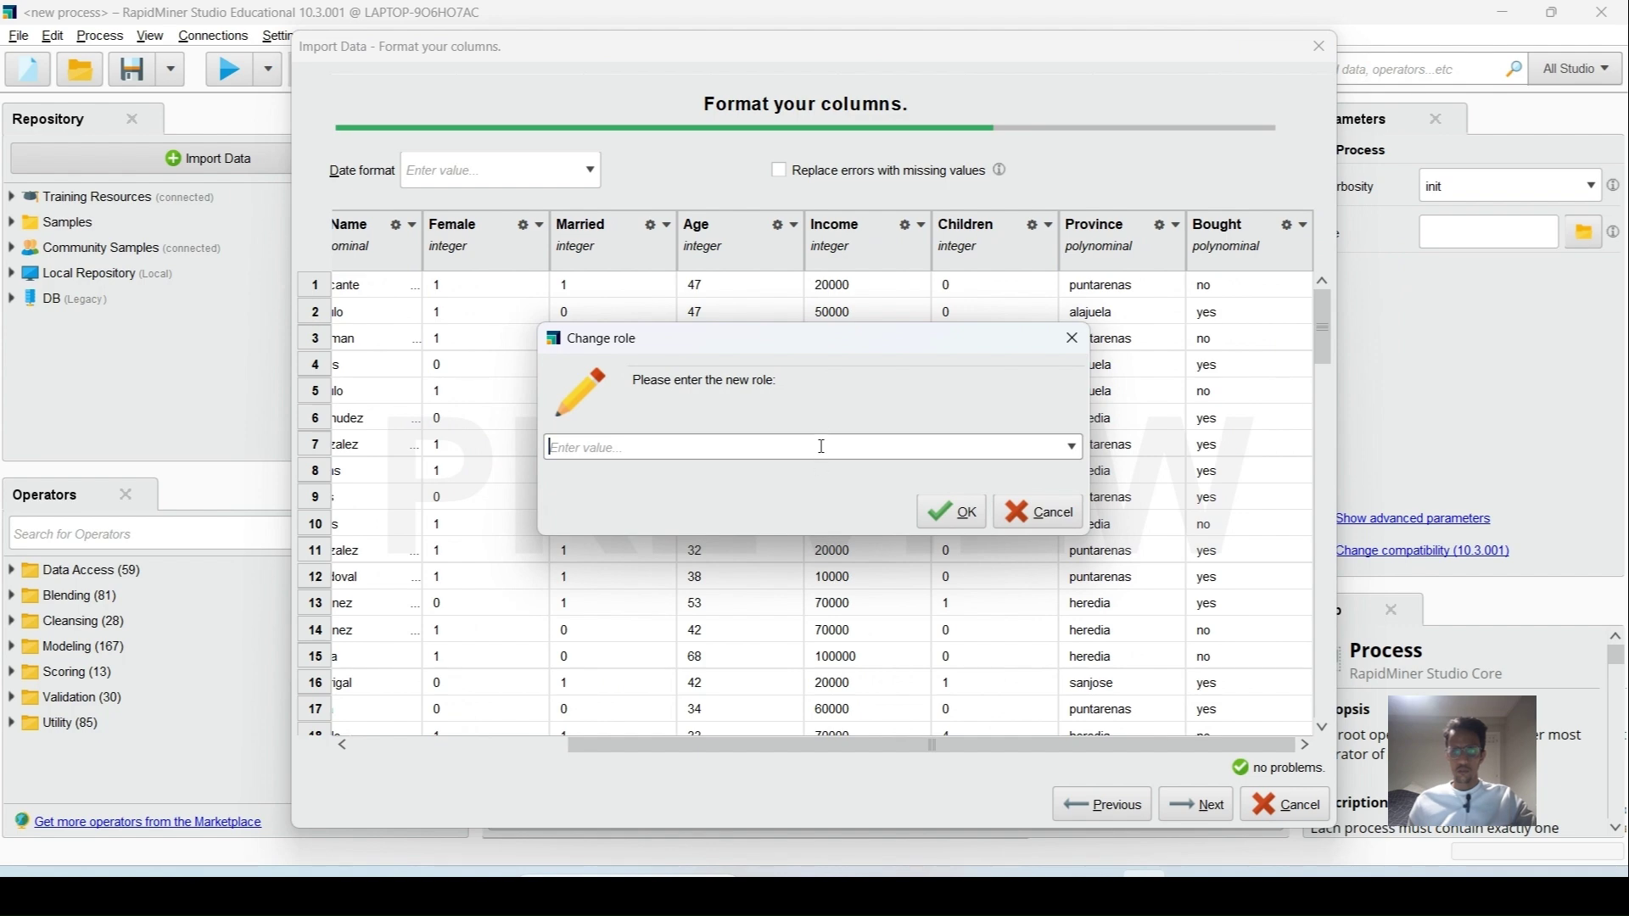
text(label)
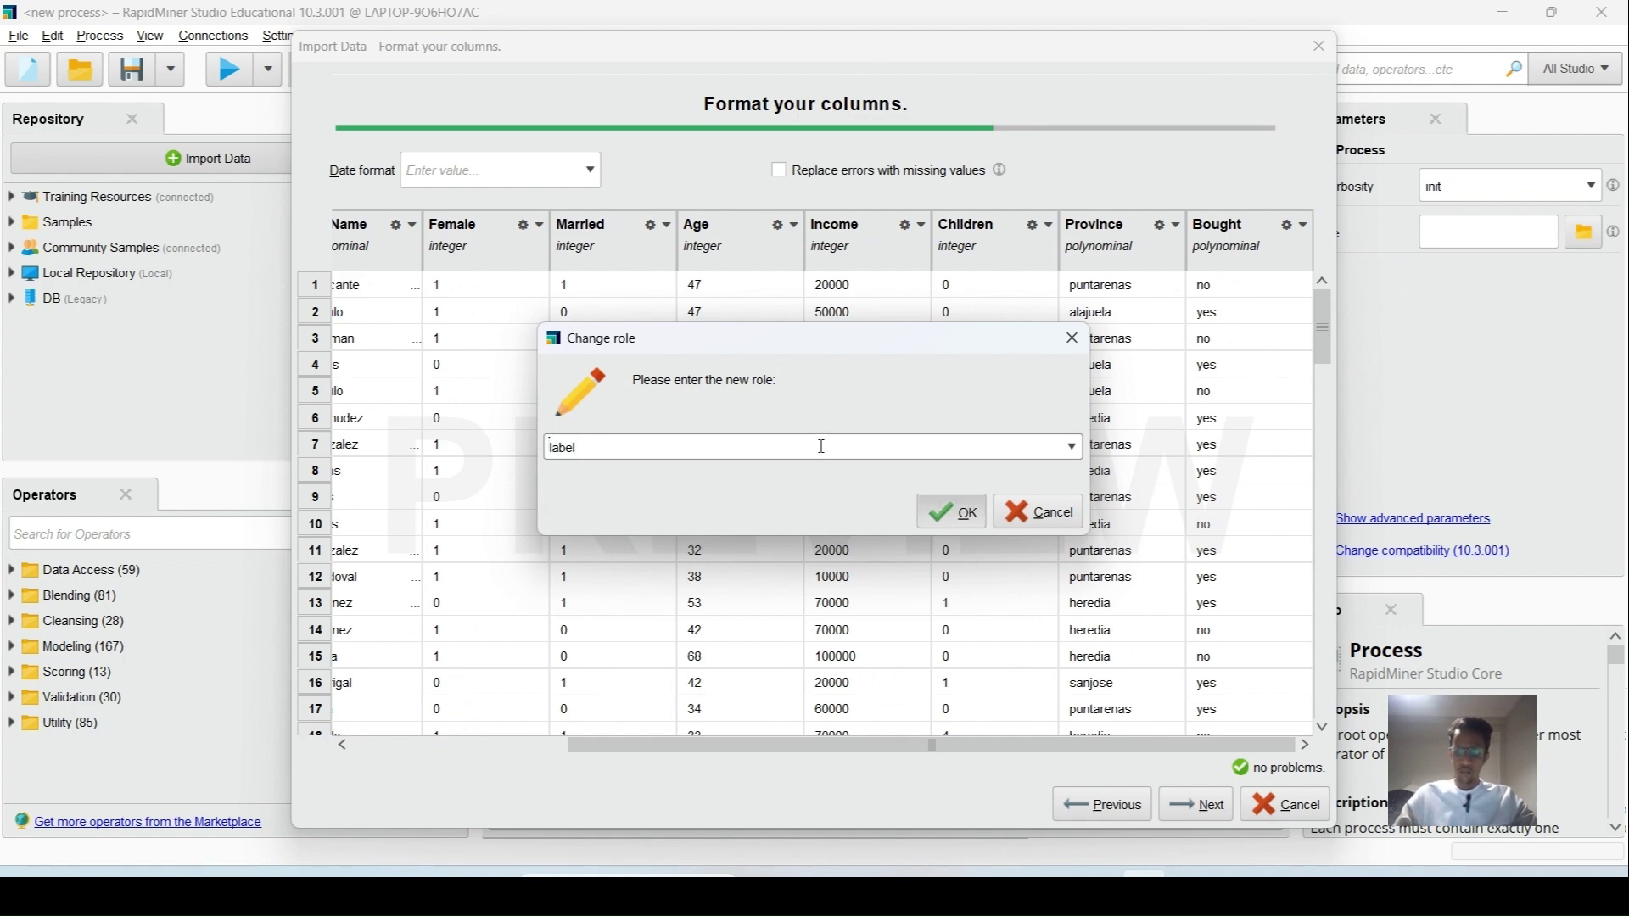
key(Return)
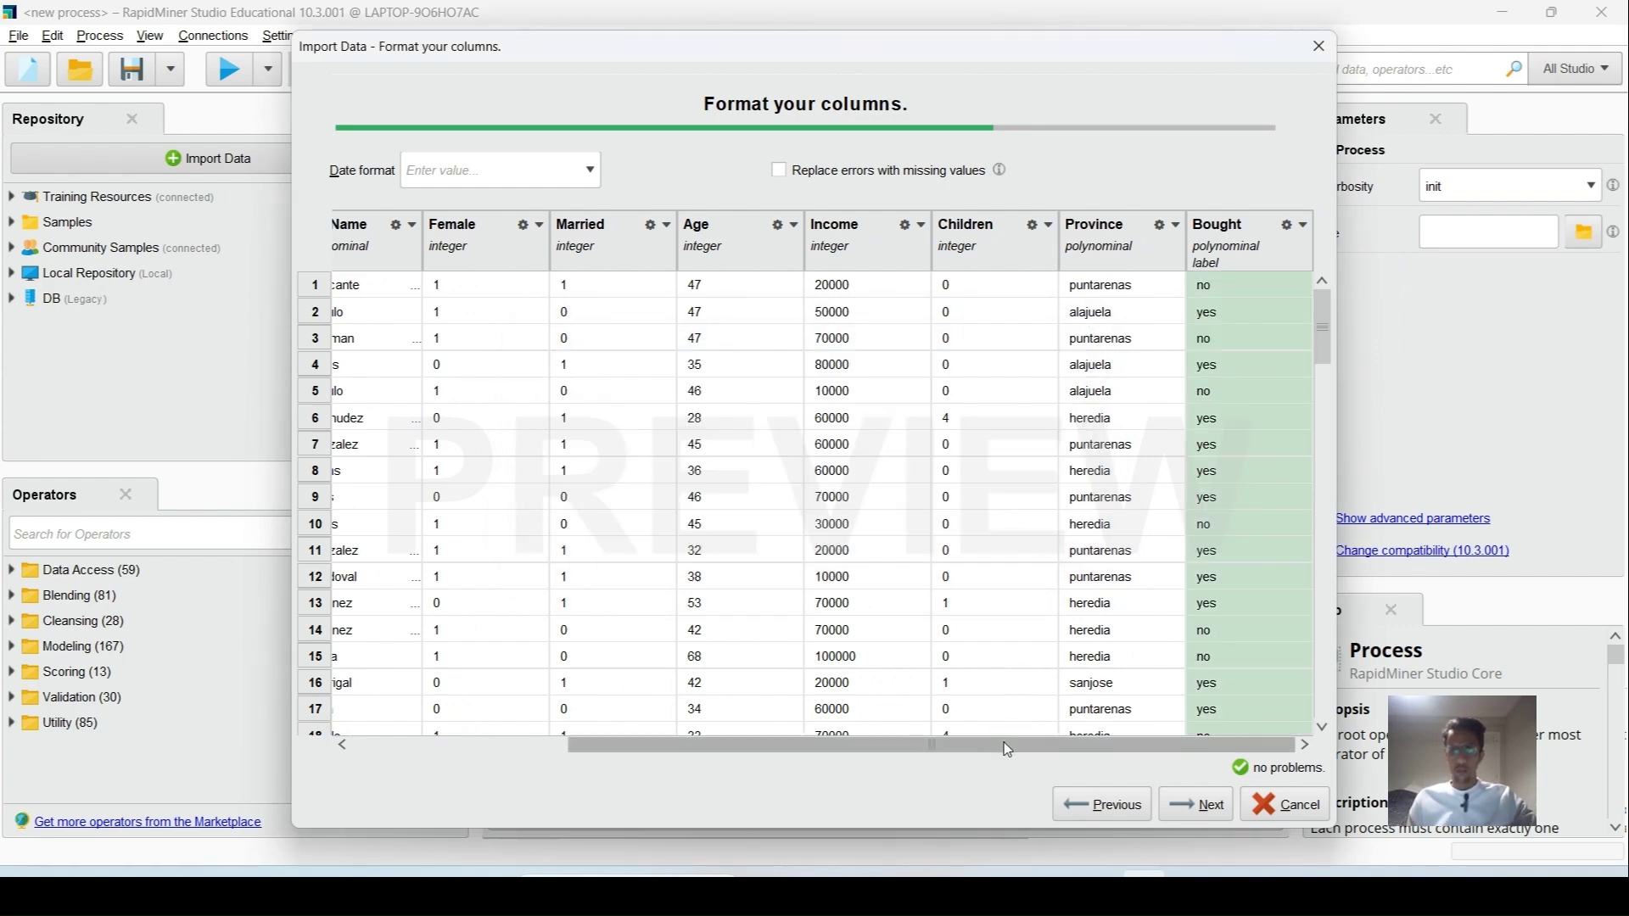
drag(1010, 745, 917, 750)
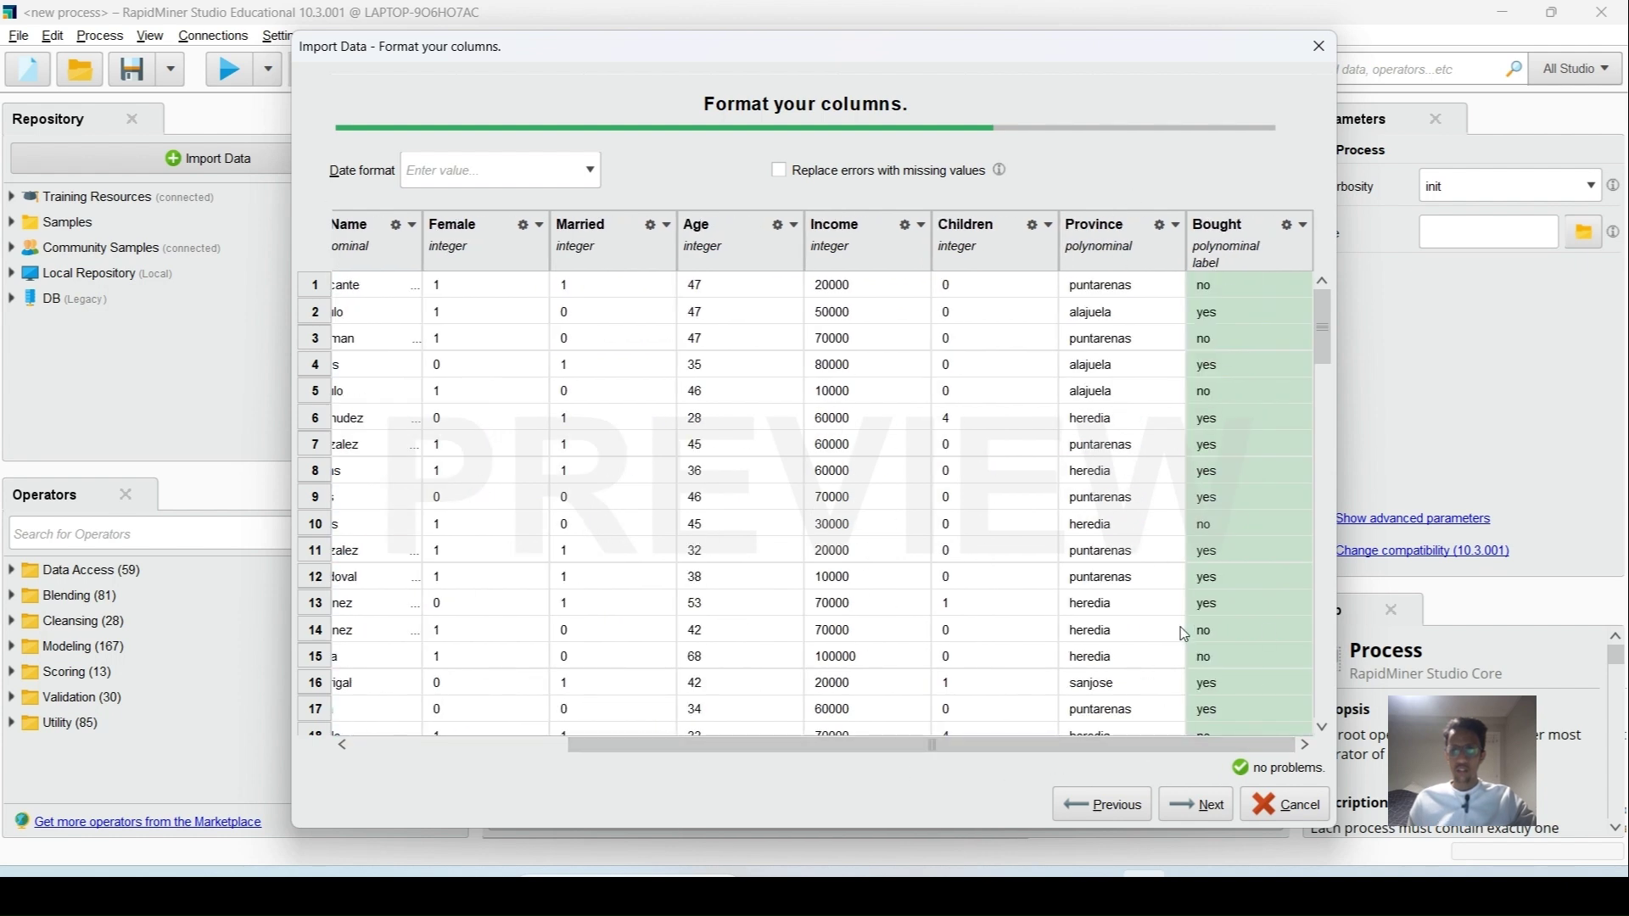
drag(1075, 745, 1355, 337)
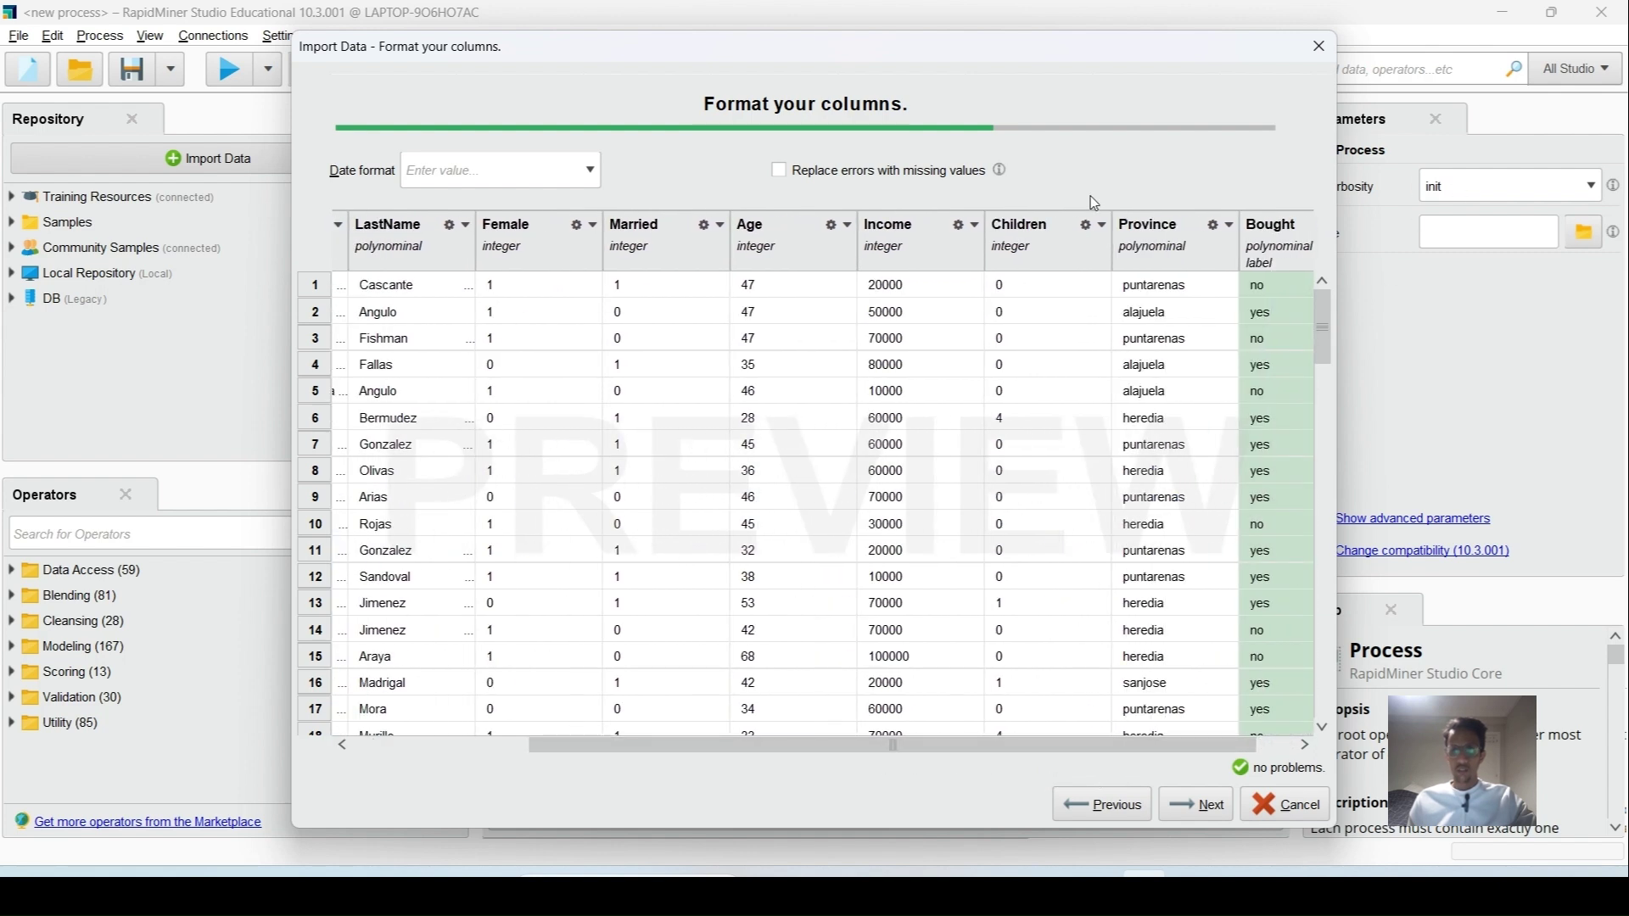
drag(721, 763, 865, 756)
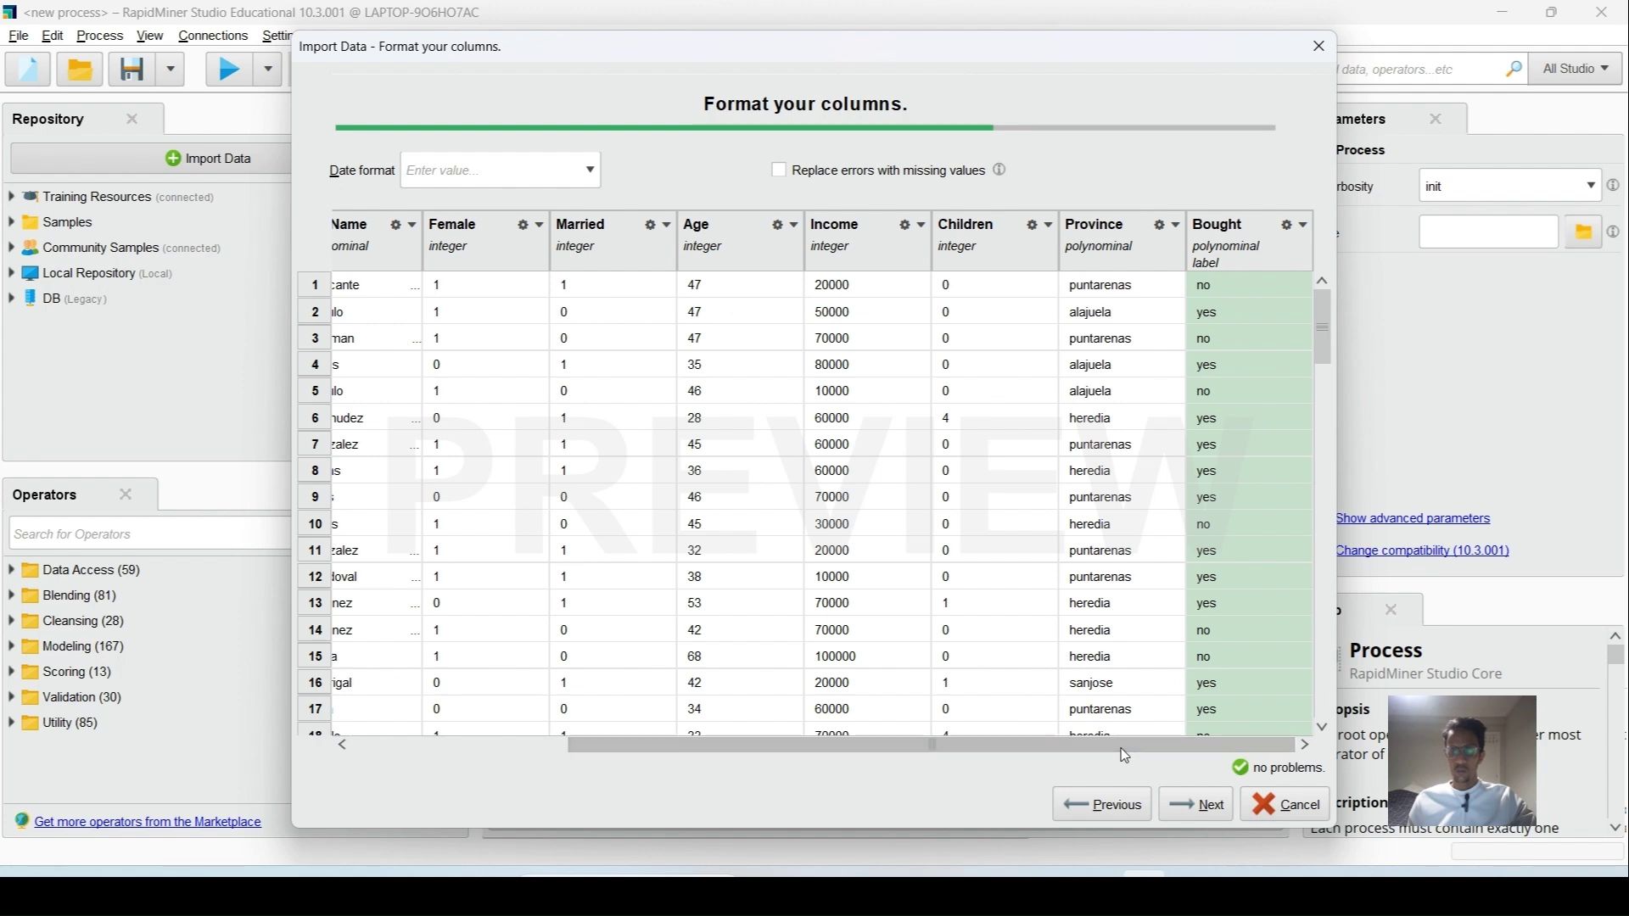
click(1304, 226)
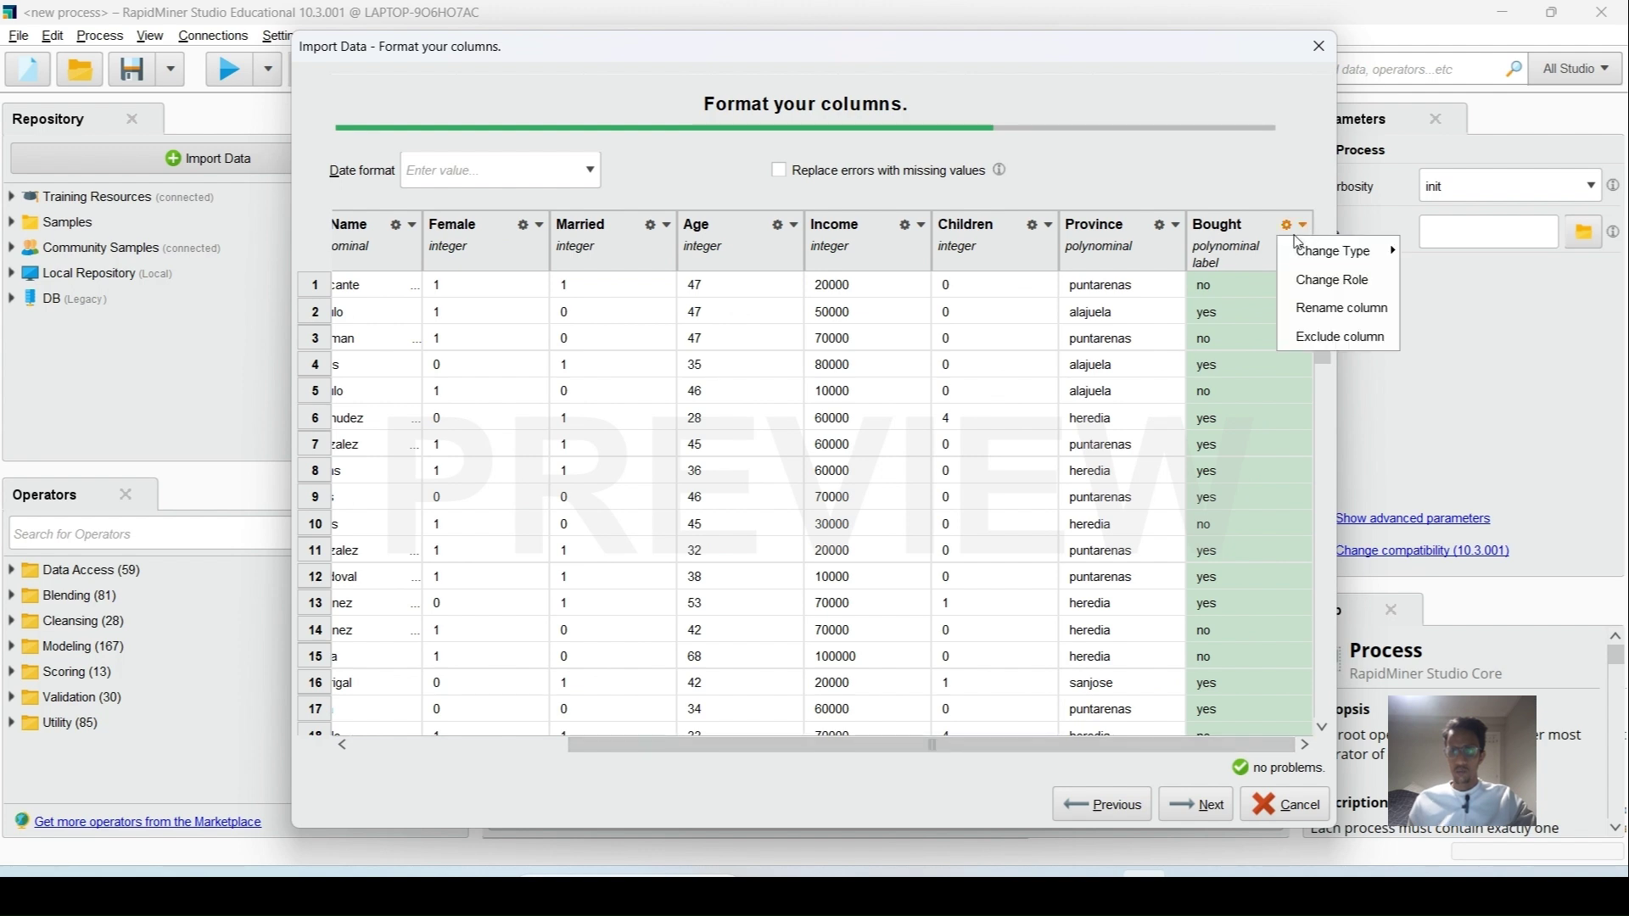
mouse_move(1357, 252)
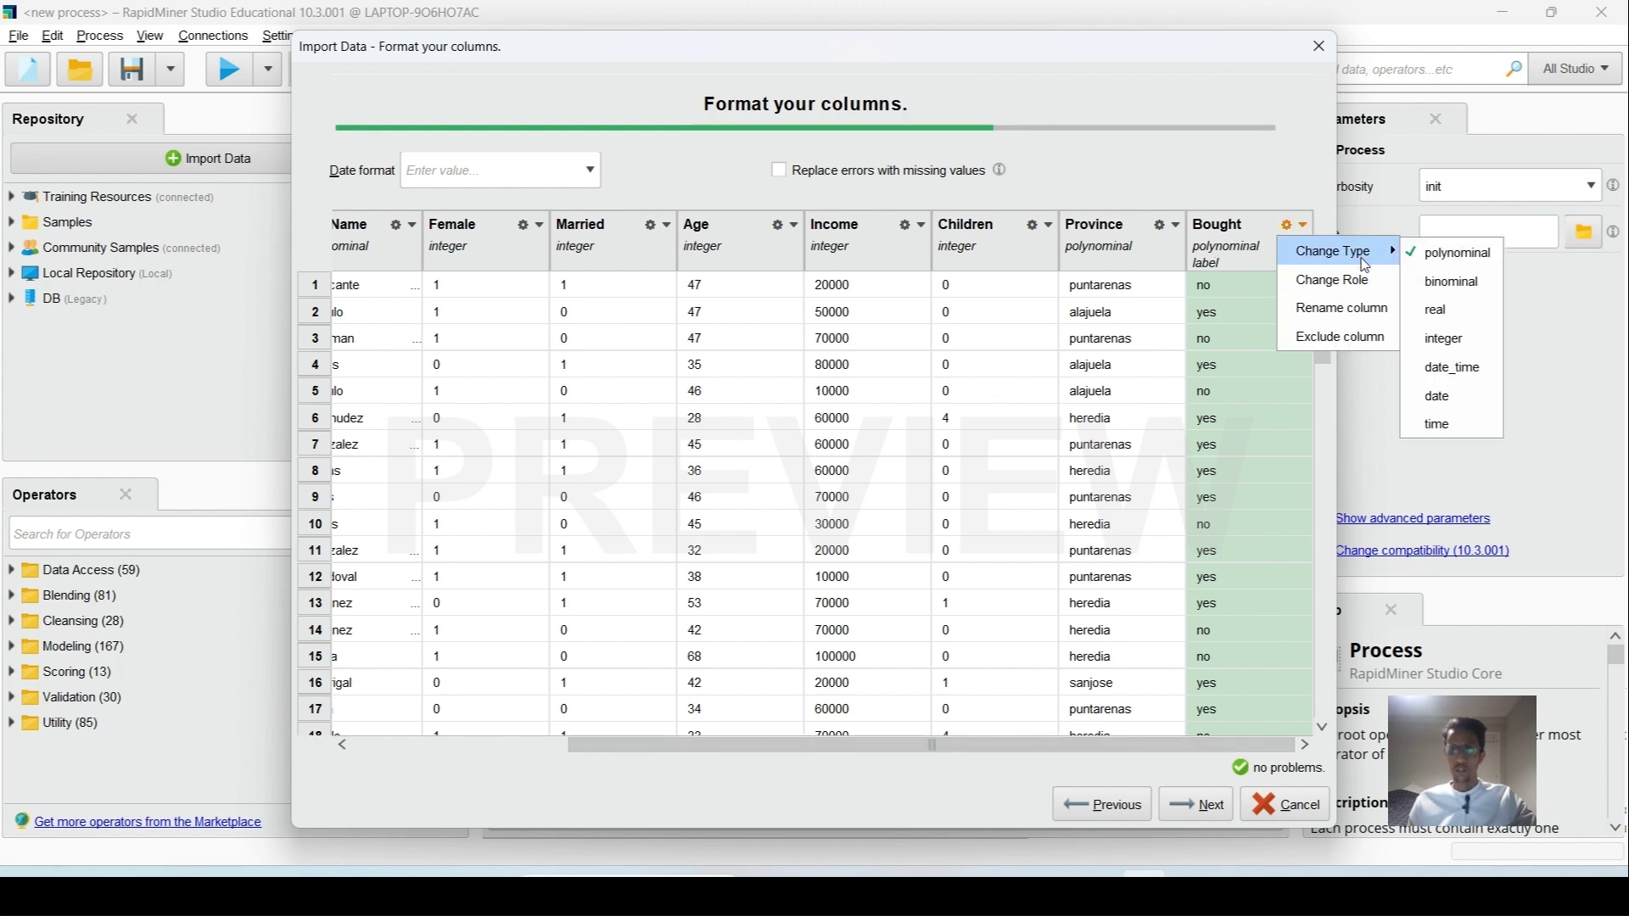
click(1472, 288)
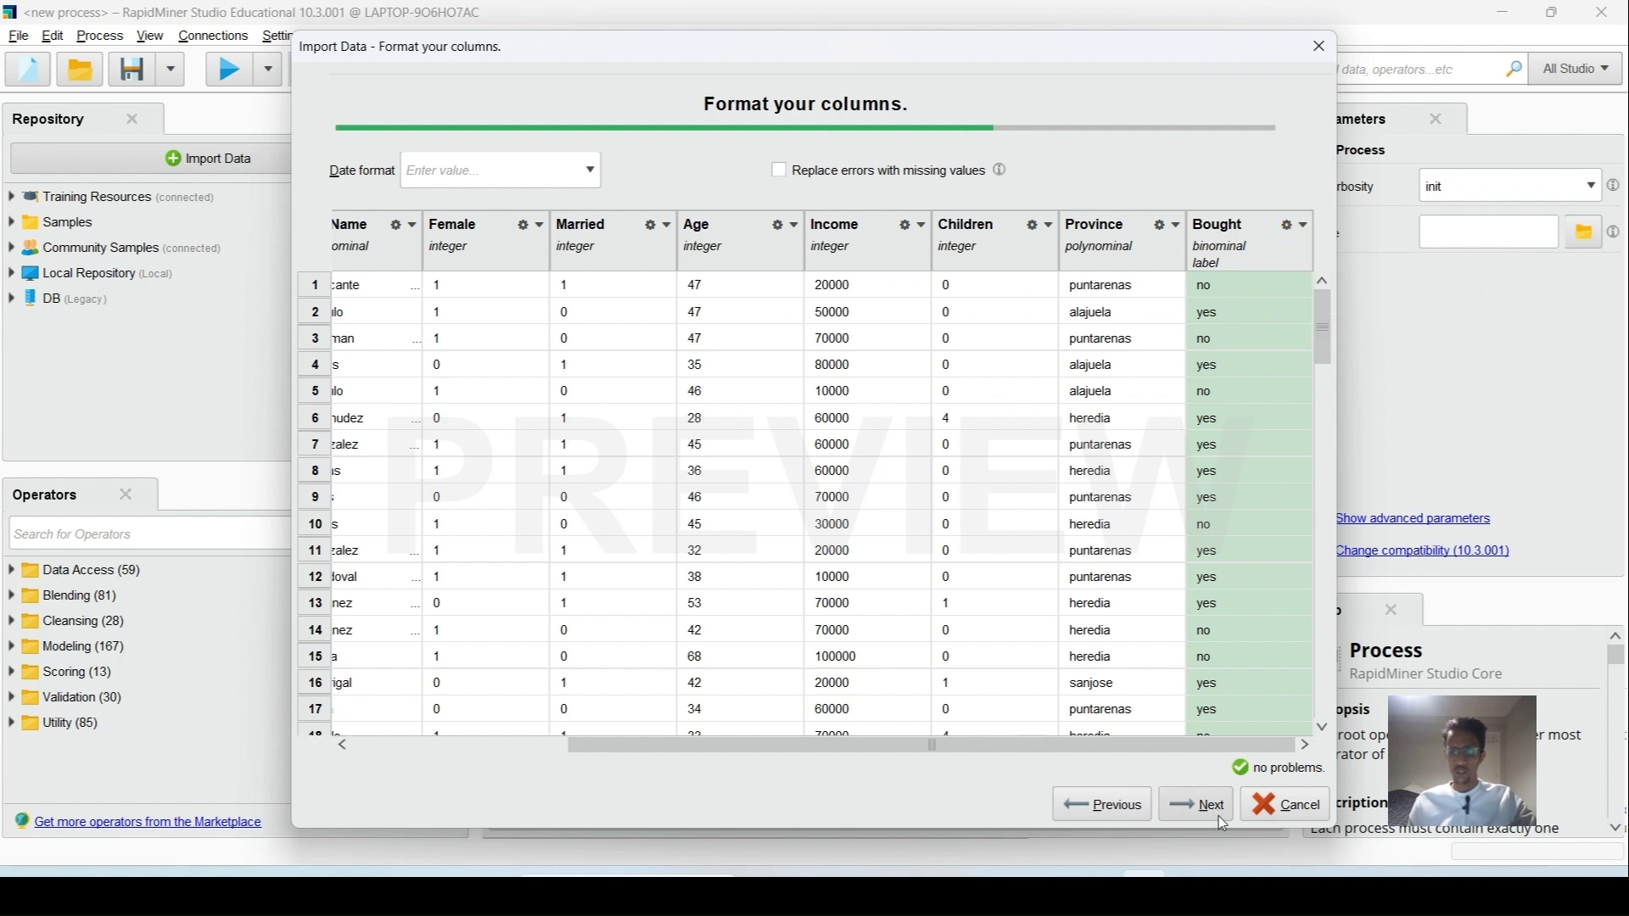
click(1193, 813)
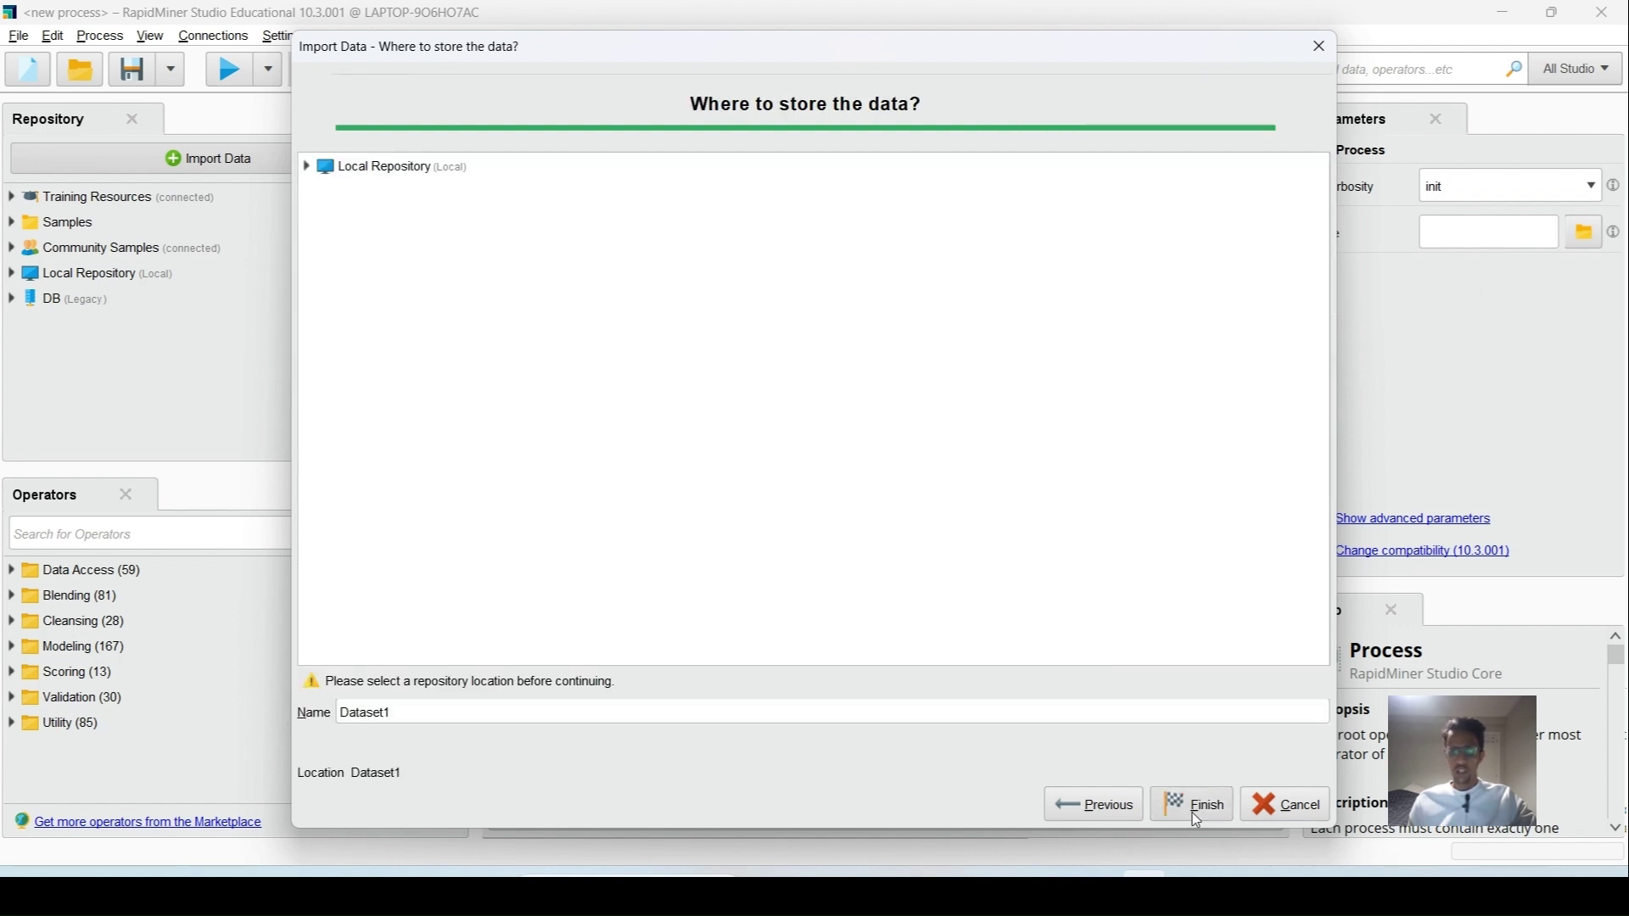
Store Dataset1 in the Customer Clasification folder, then return to the empty Design view.
click(314, 168)
click(407, 201)
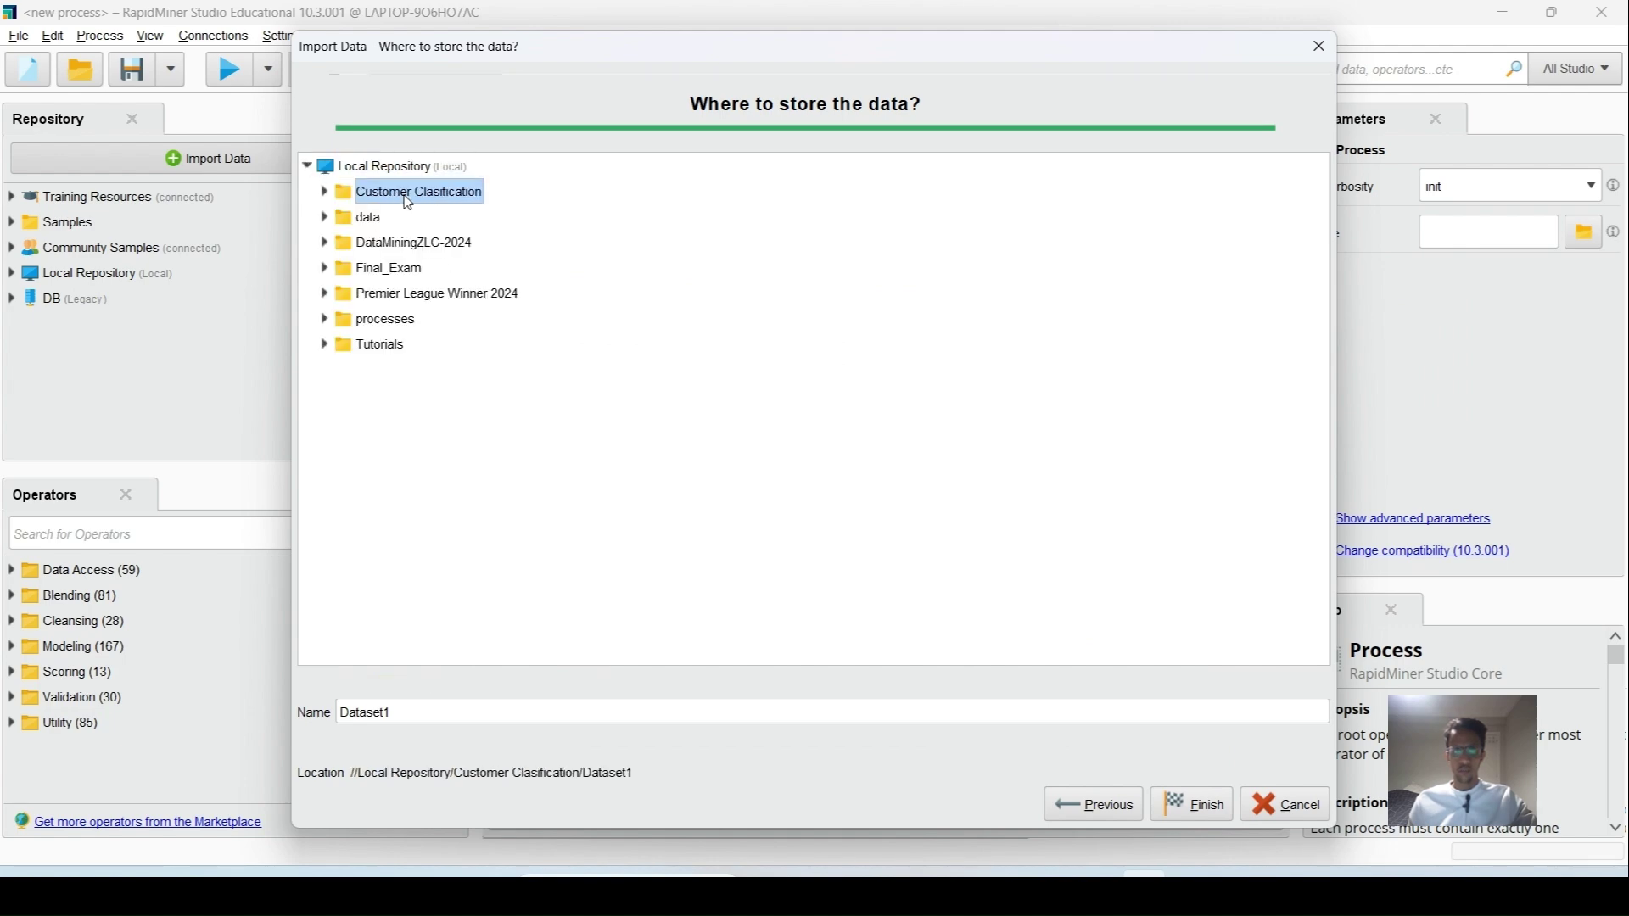
click(1197, 805)
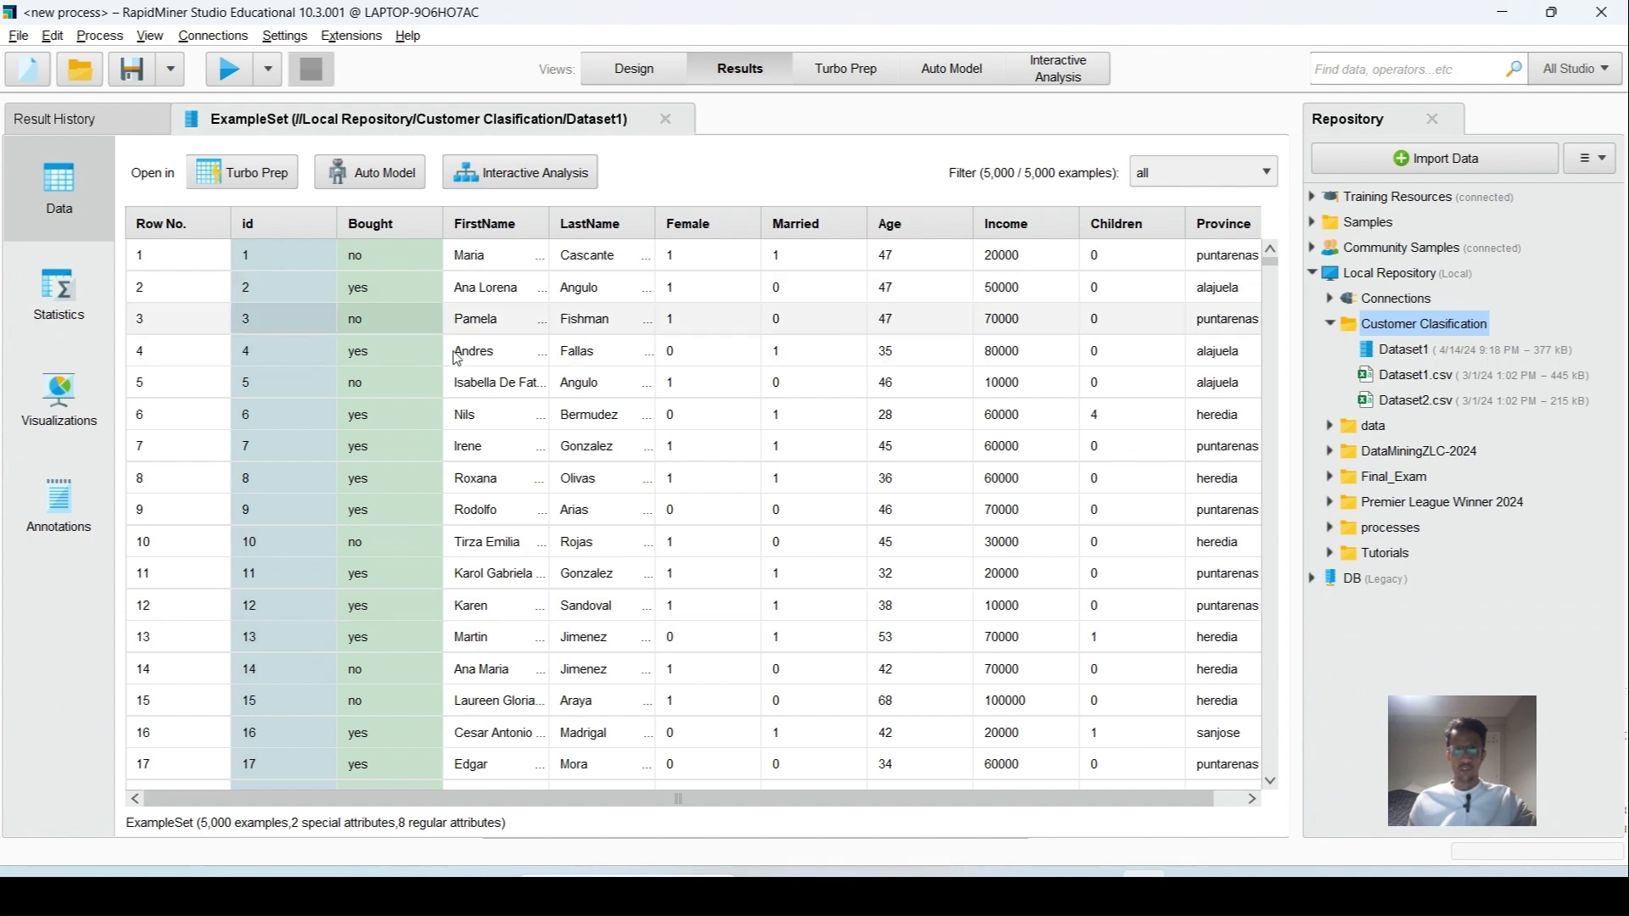
drag(832, 799, 730, 802)
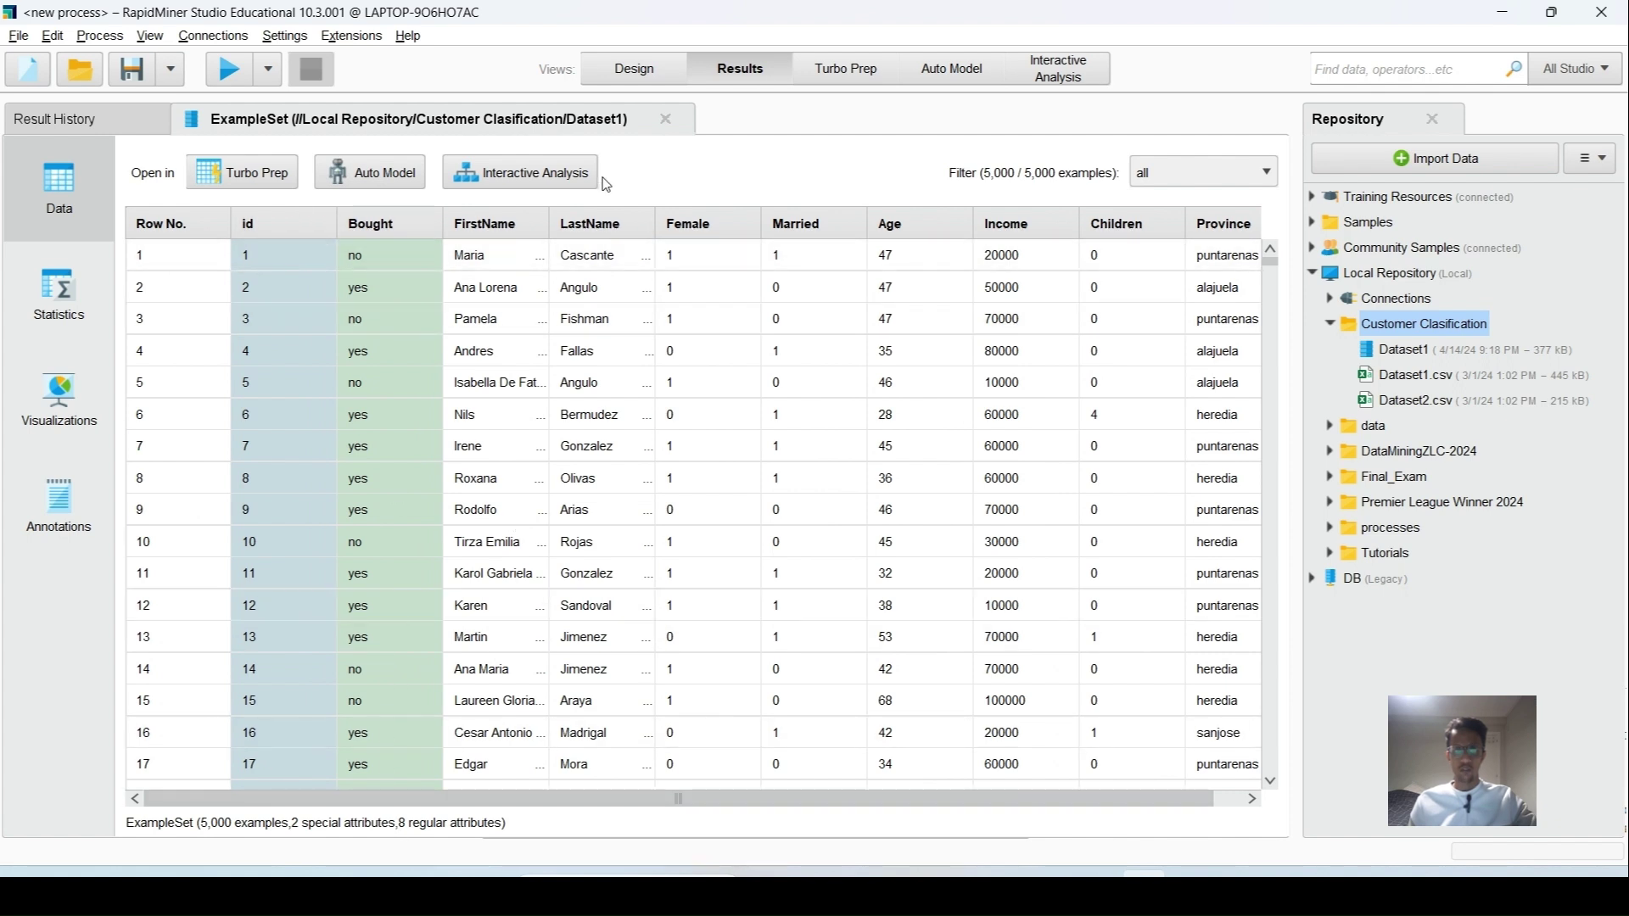
drag(670, 799, 702, 798)
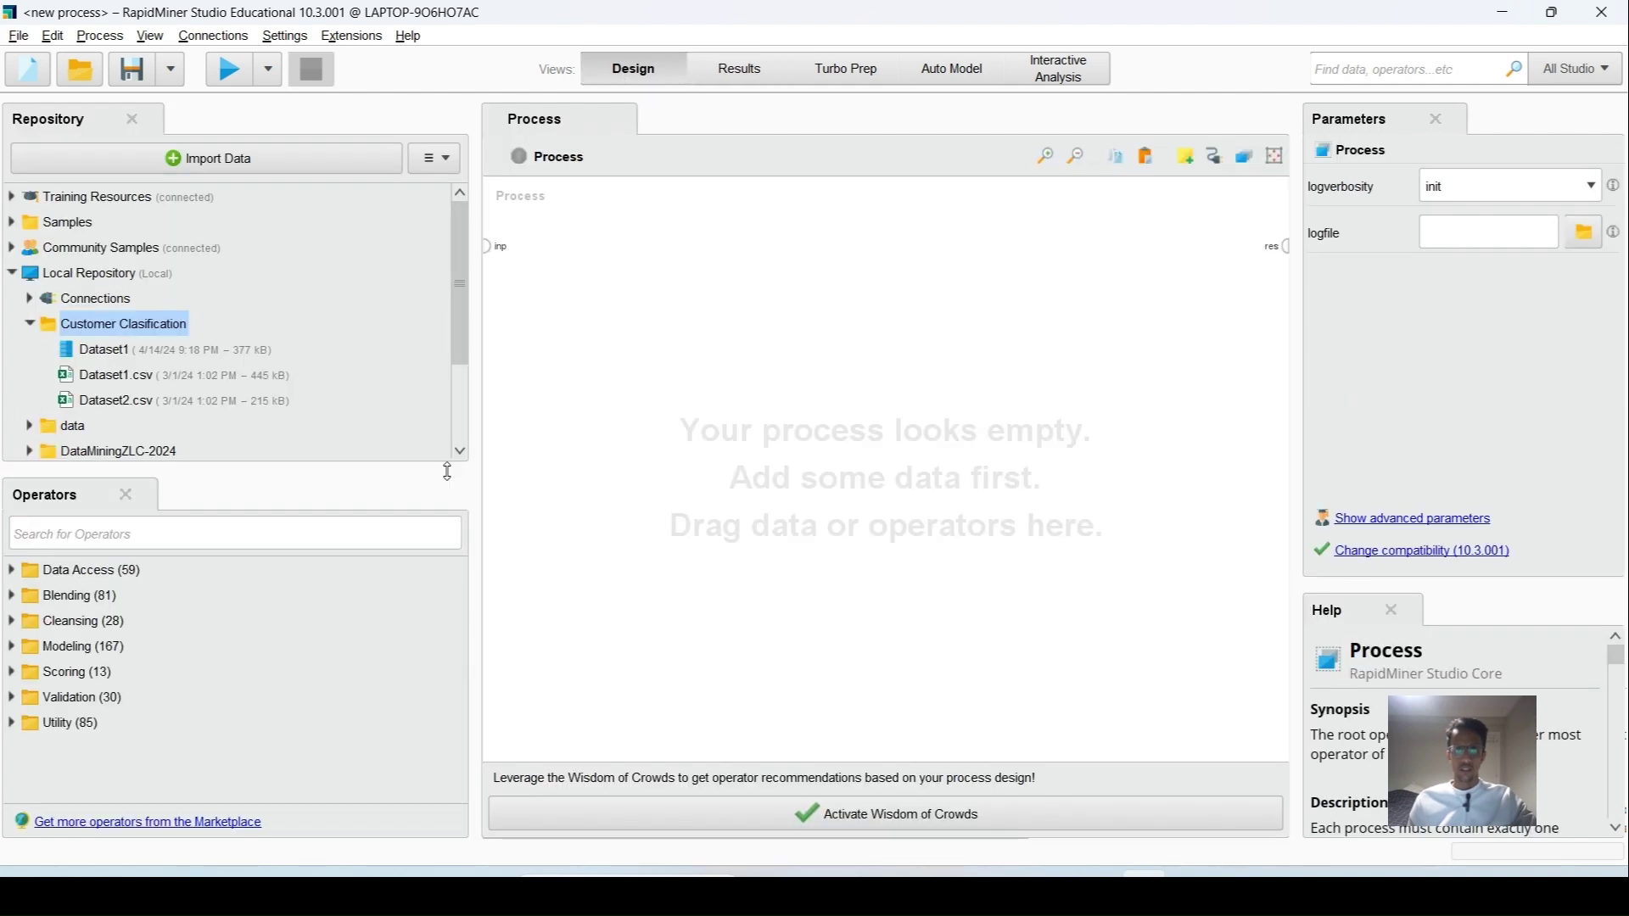
click(632, 69)
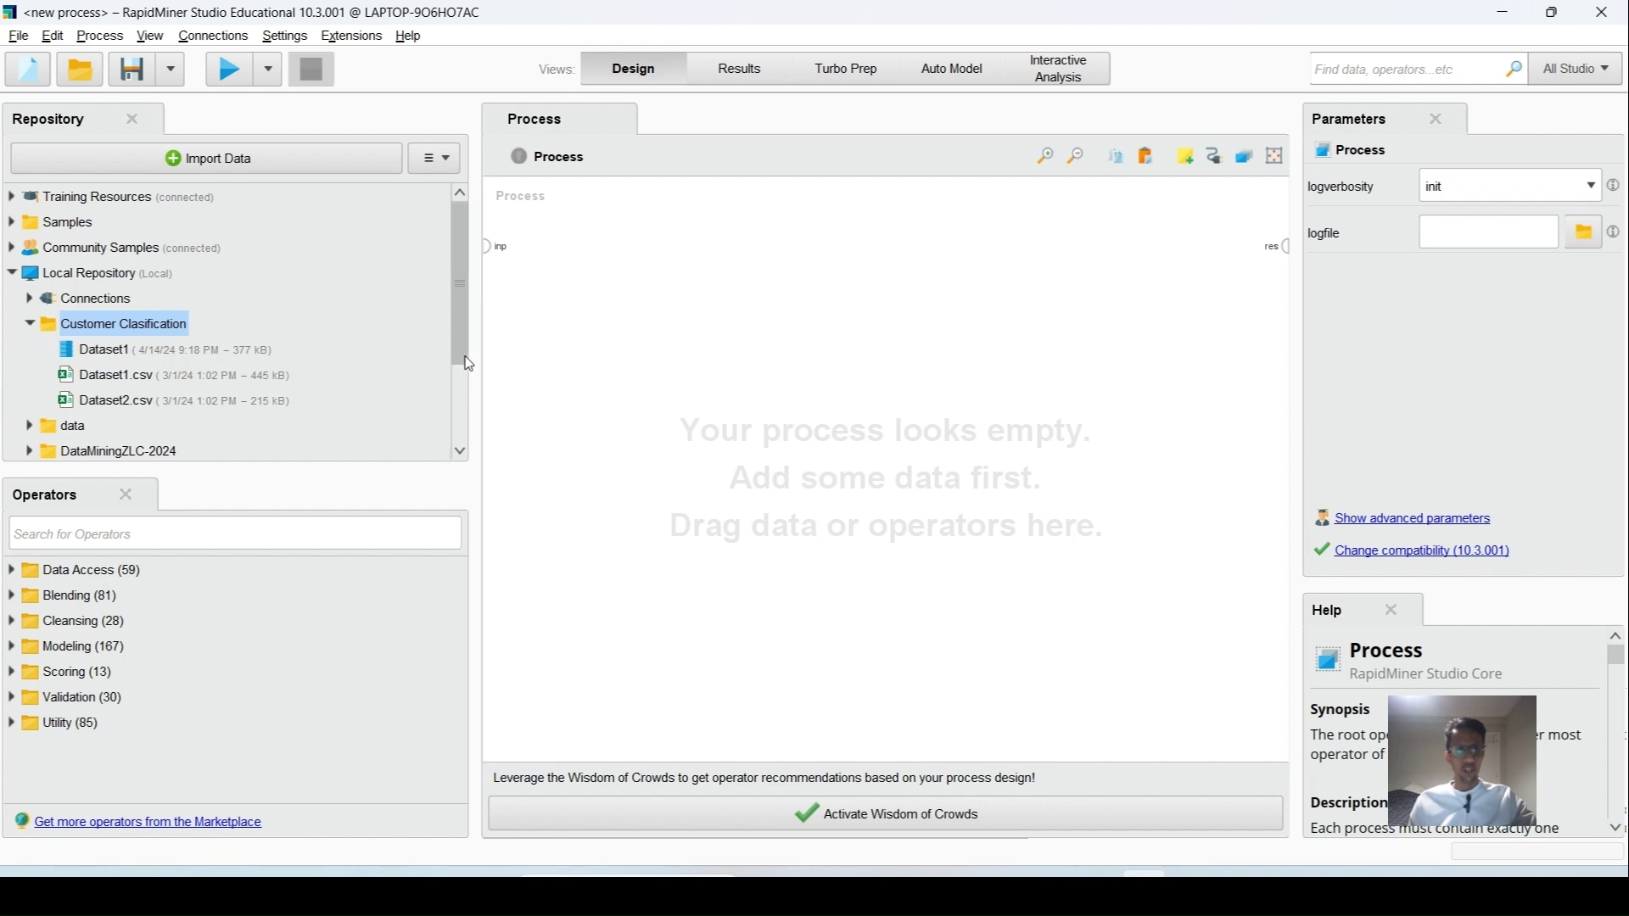
Add the '11 Gradient Boosted Trees (Classification) + Grid' tutorial process to the canvas and open it.
double_click(56, 453)
scroll(138, 403, down, 2)
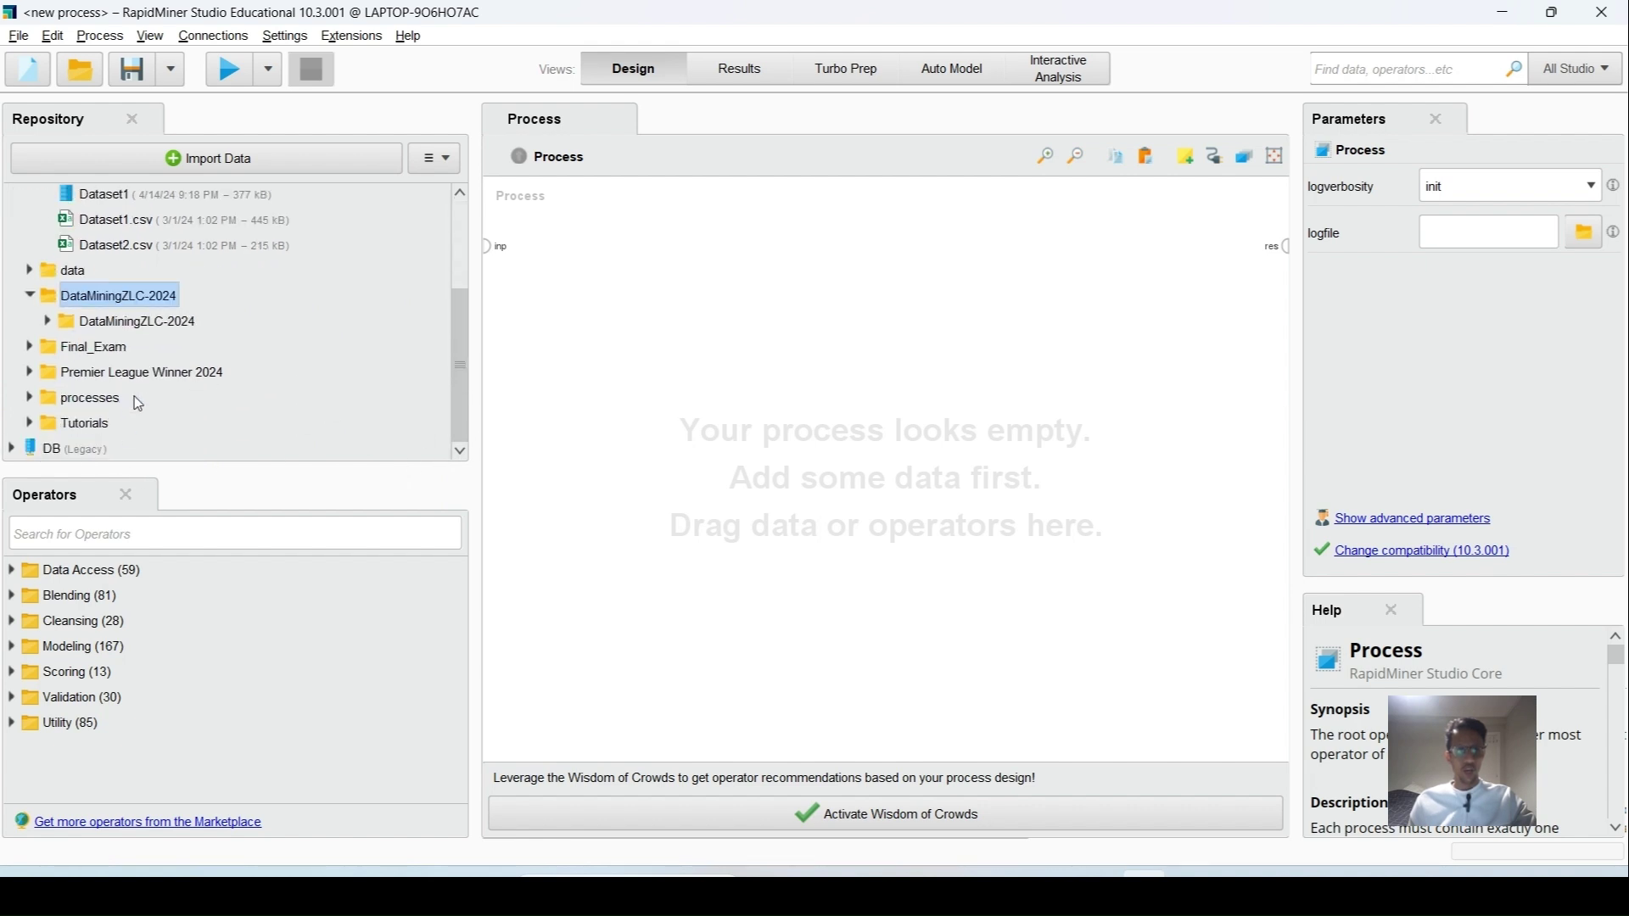
double_click(51, 326)
scroll(121, 397, down, 1)
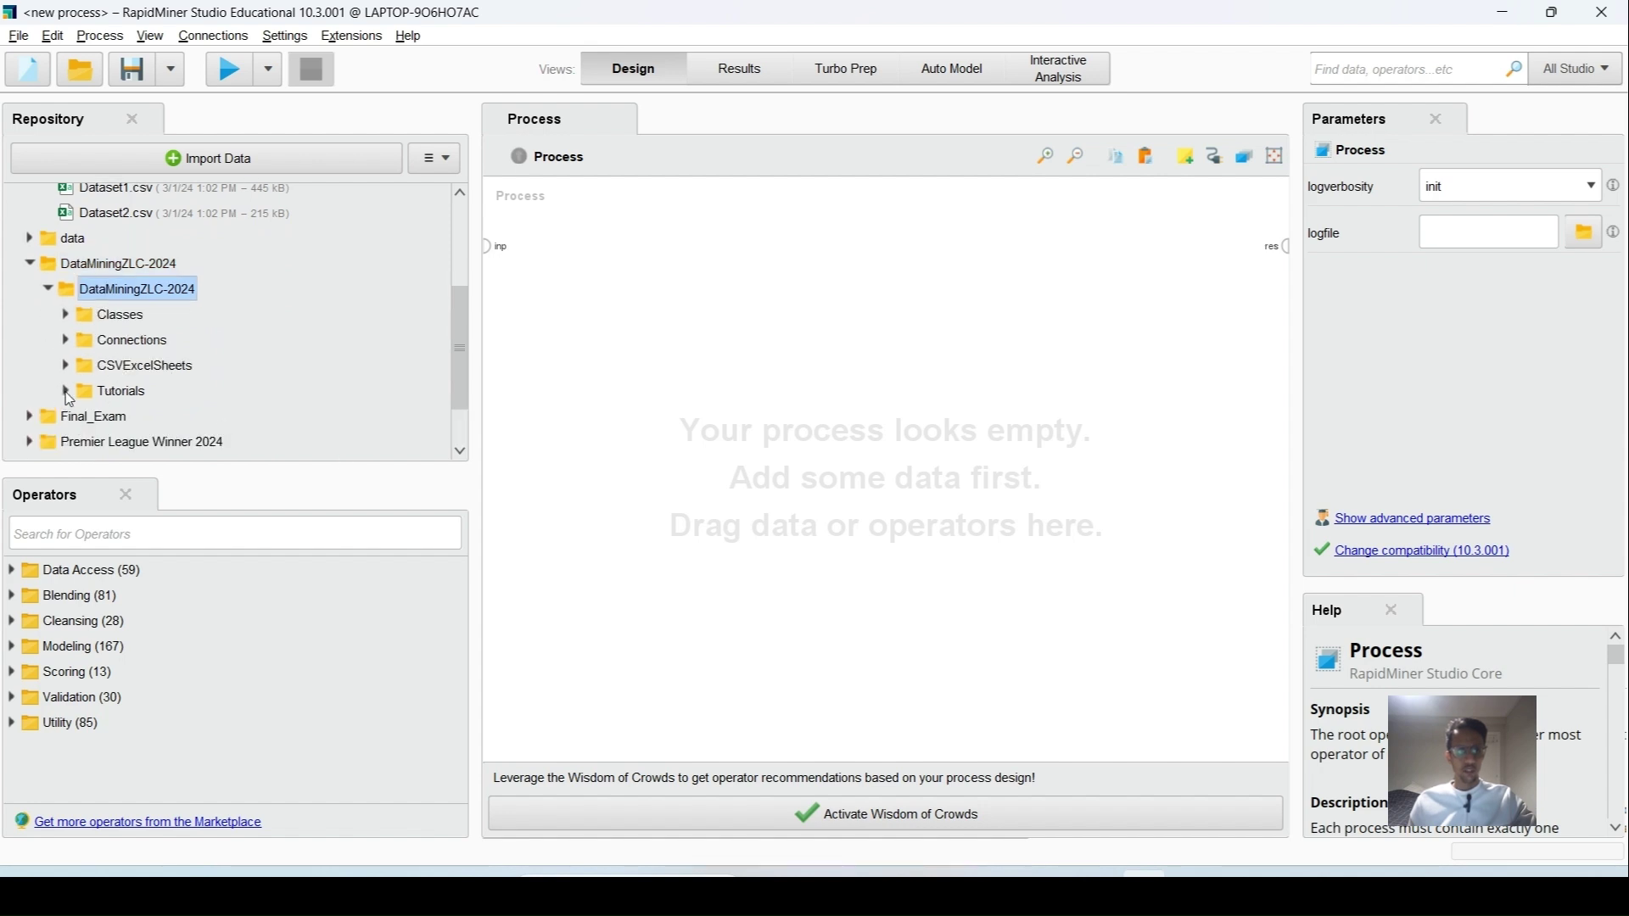
double_click(68, 397)
scroll(185, 449, down, 2)
double_click(88, 321)
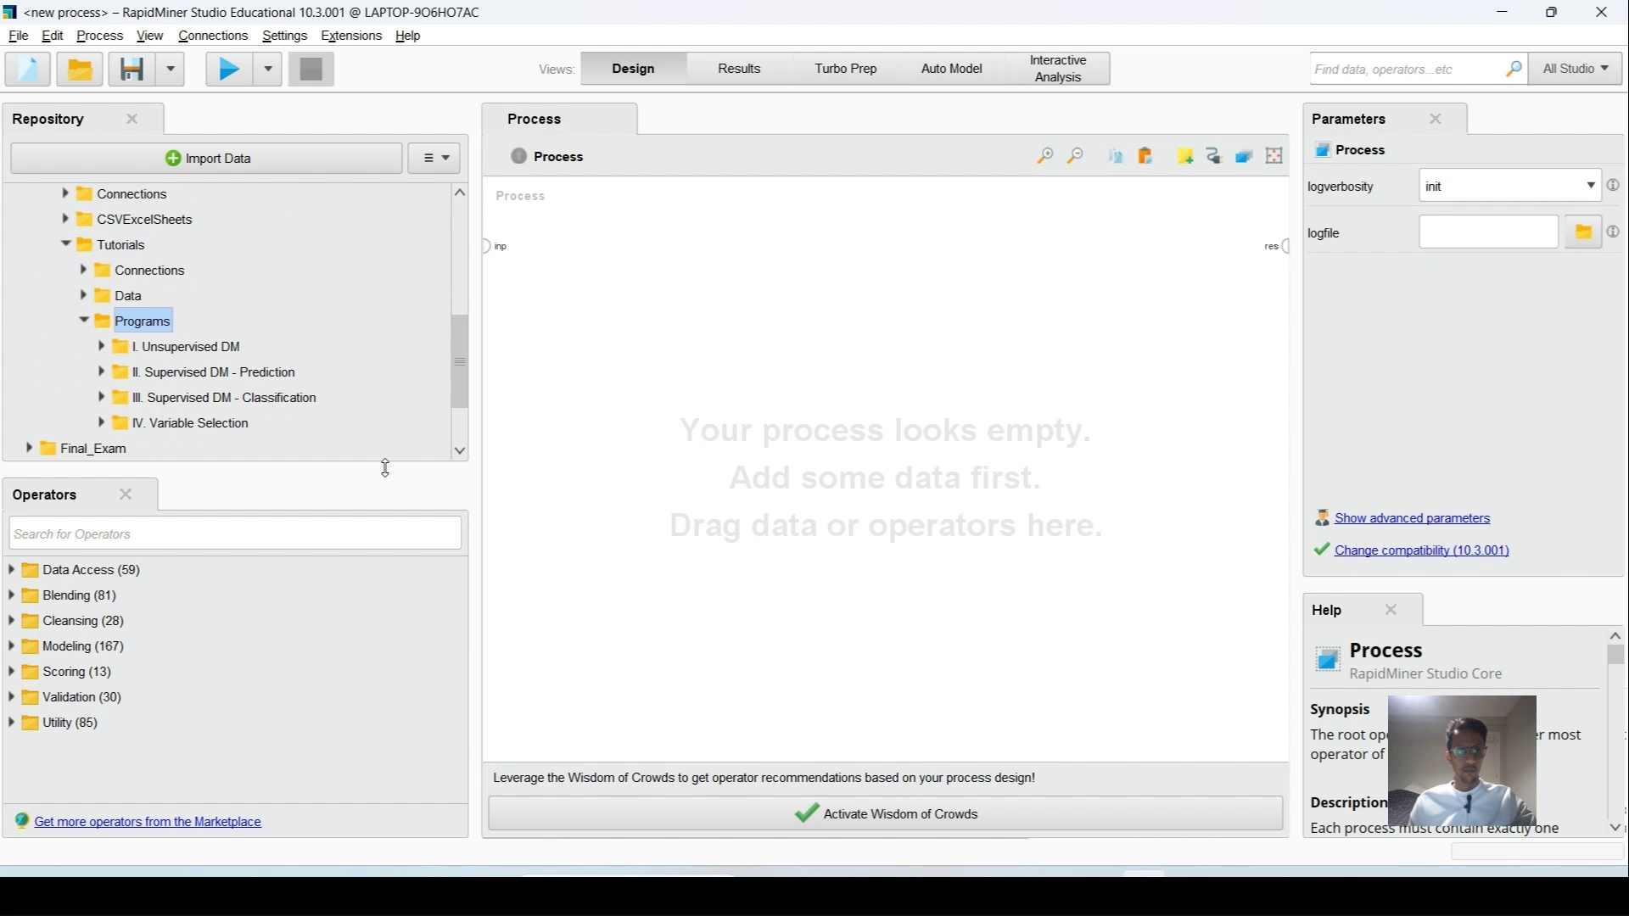
click(101, 398)
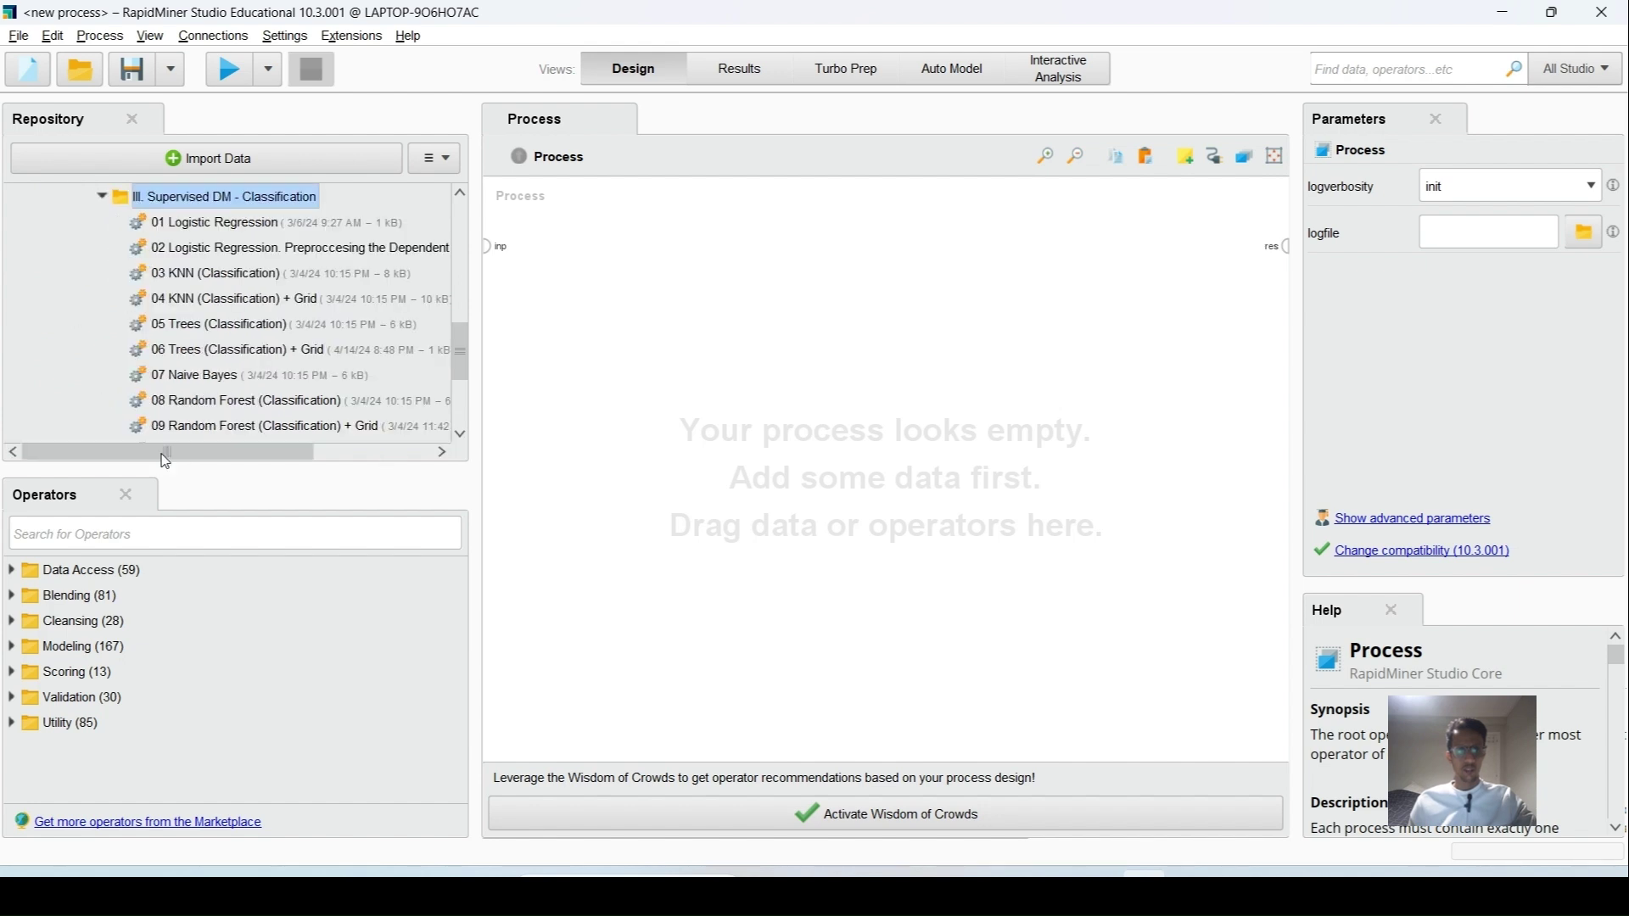
scroll(365, 297, down, 2)
scroll(365, 354, up, 1)
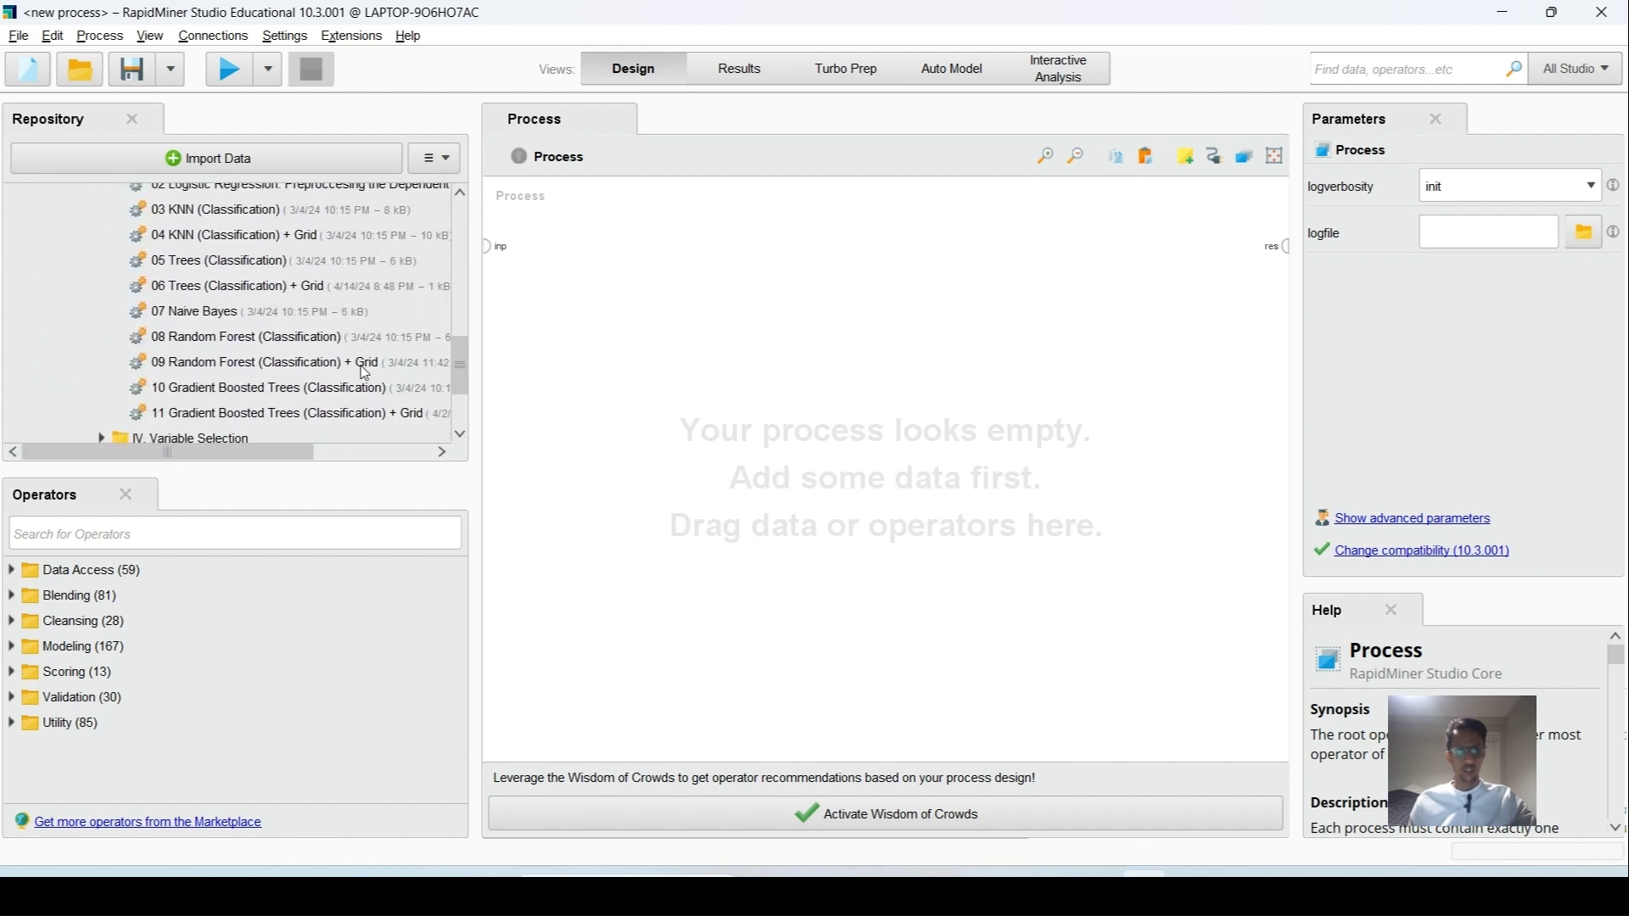
drag(272, 414, 910, 435)
double_click(913, 436)
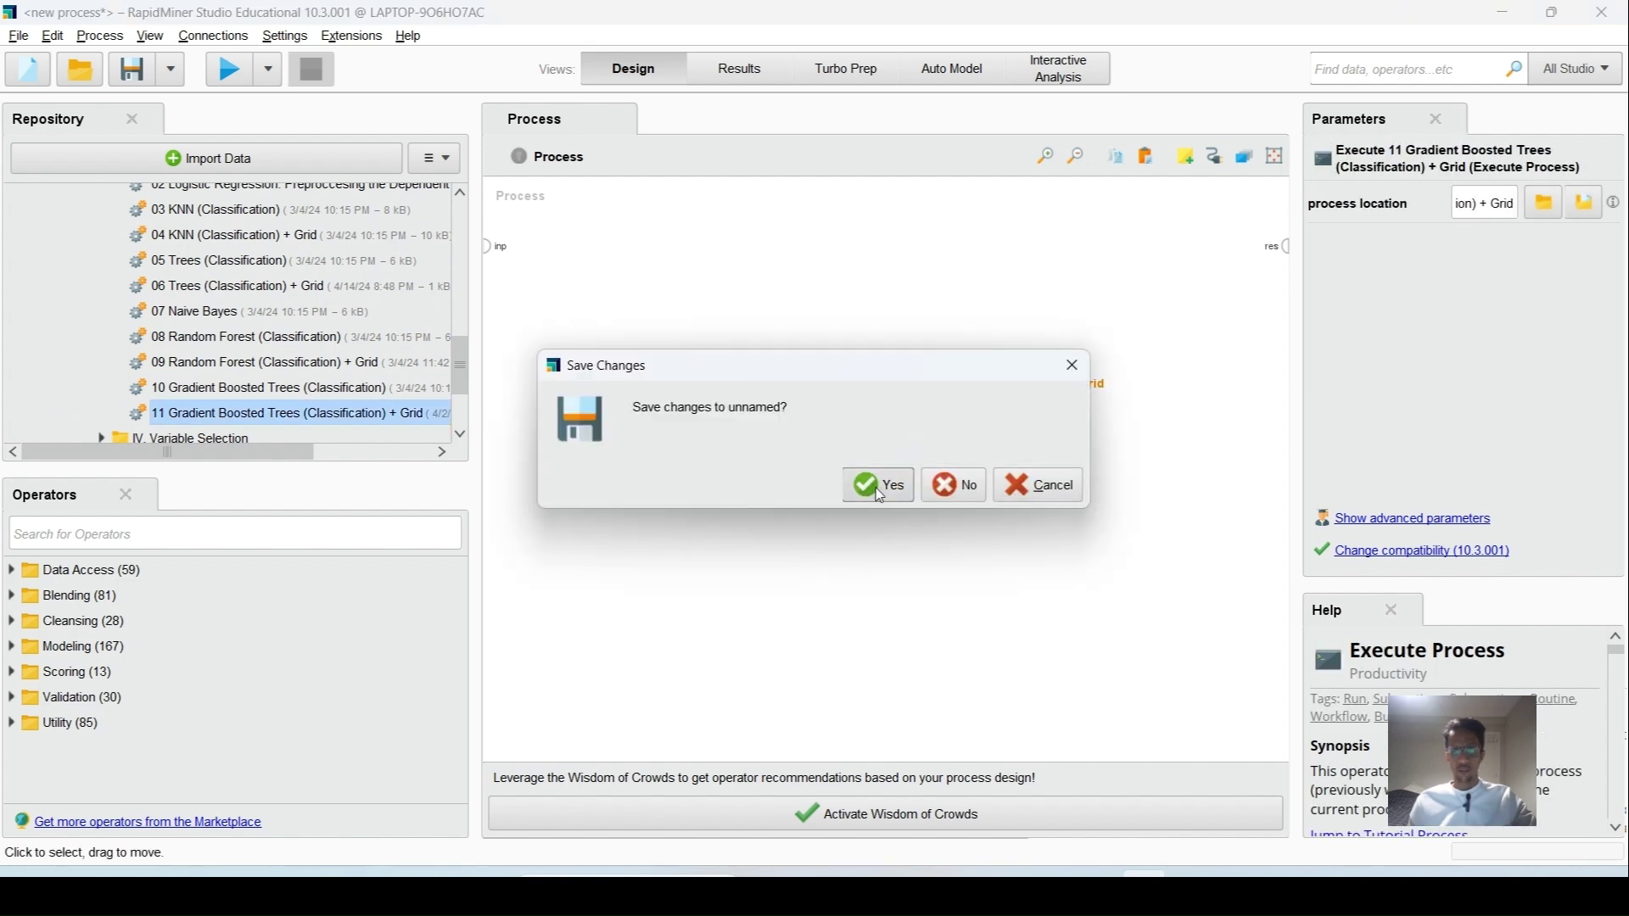
Save the new process as GBCC in Customer Clasification and select the Retrieve Training_DatasetV2 operator.
click(875, 489)
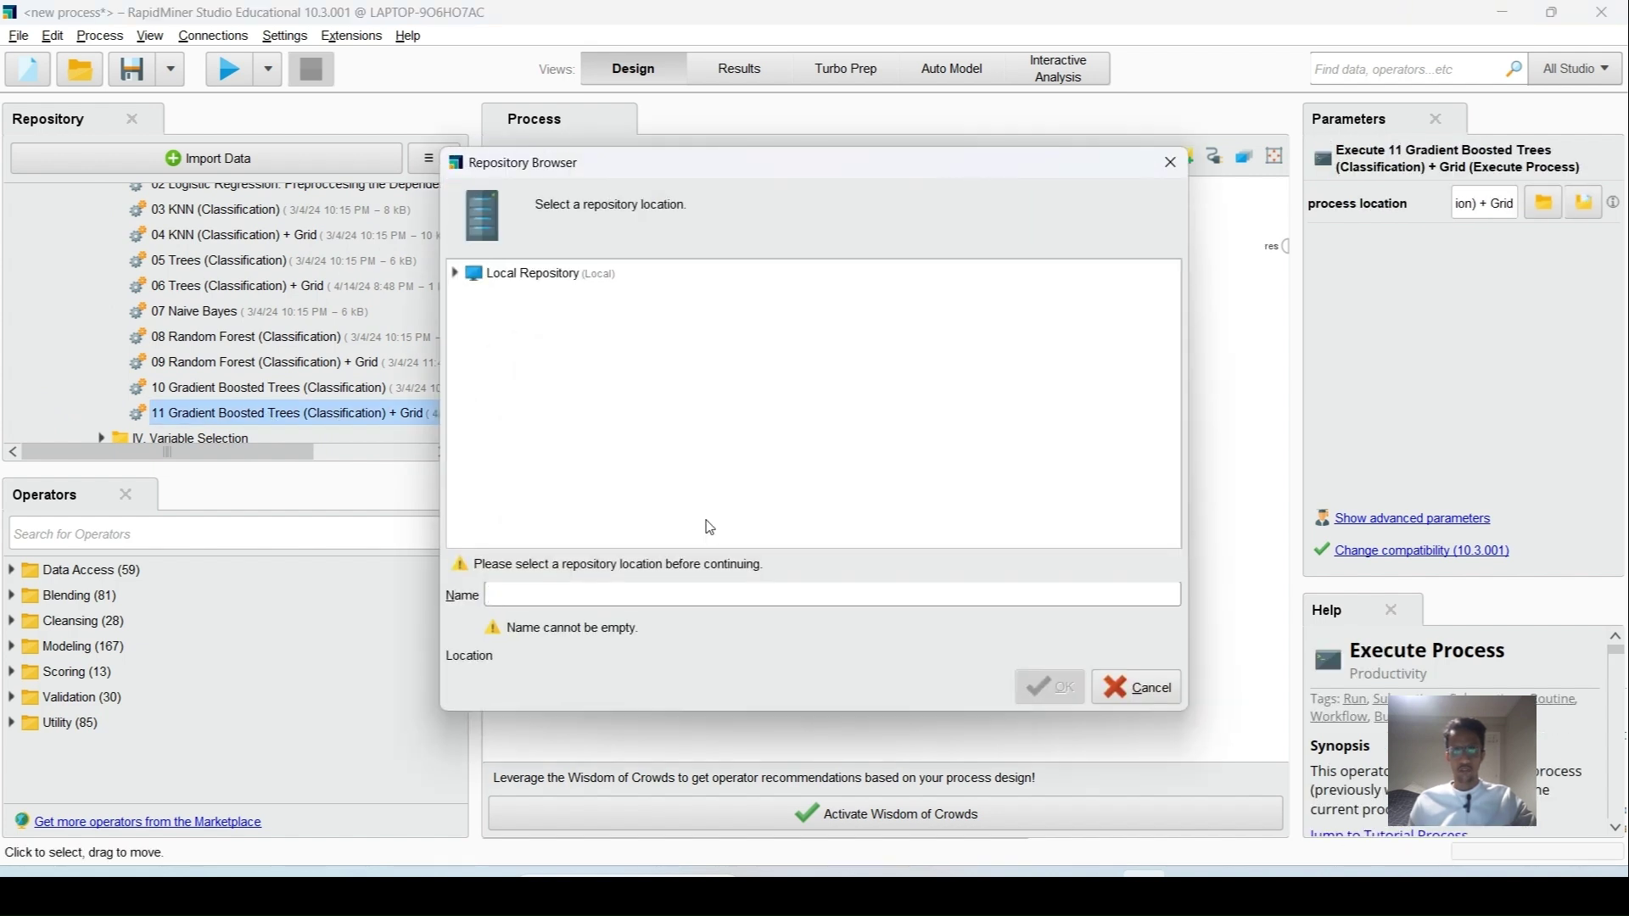
click(459, 273)
click(575, 330)
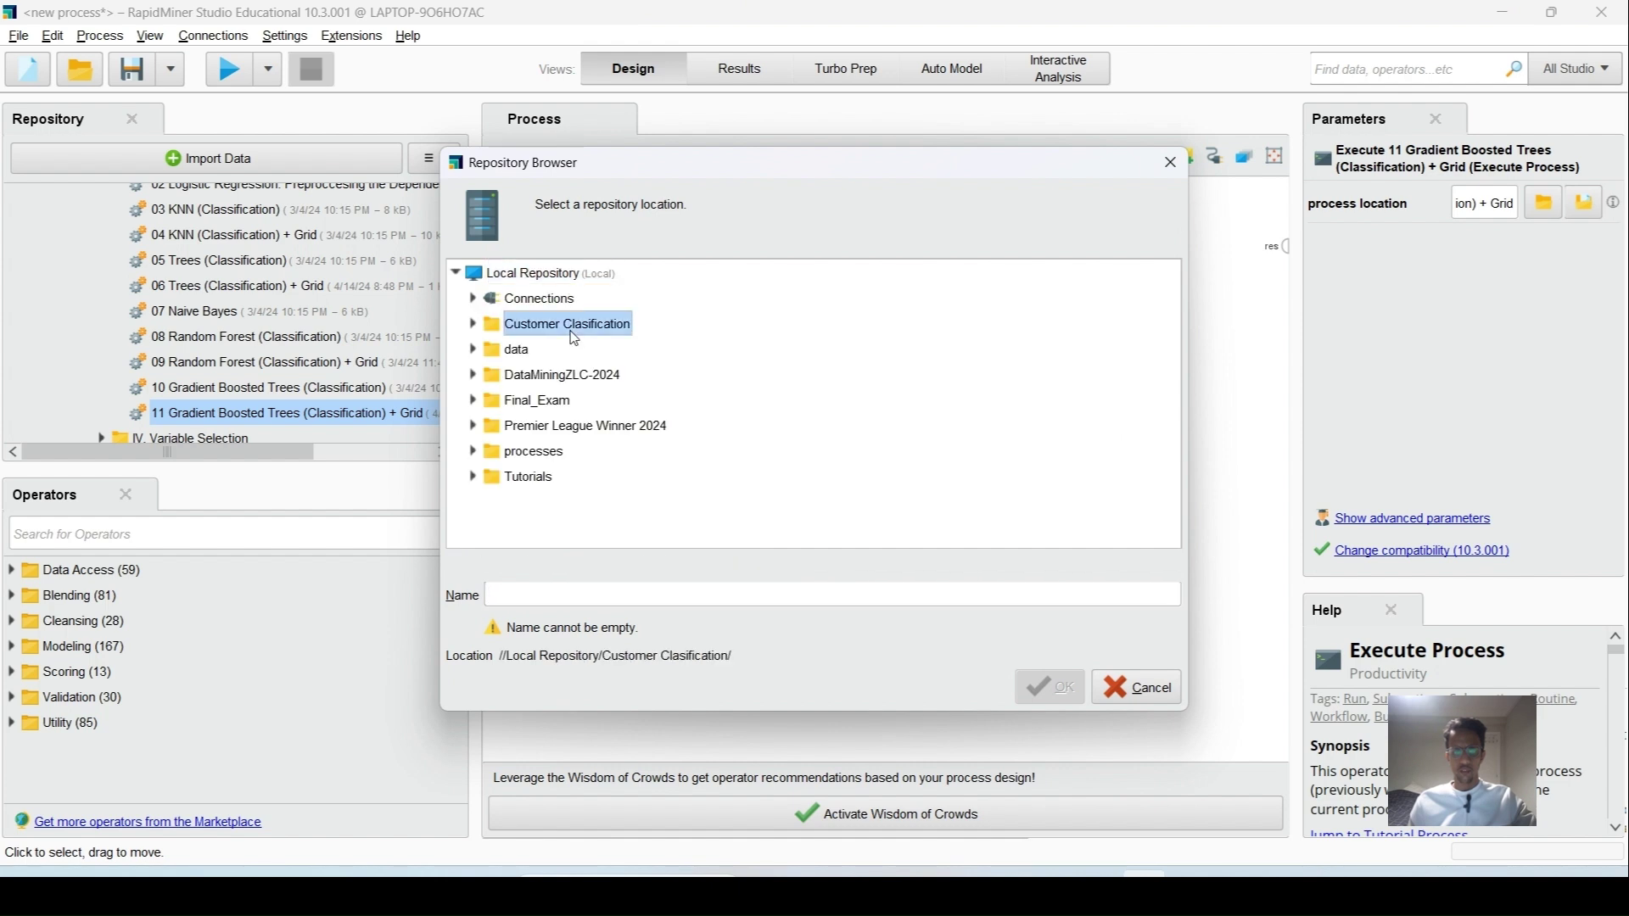
click(635, 594)
text(G)
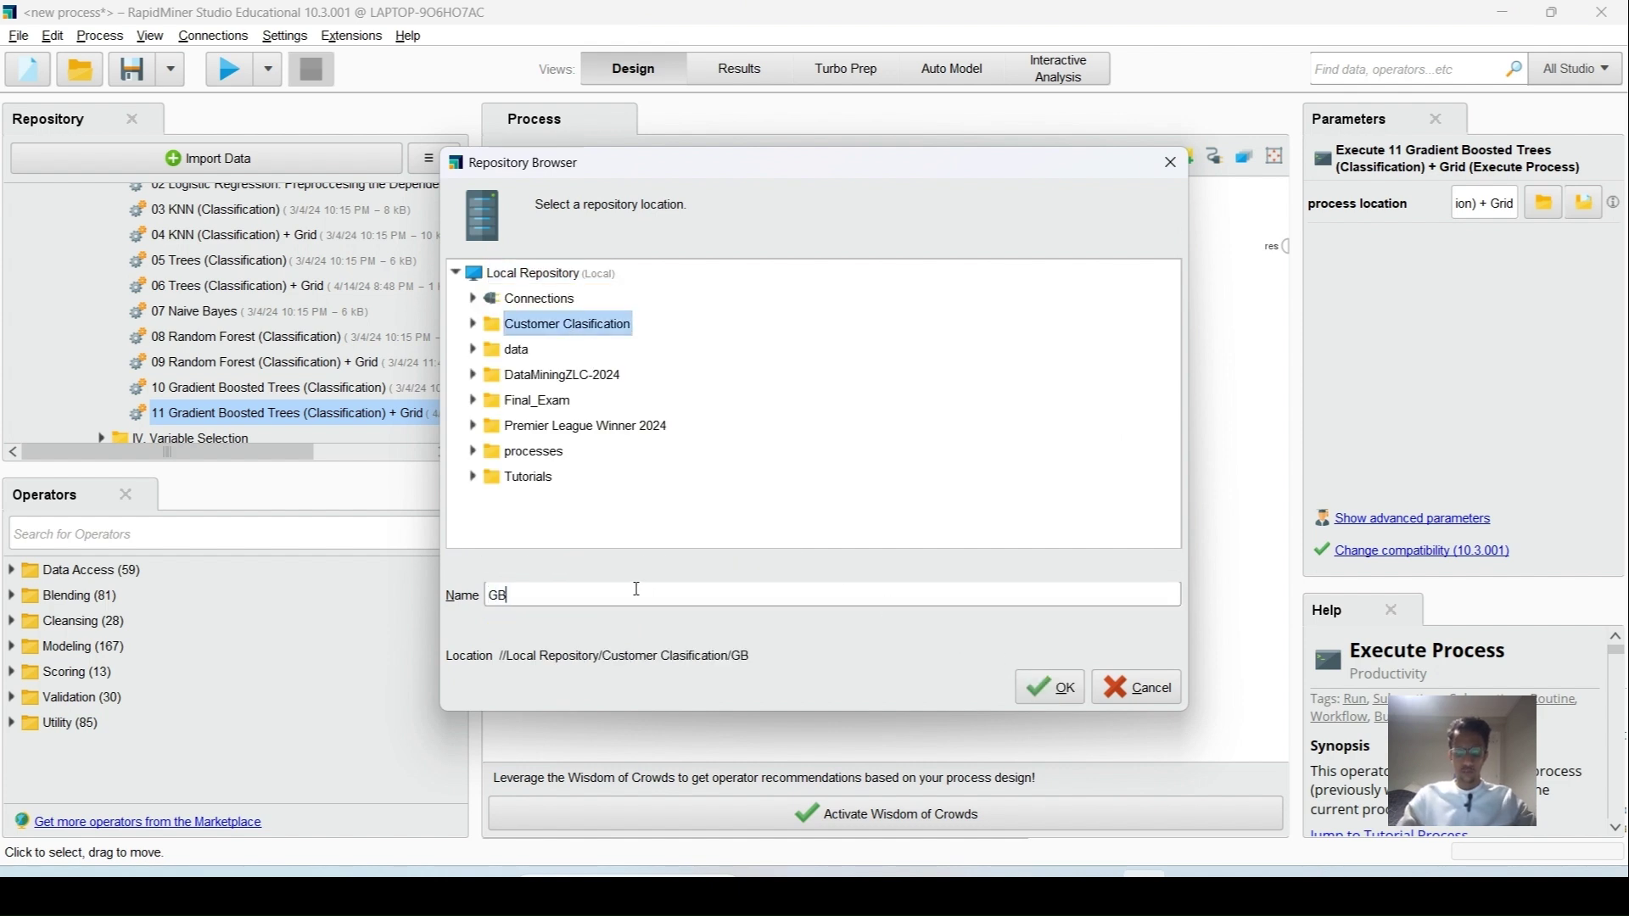
text(BCC)
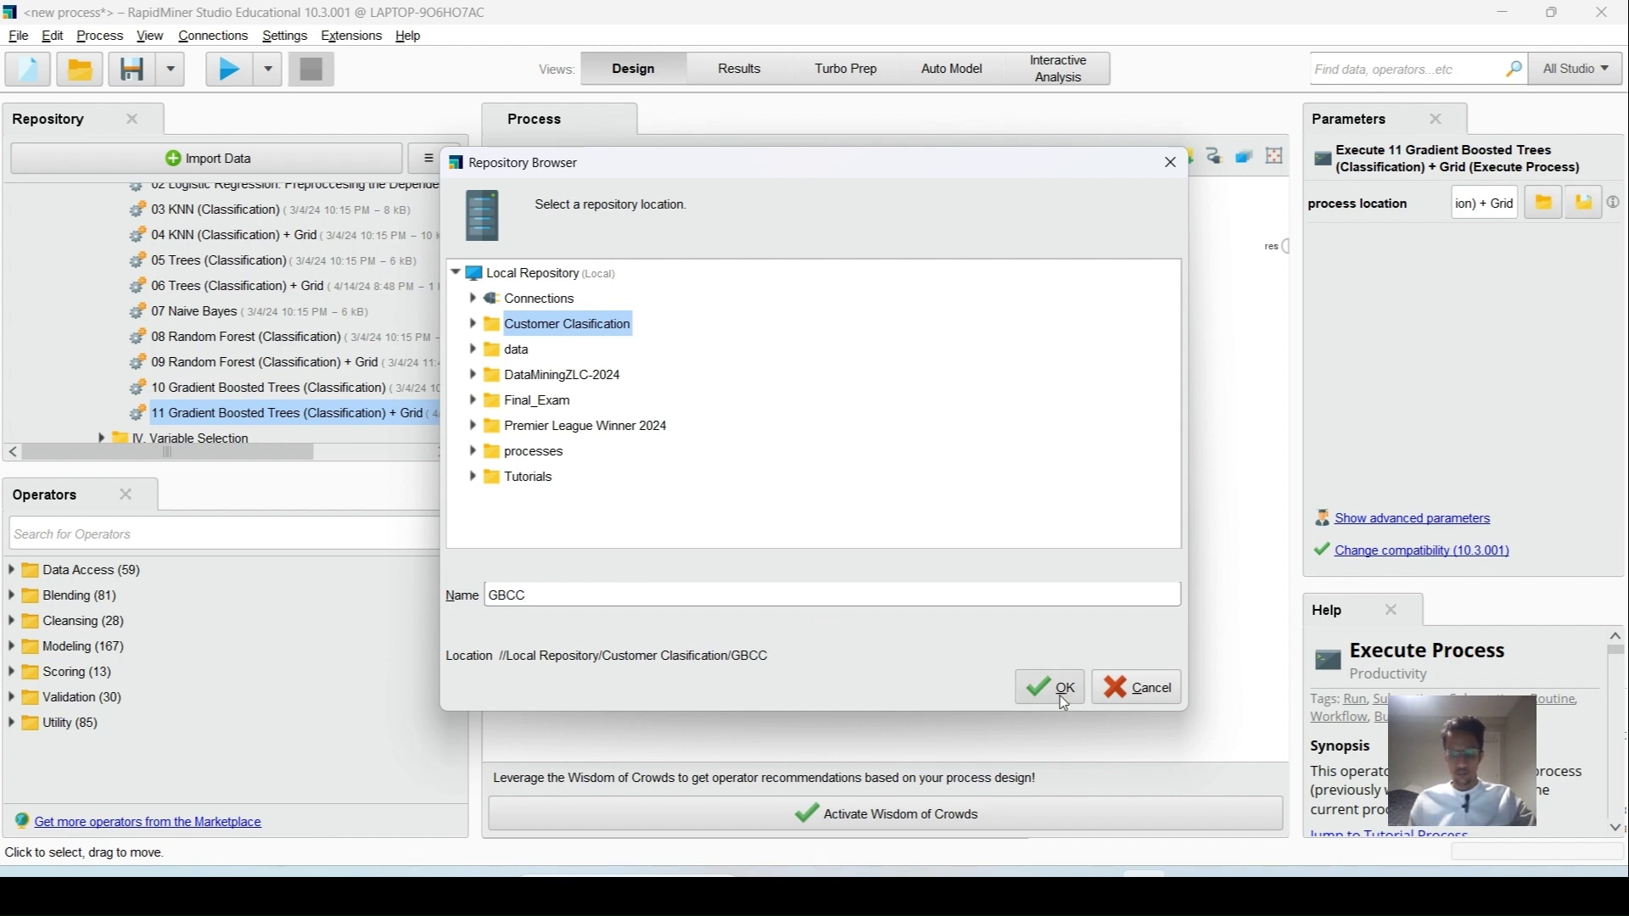
click(1063, 703)
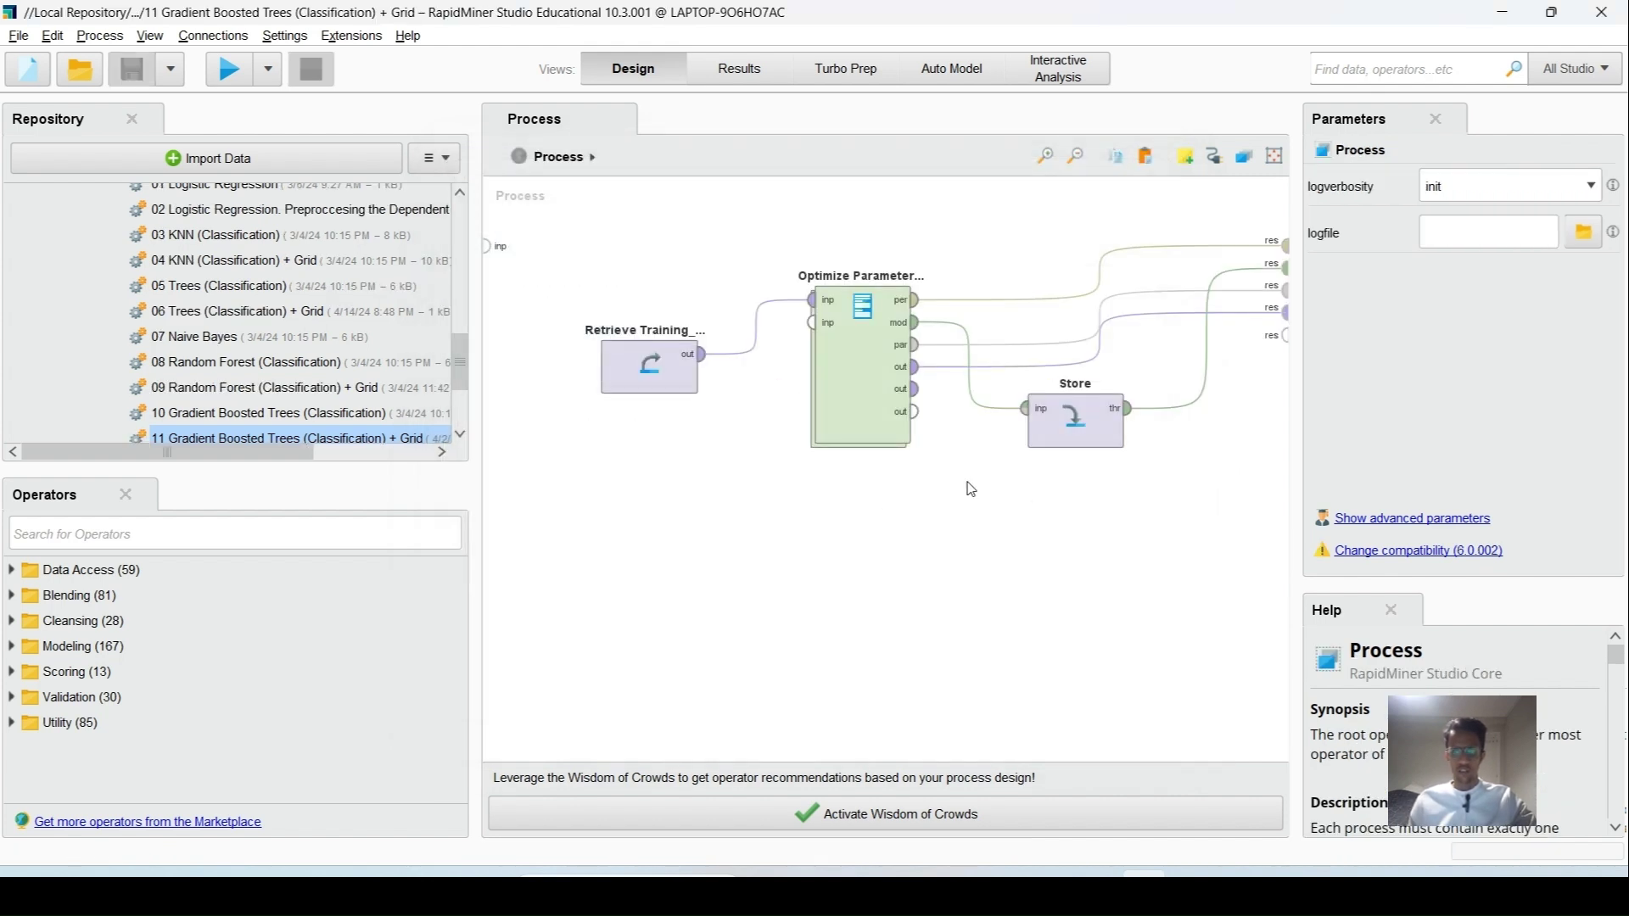
click(649, 383)
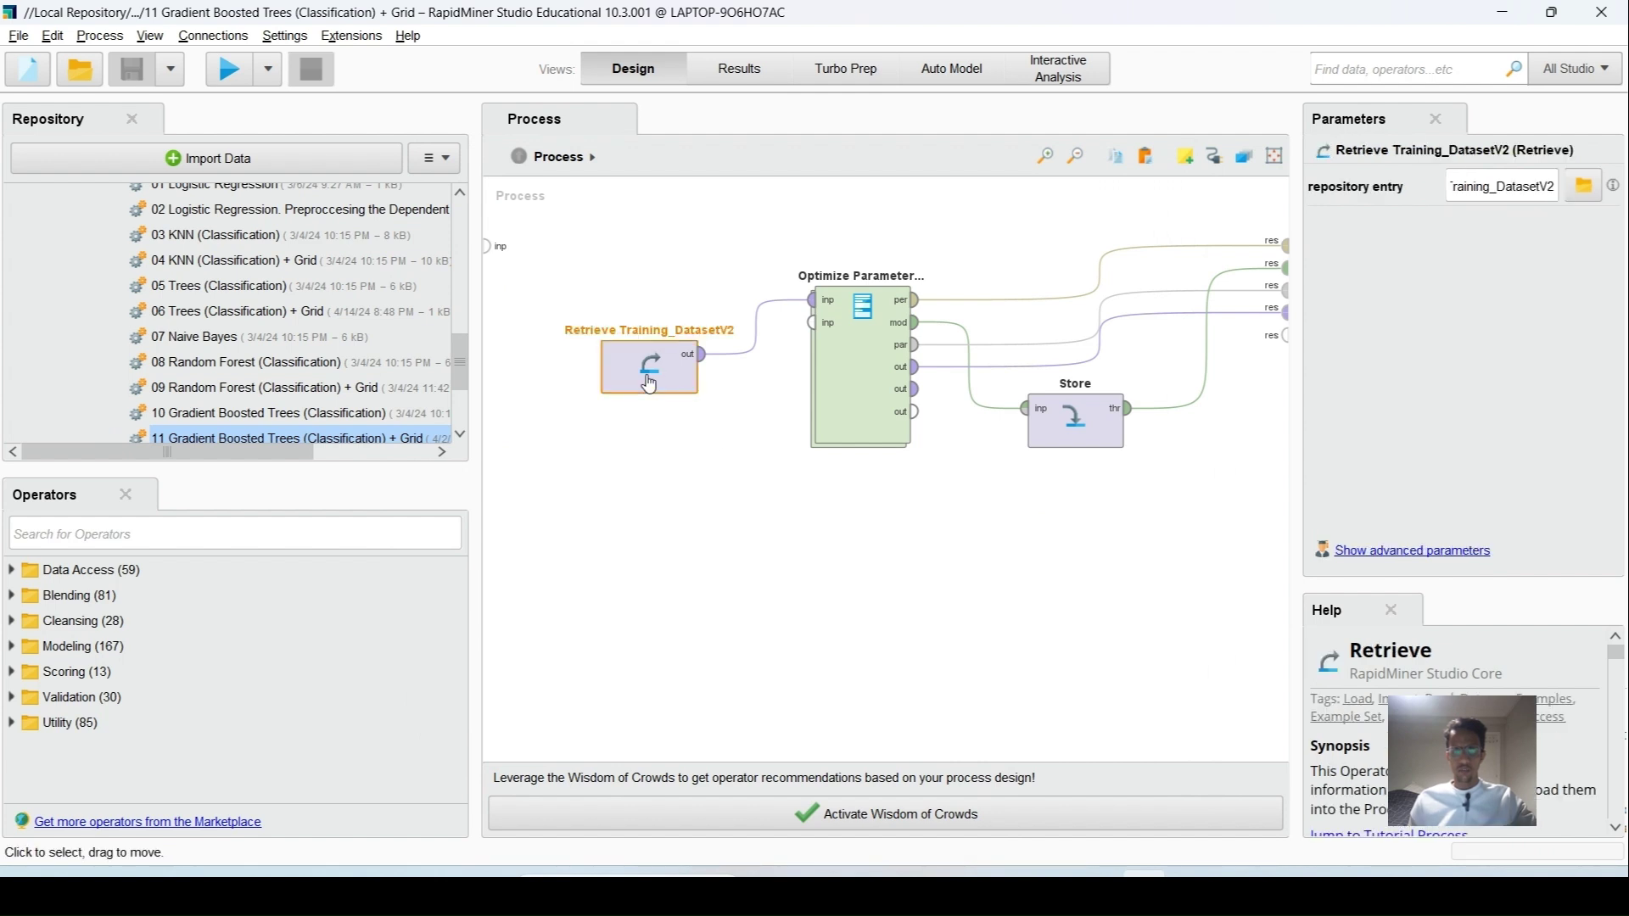
right_click(649, 383)
Replace Retrieve Training_DatasetV2 with a Retrieve Dataset1 operator wired into Optimize Parameters.
click(630, 365)
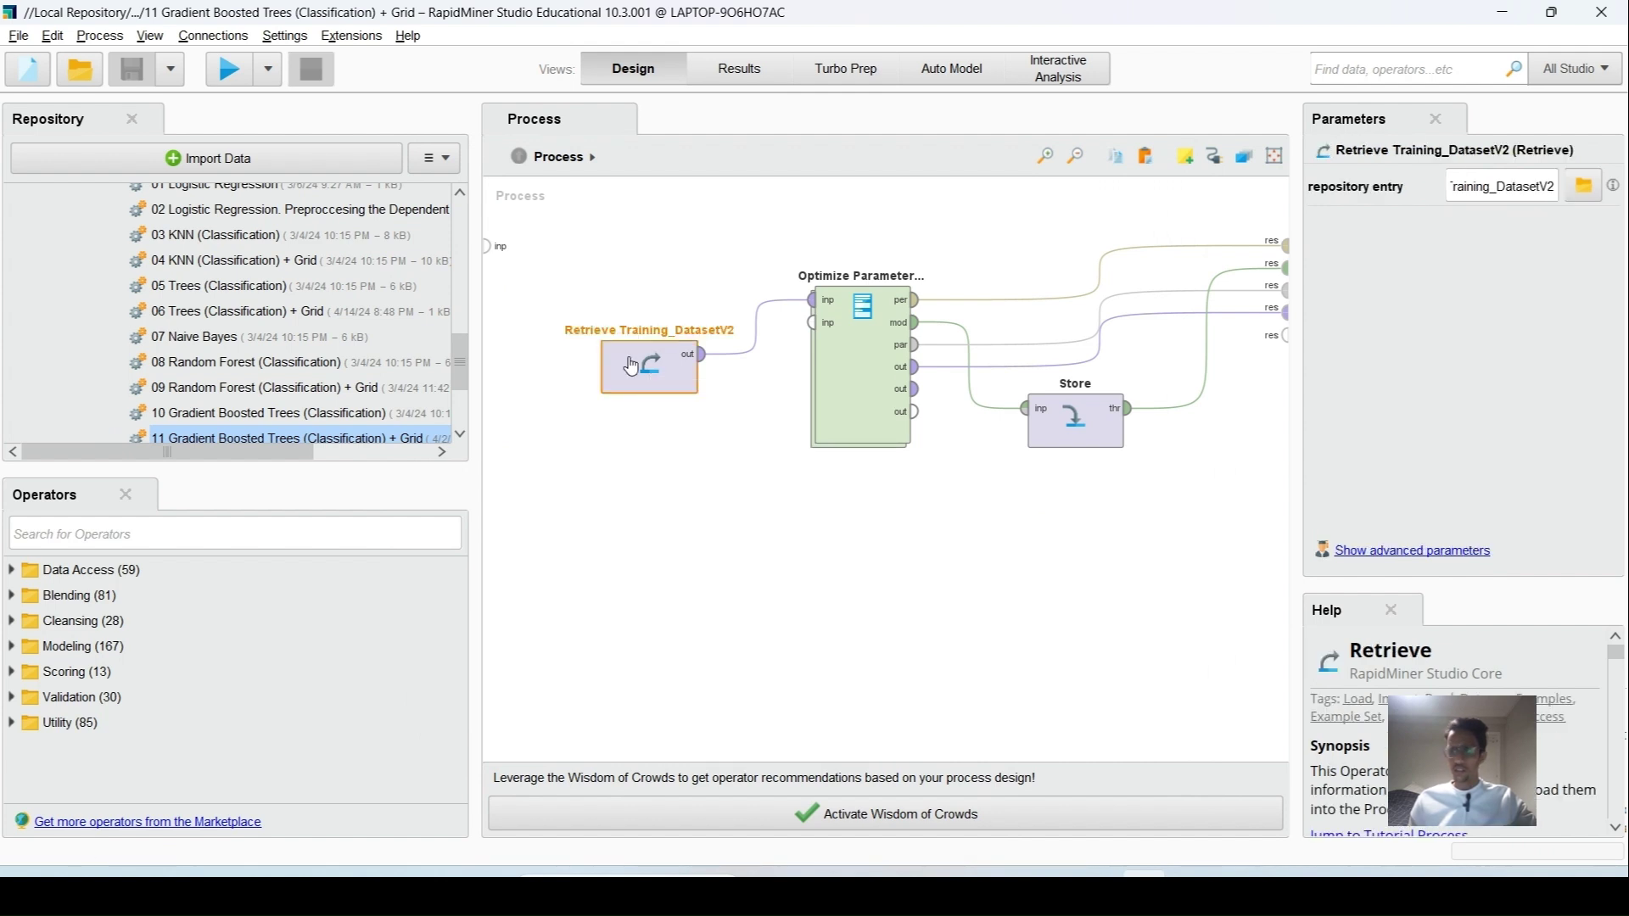
right_click(650, 378)
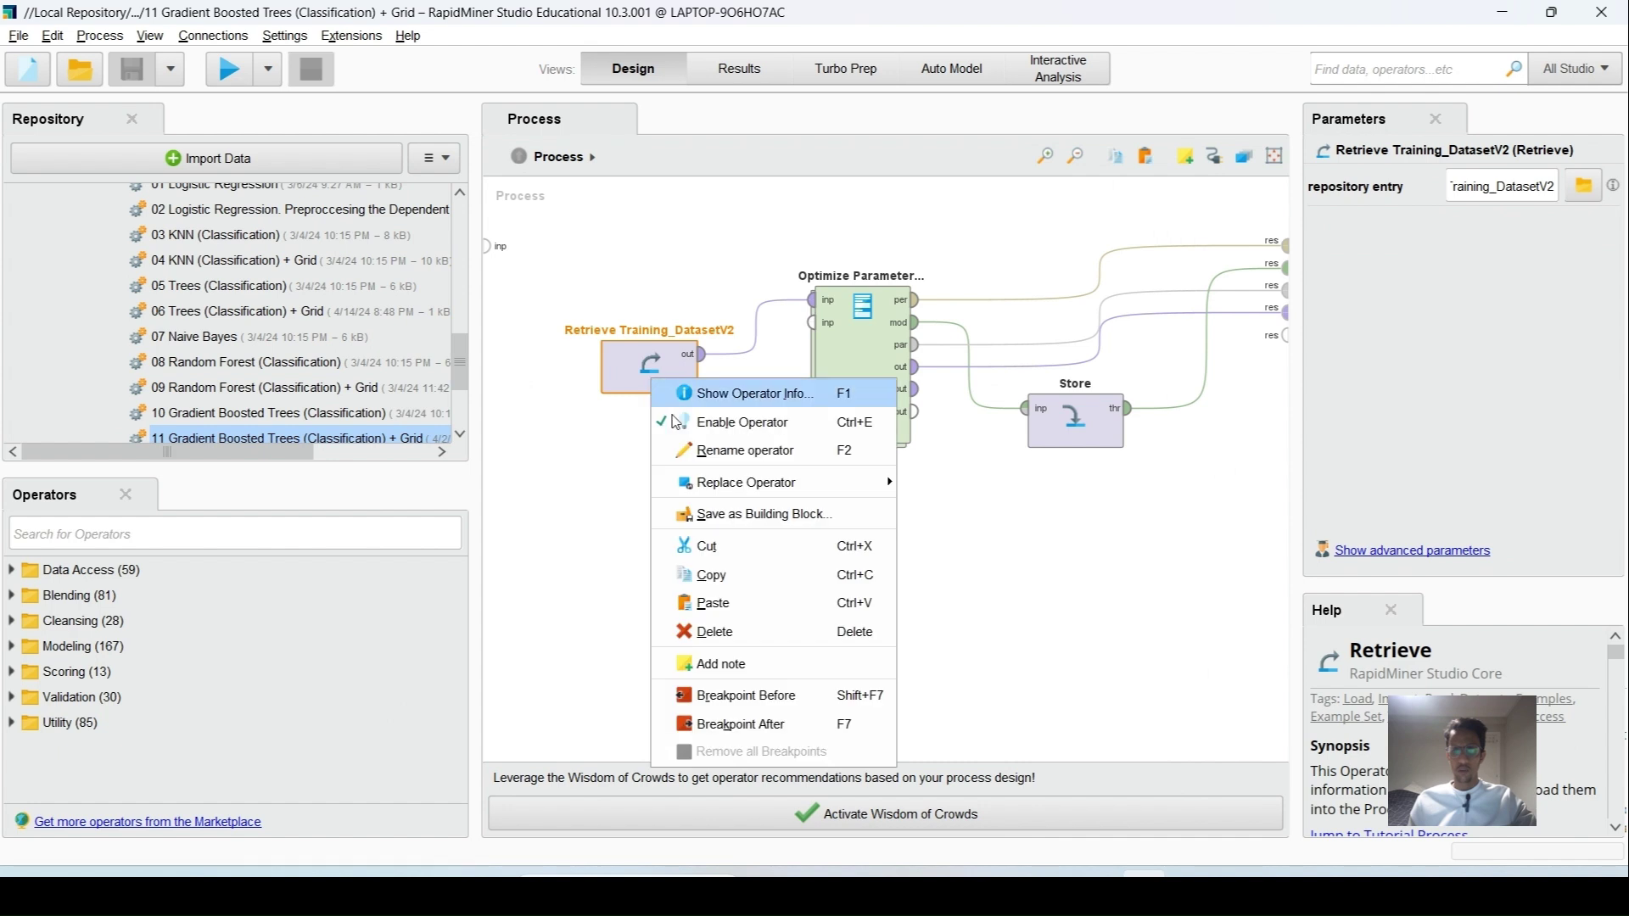
click(796, 631)
scroll(216, 416, up, 10)
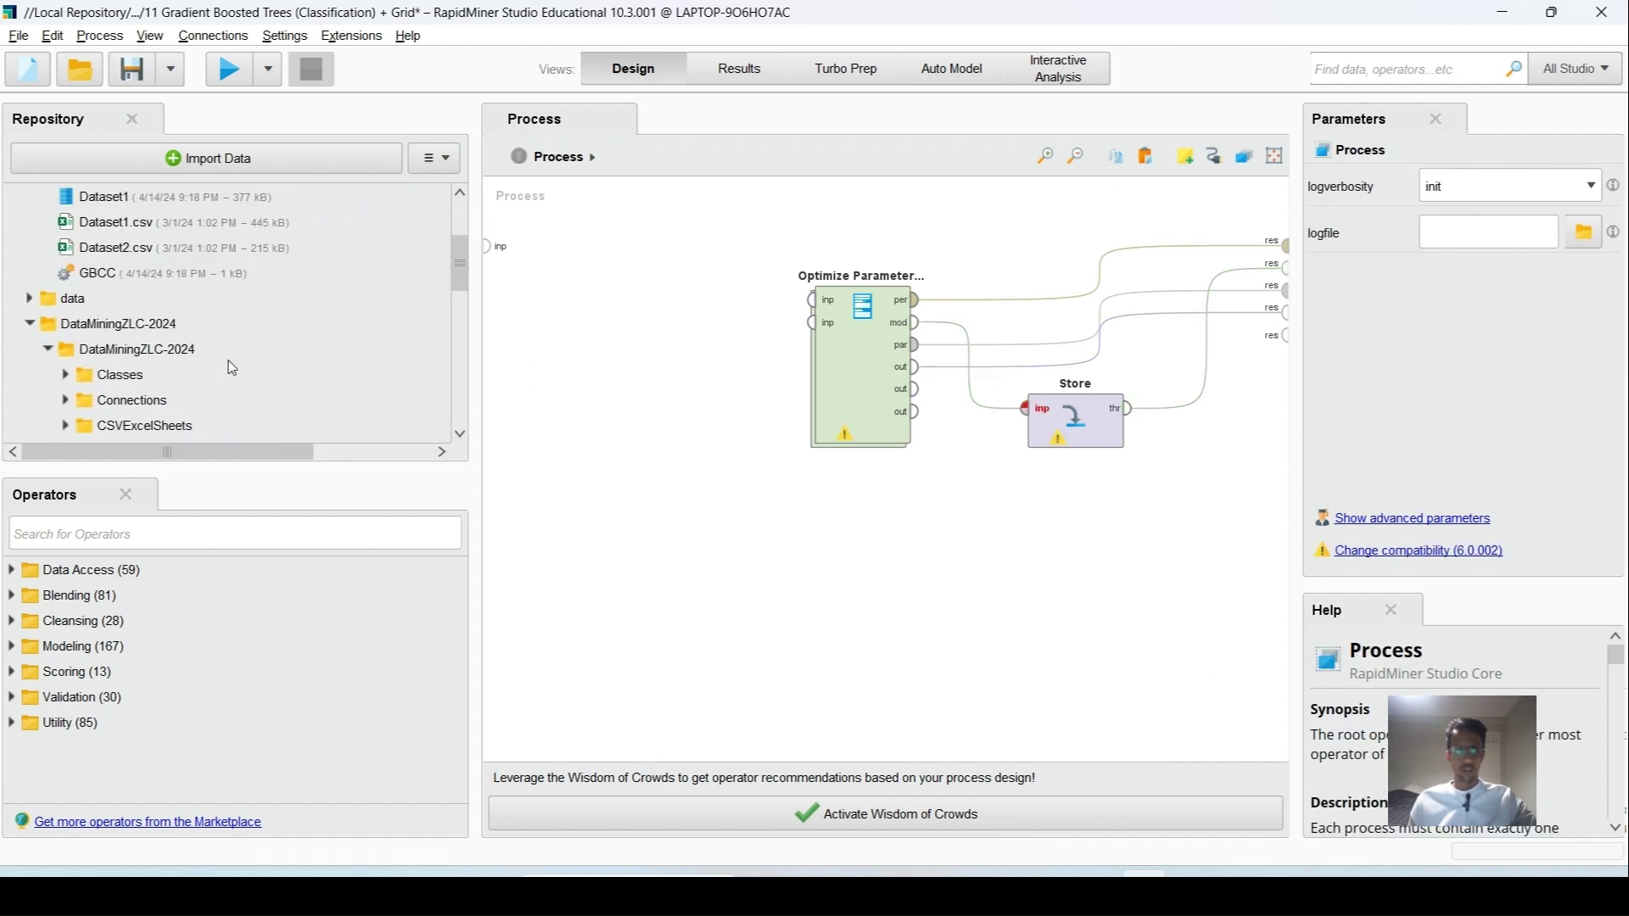
scroll(231, 367, up, 2)
click(115, 331)
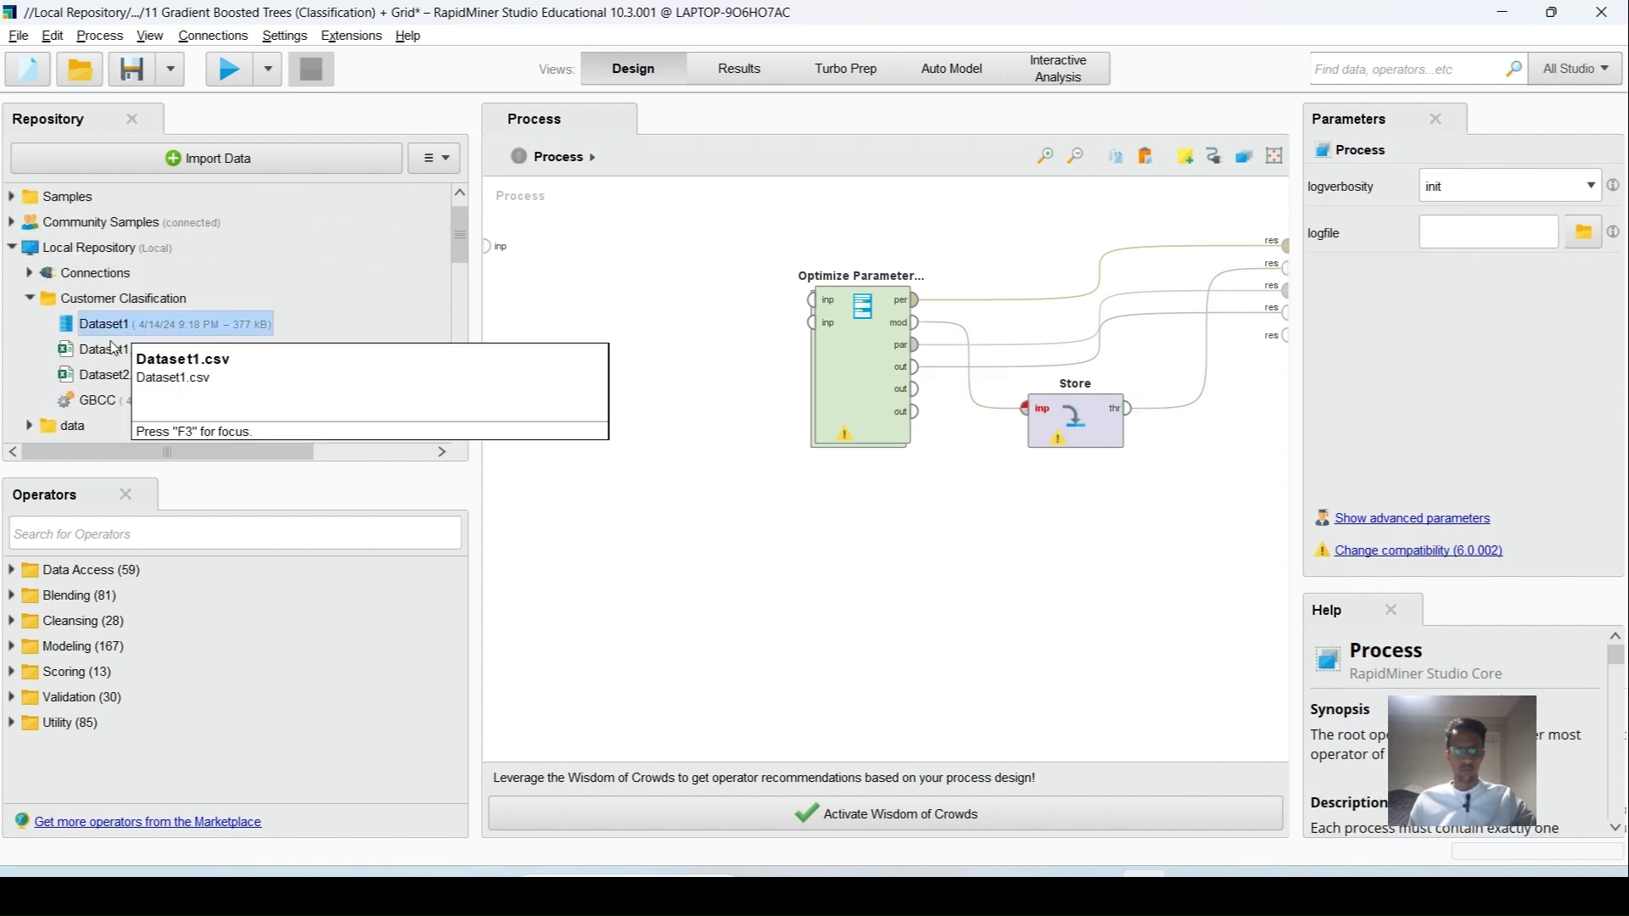
drag(77, 331, 620, 384)
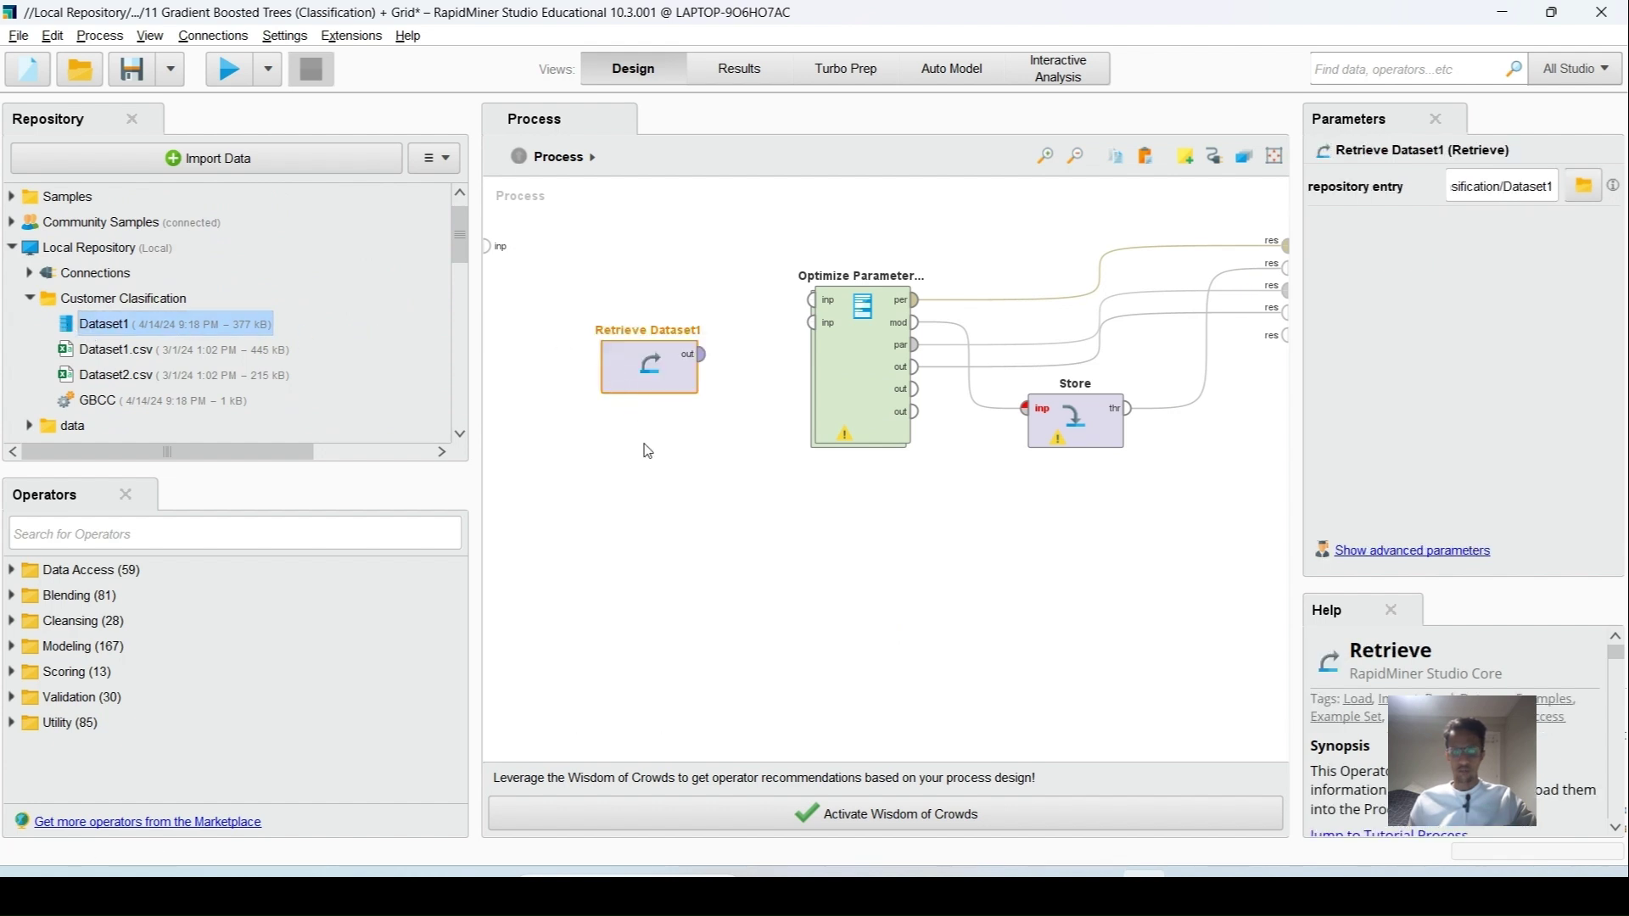
click(812, 300)
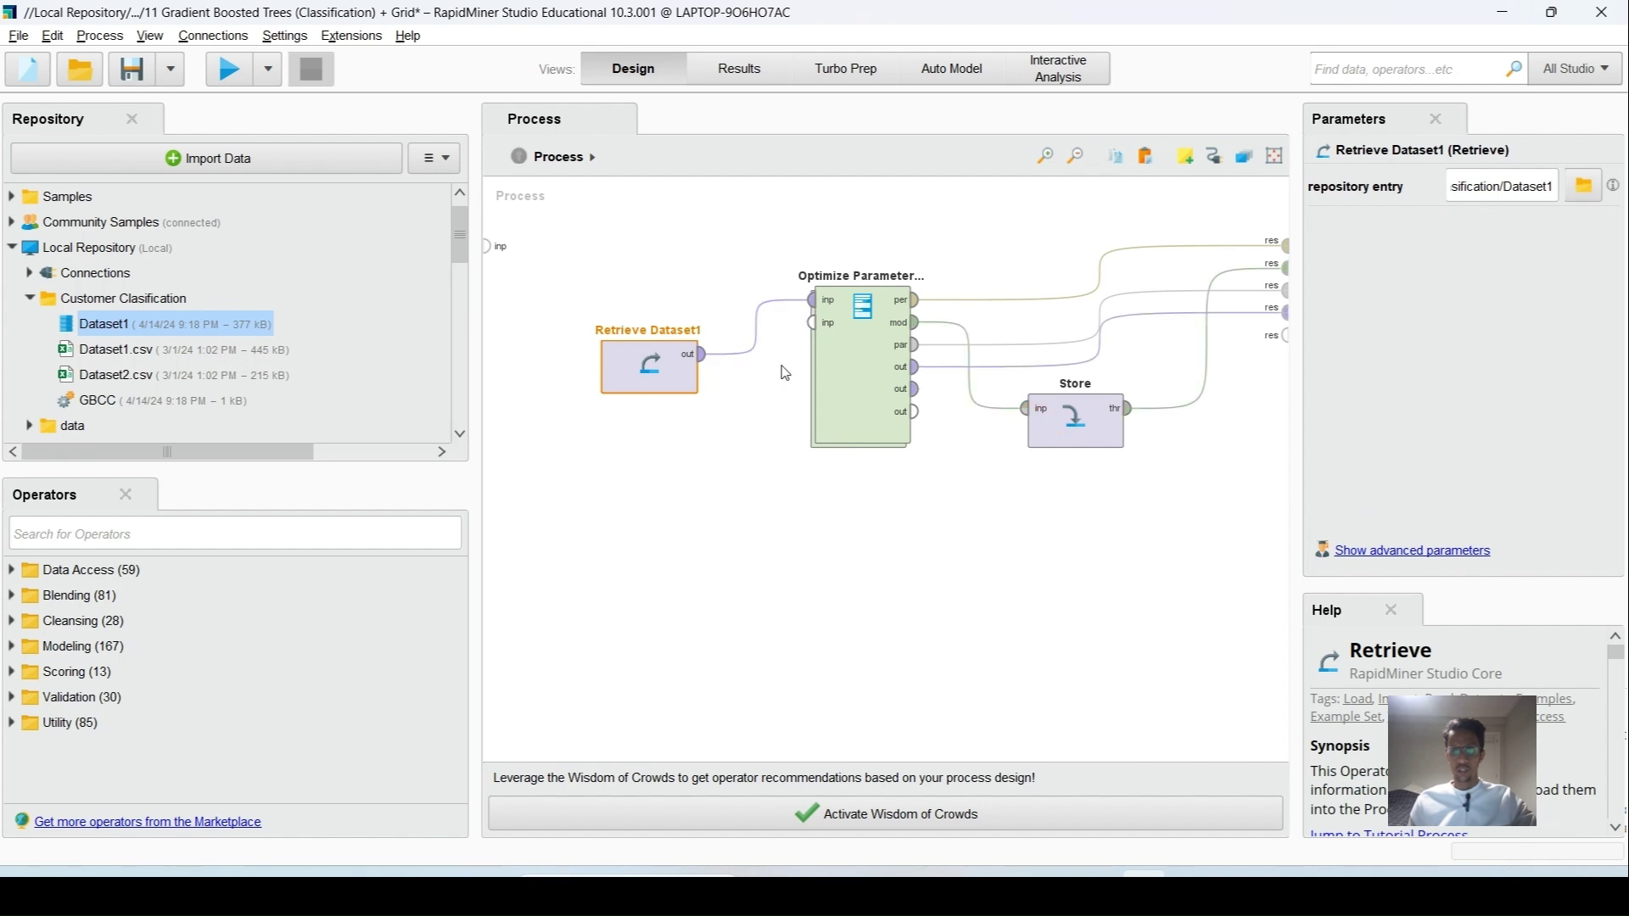
click(1069, 420)
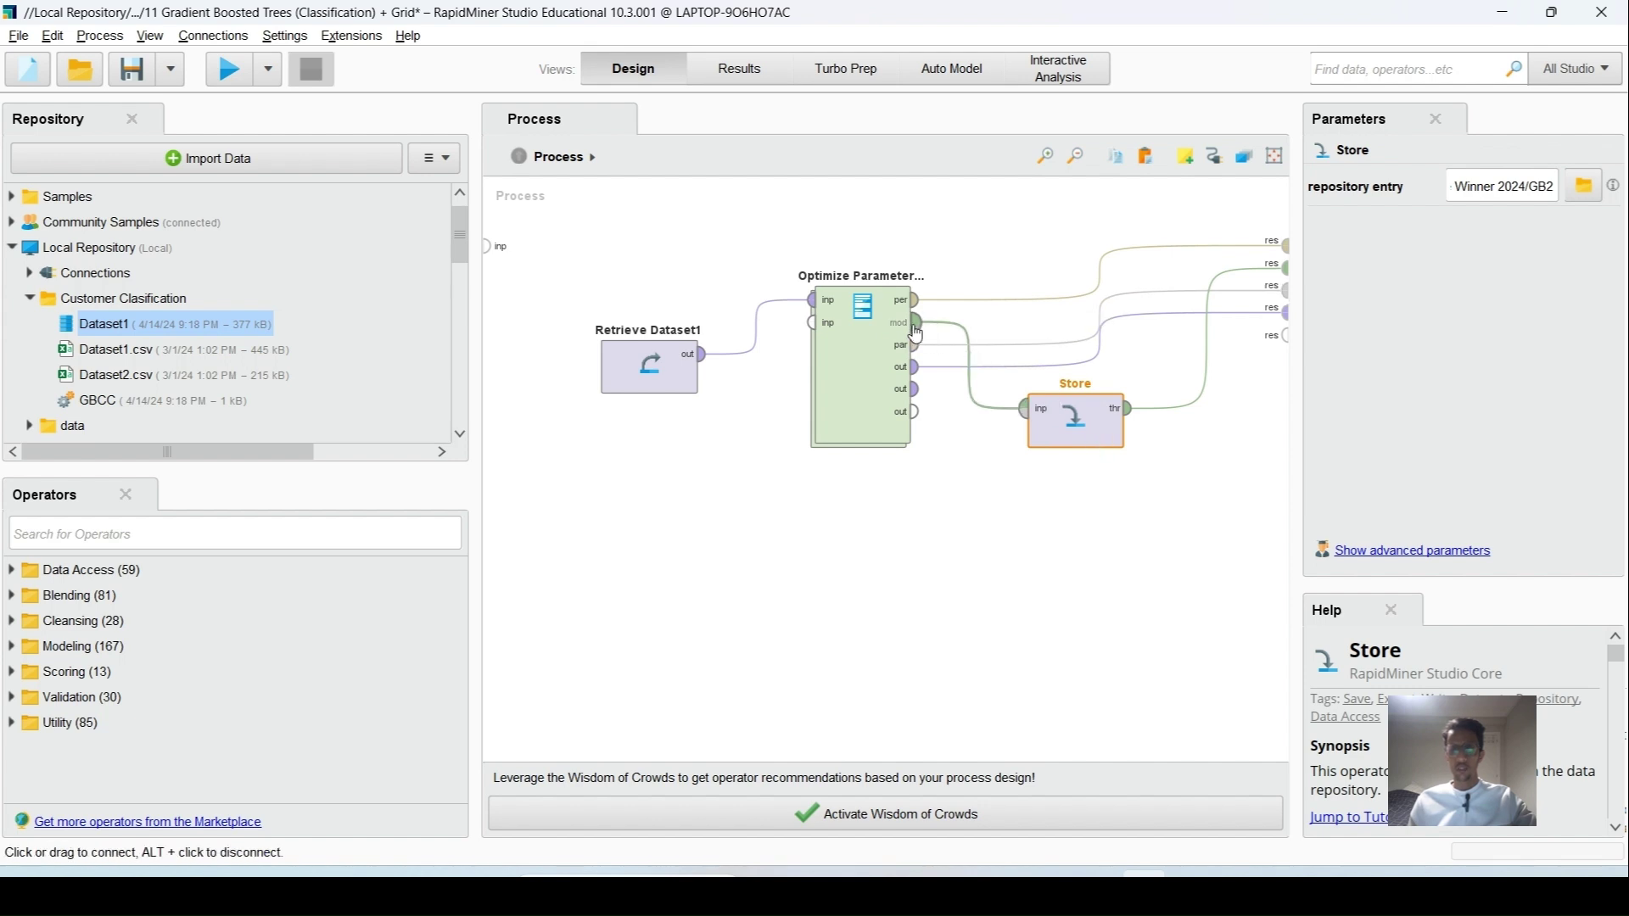
Wire the Optimize Parameters model output to Store and set its entry to Customer Clasification/GBCC.
mouse_move(916, 335)
drag(915, 331, 1073, 415)
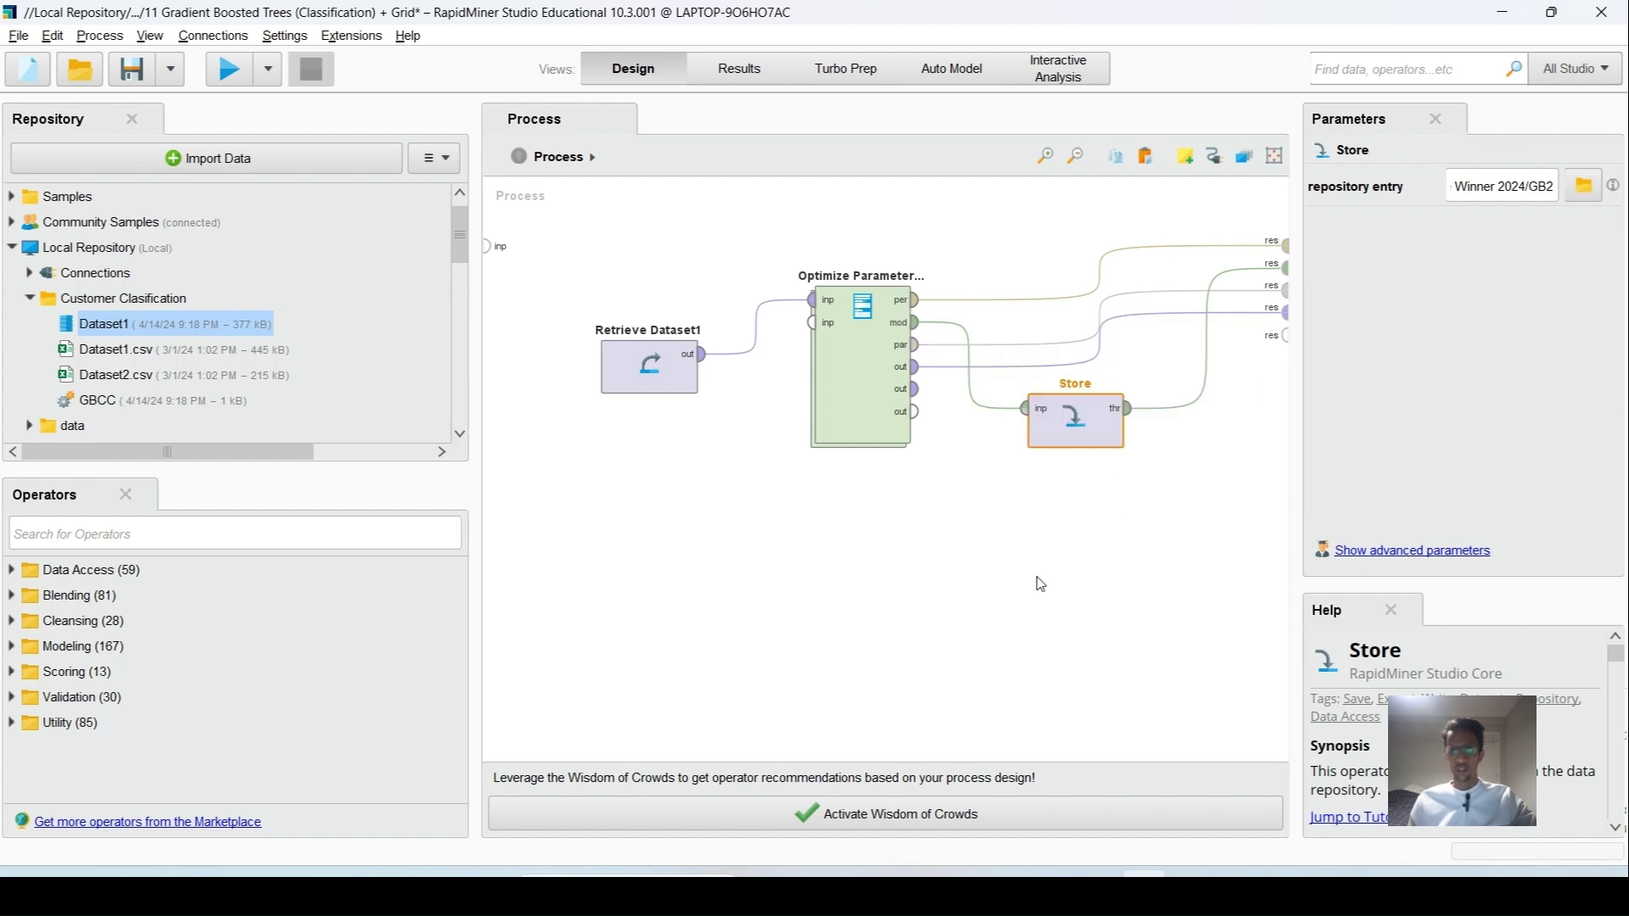
double_click(1060, 413)
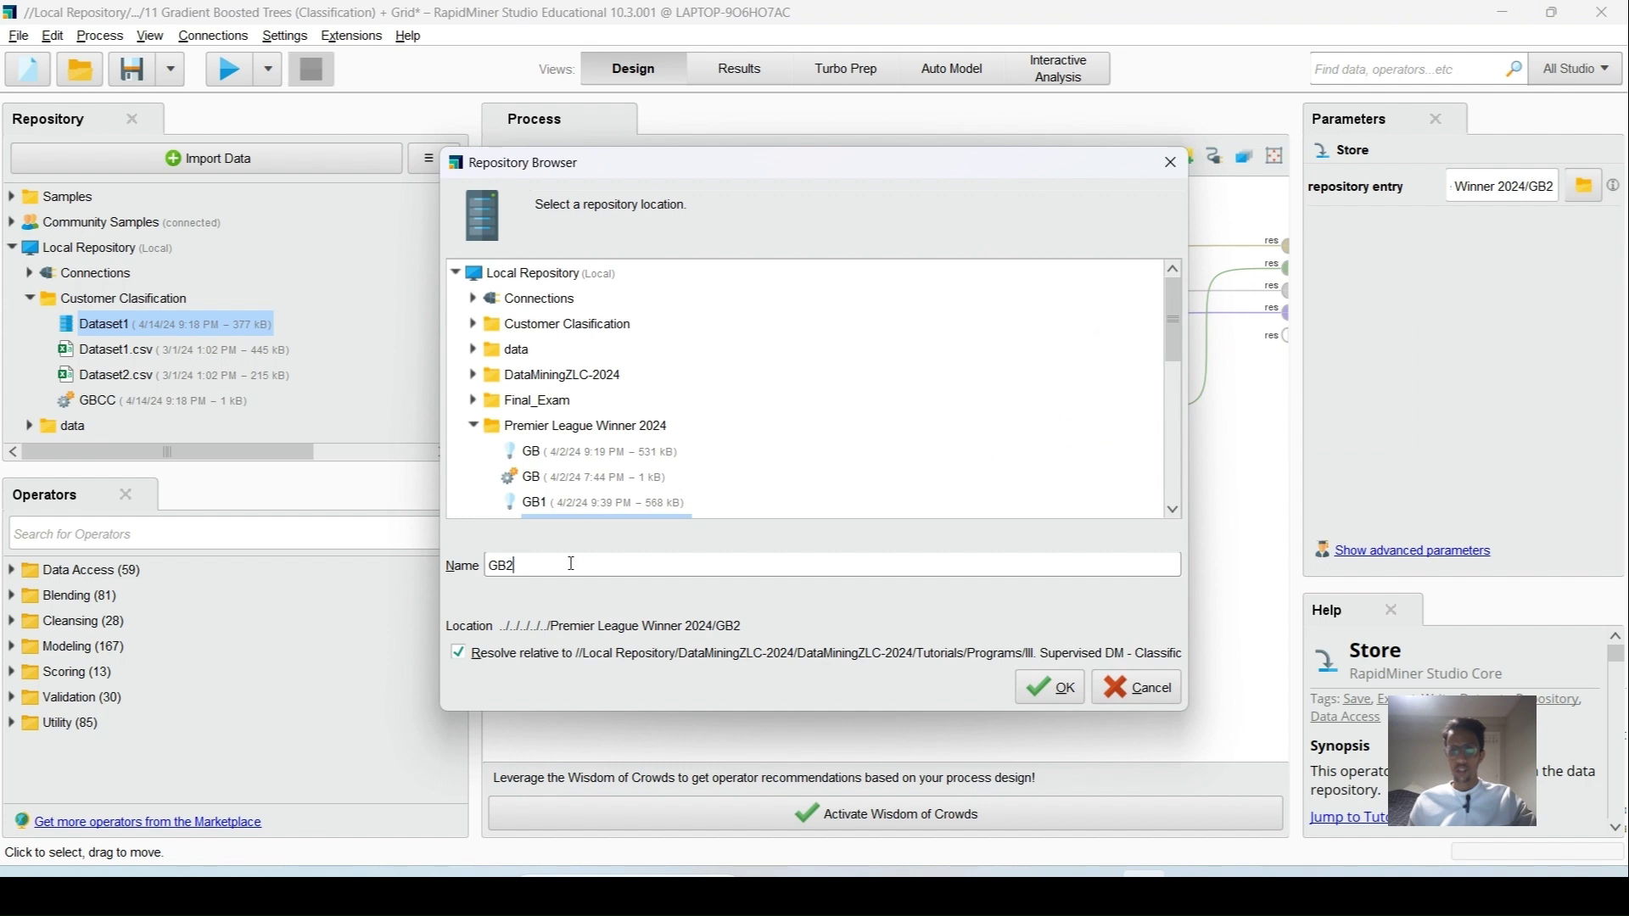
click(573, 331)
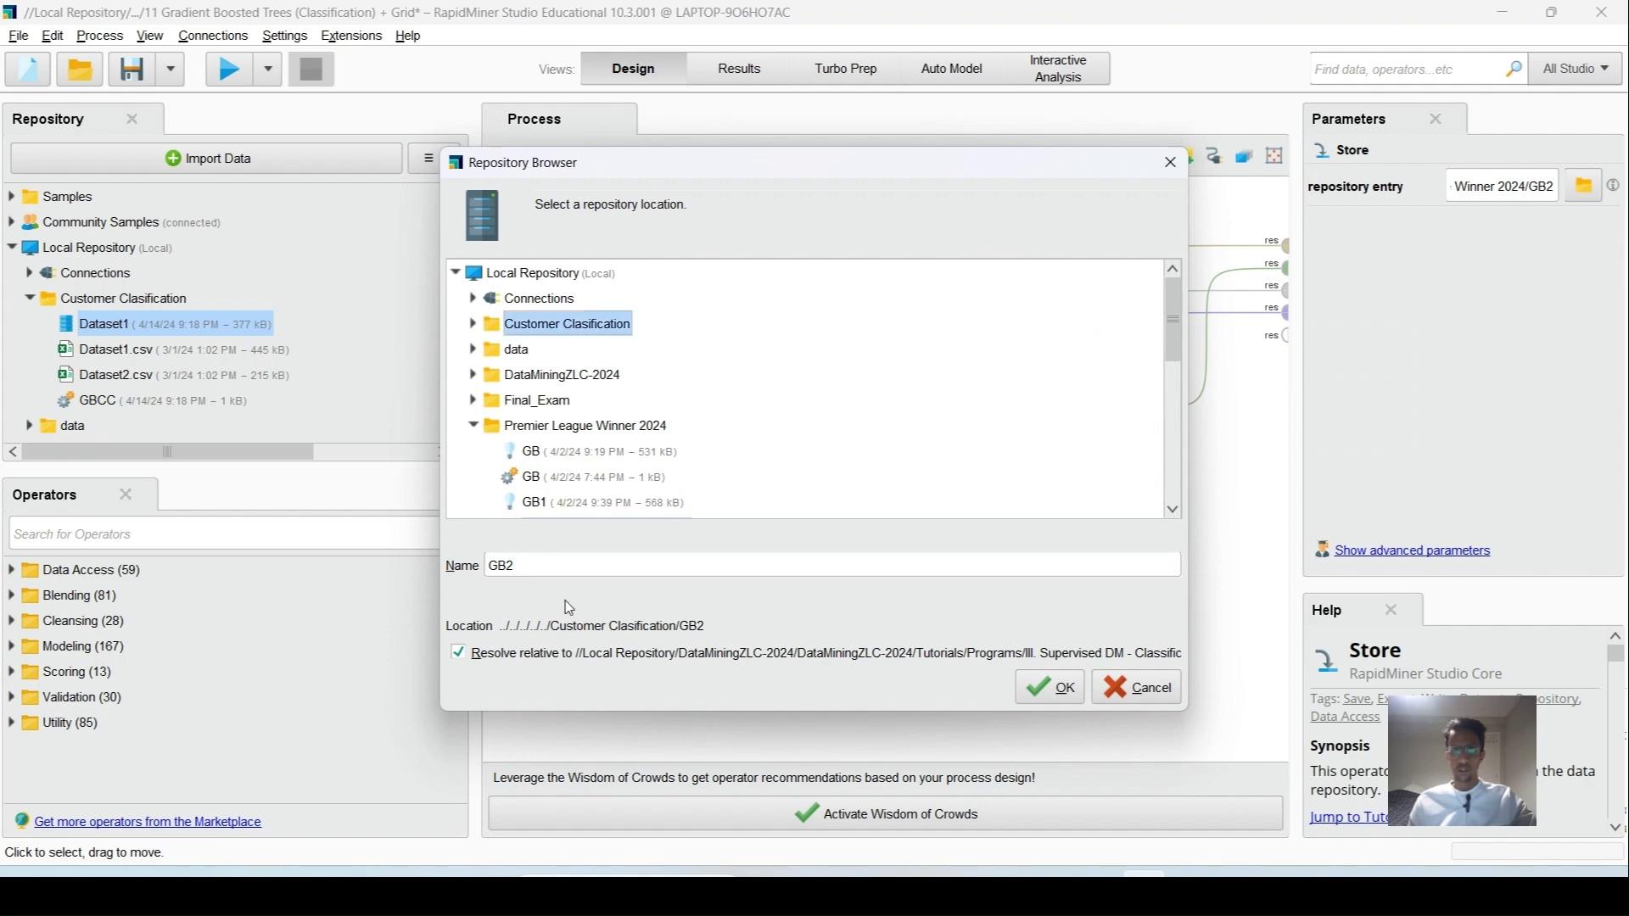
click(549, 564)
key(BackSpace)
text(CC)
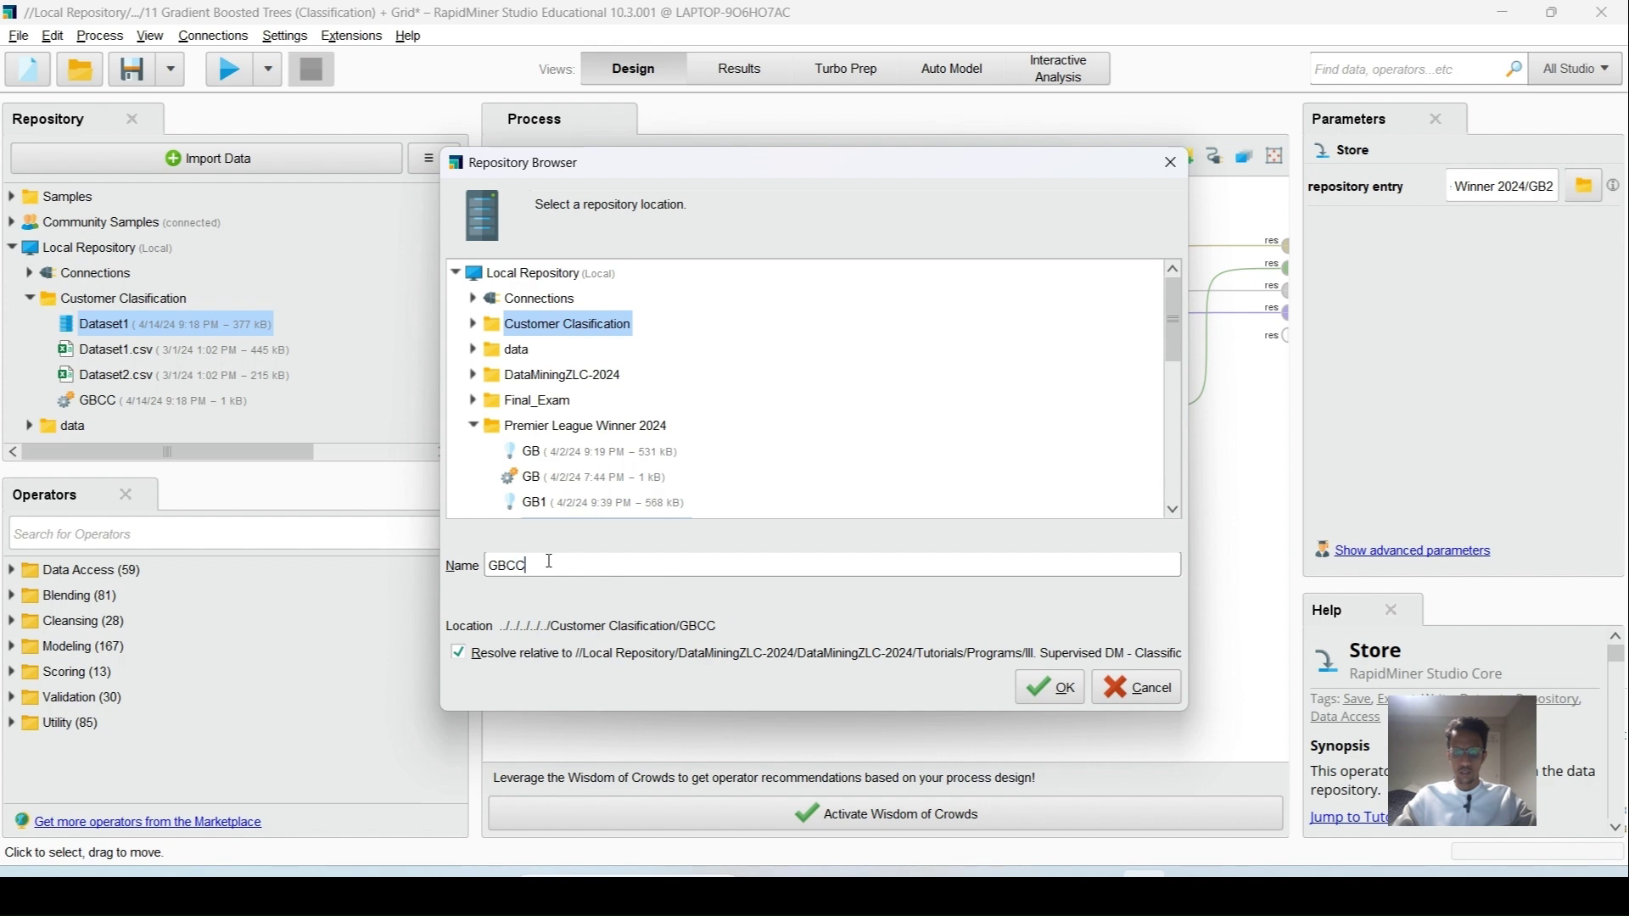
click(1050, 687)
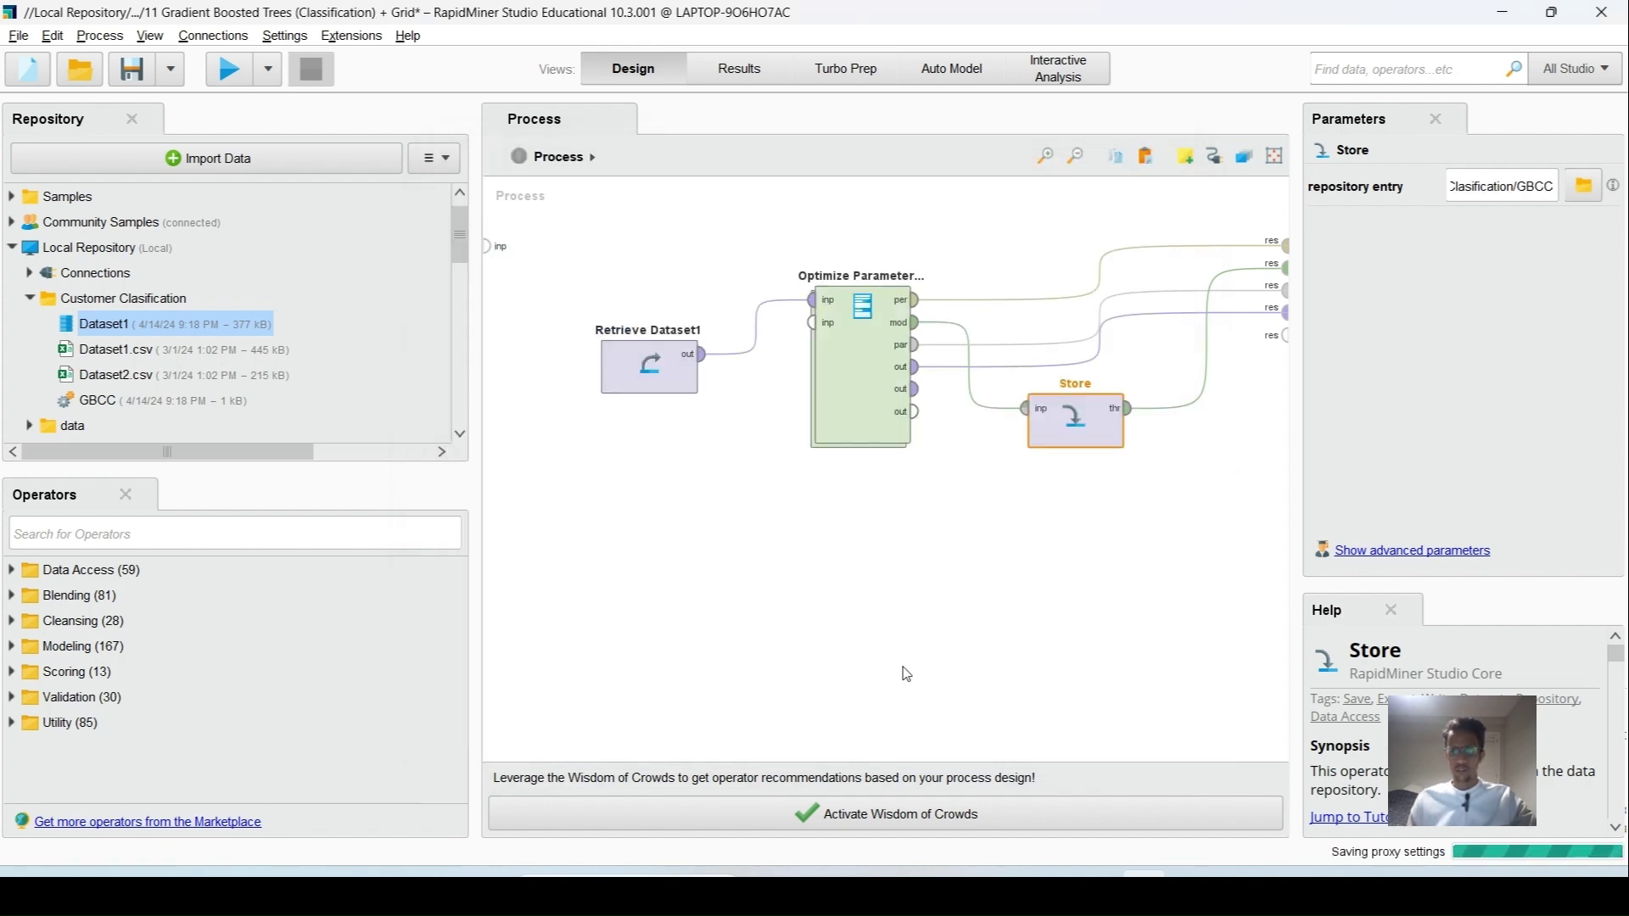
Open Optimize Parameters and then the Cross Validation subprocess inside it.
double_click(861, 348)
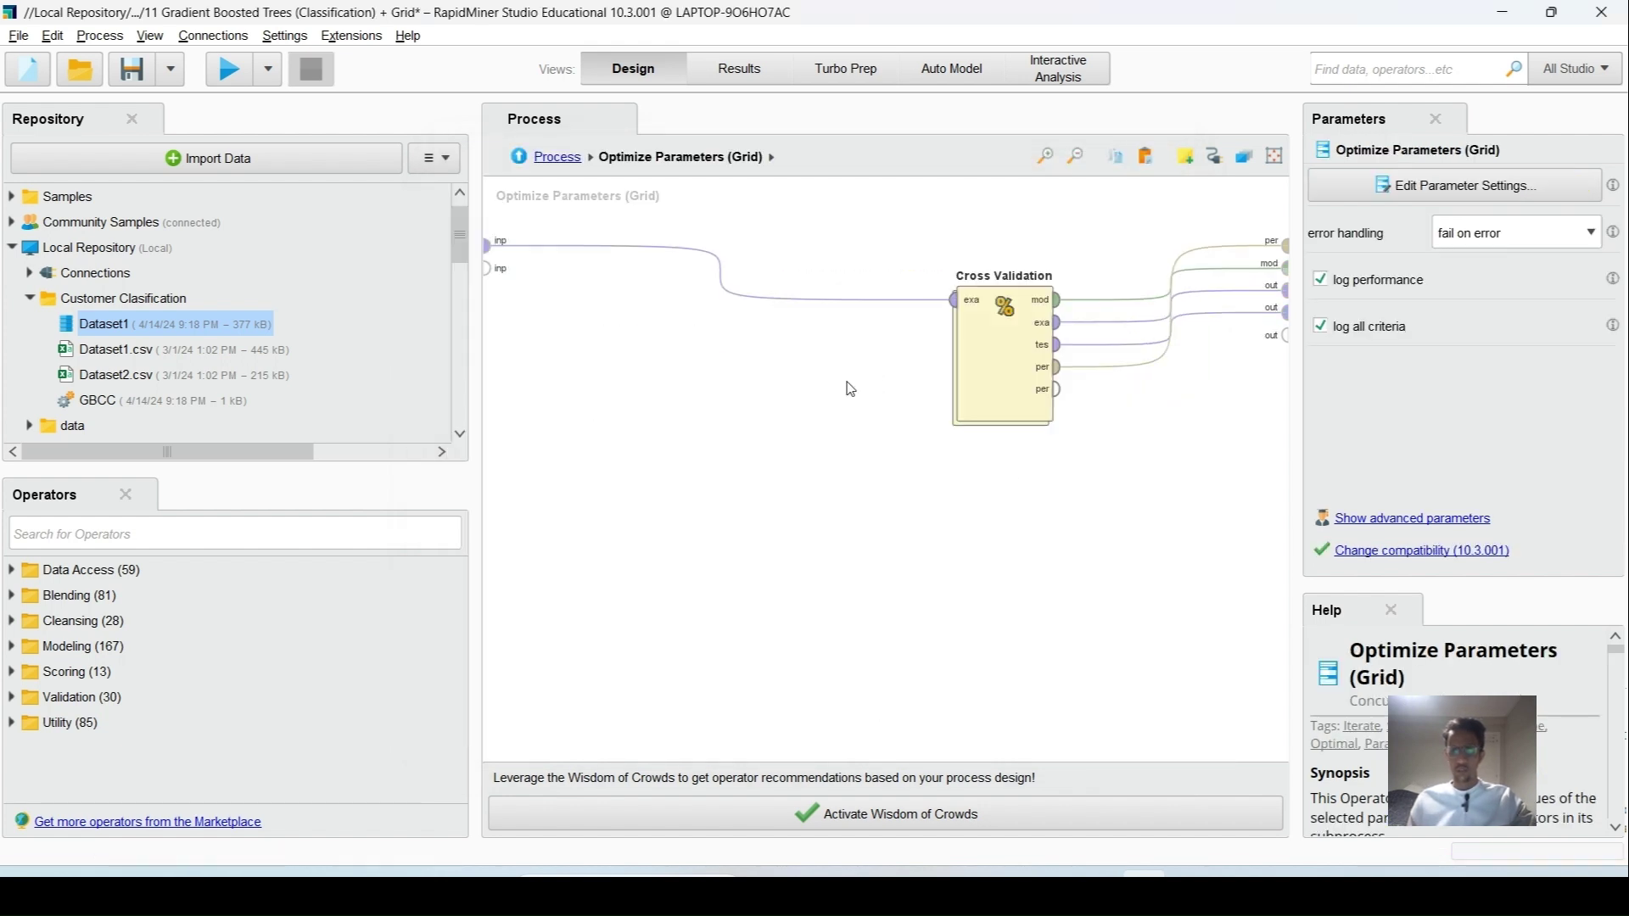
click(997, 356)
drag(997, 356, 925, 357)
double_click(921, 356)
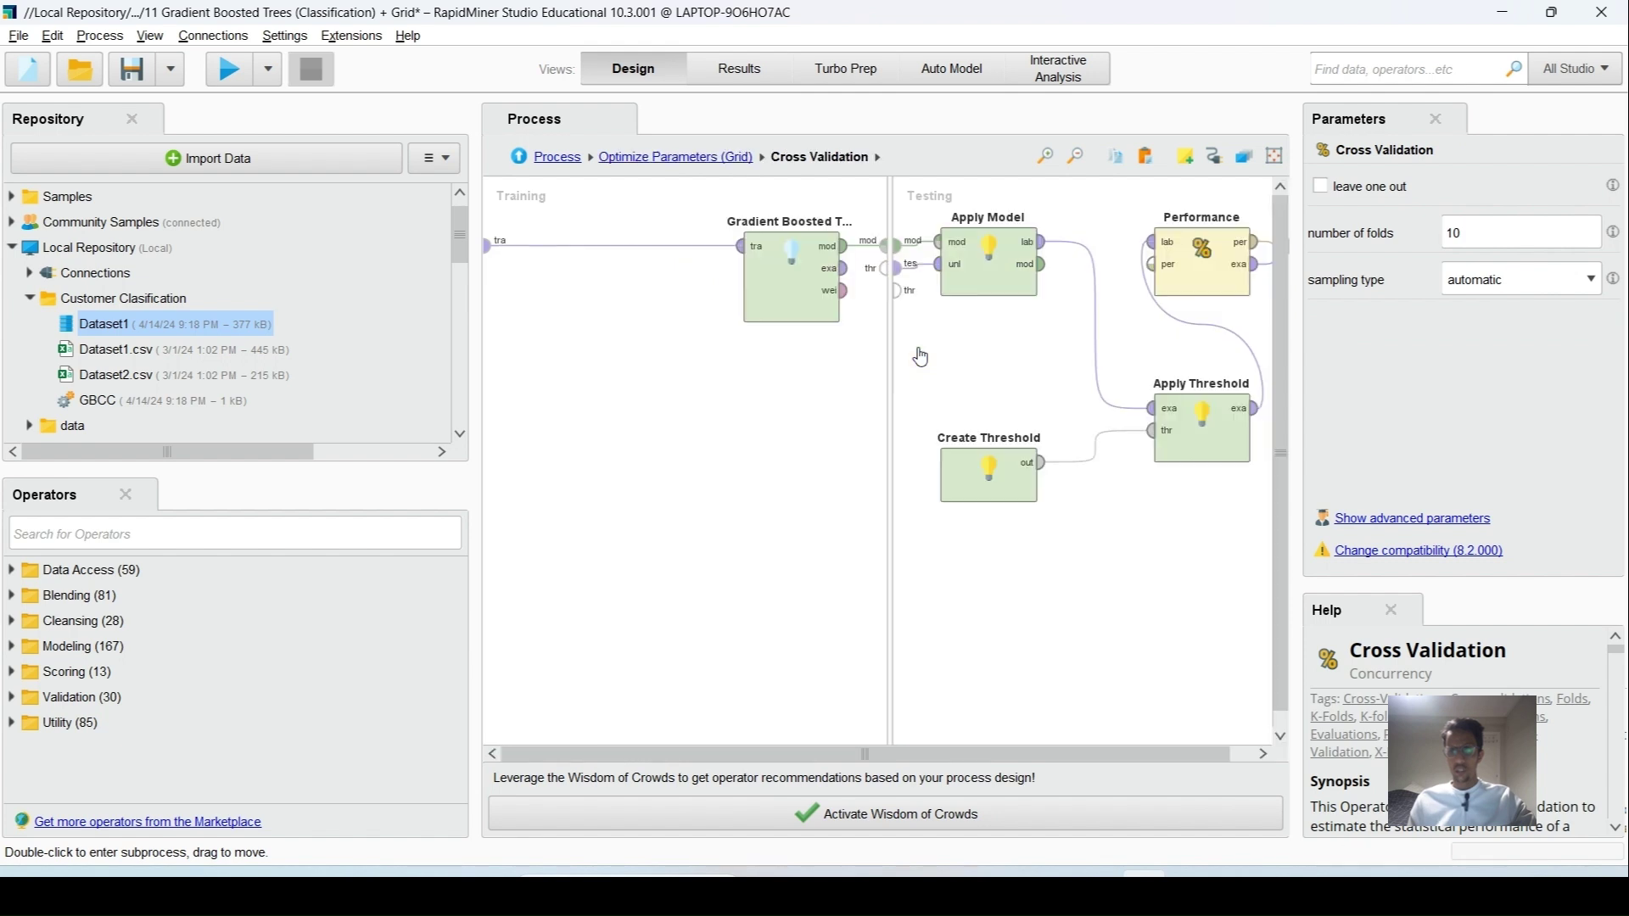
Set Create Threshold's first class to no and second class to yes, then return to the top level.
click(984, 468)
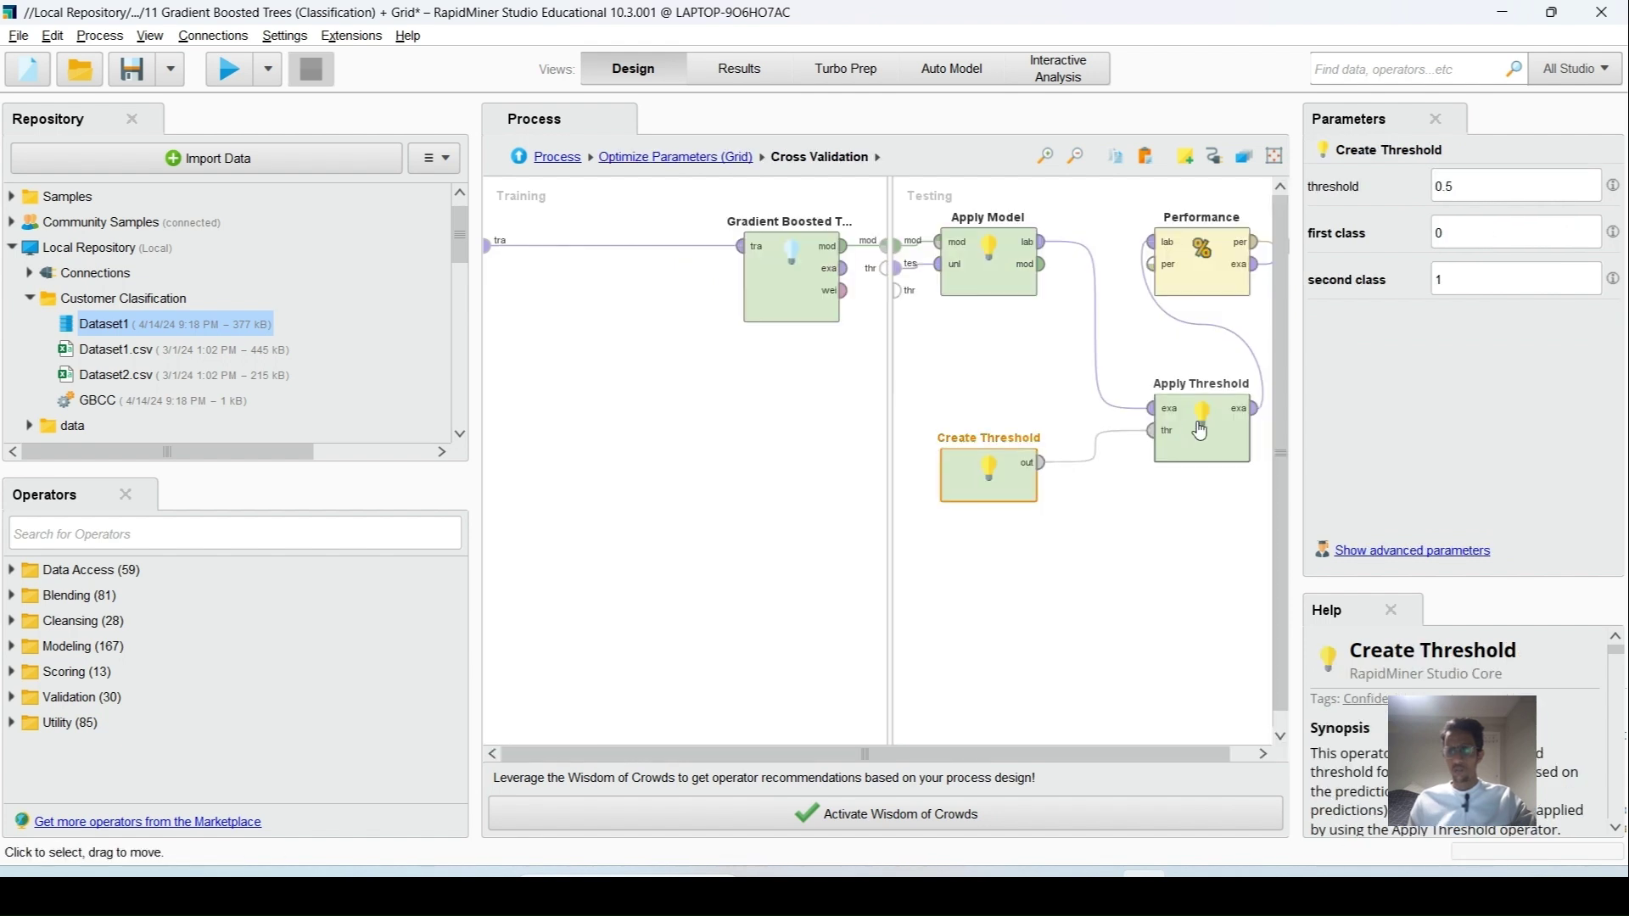
click(1200, 431)
click(986, 479)
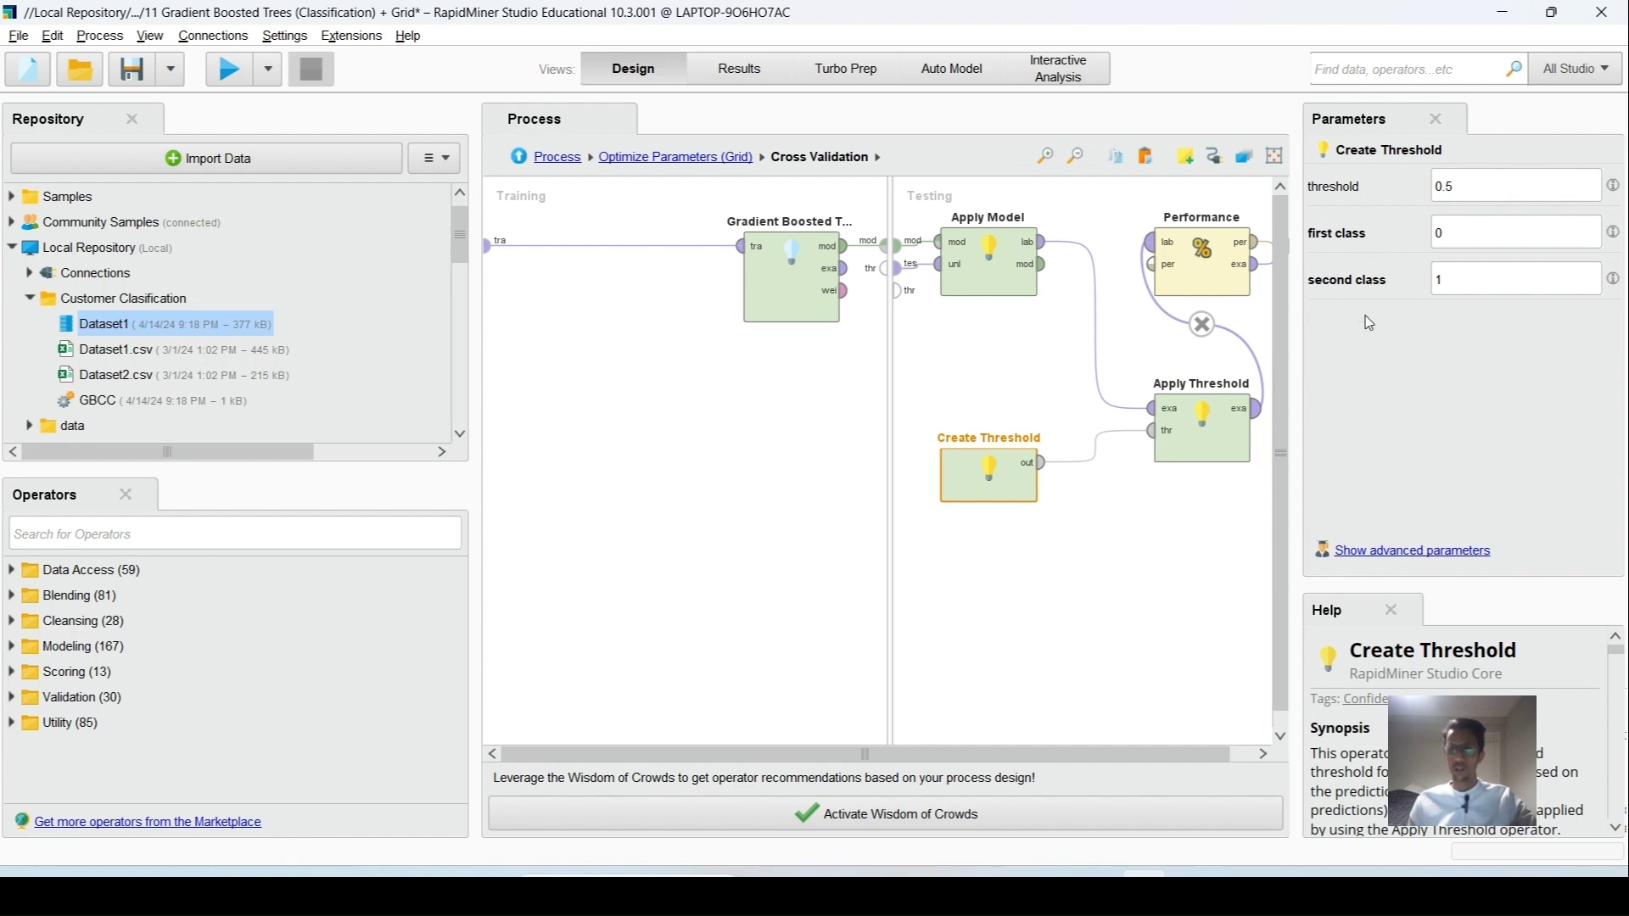
click(1456, 234)
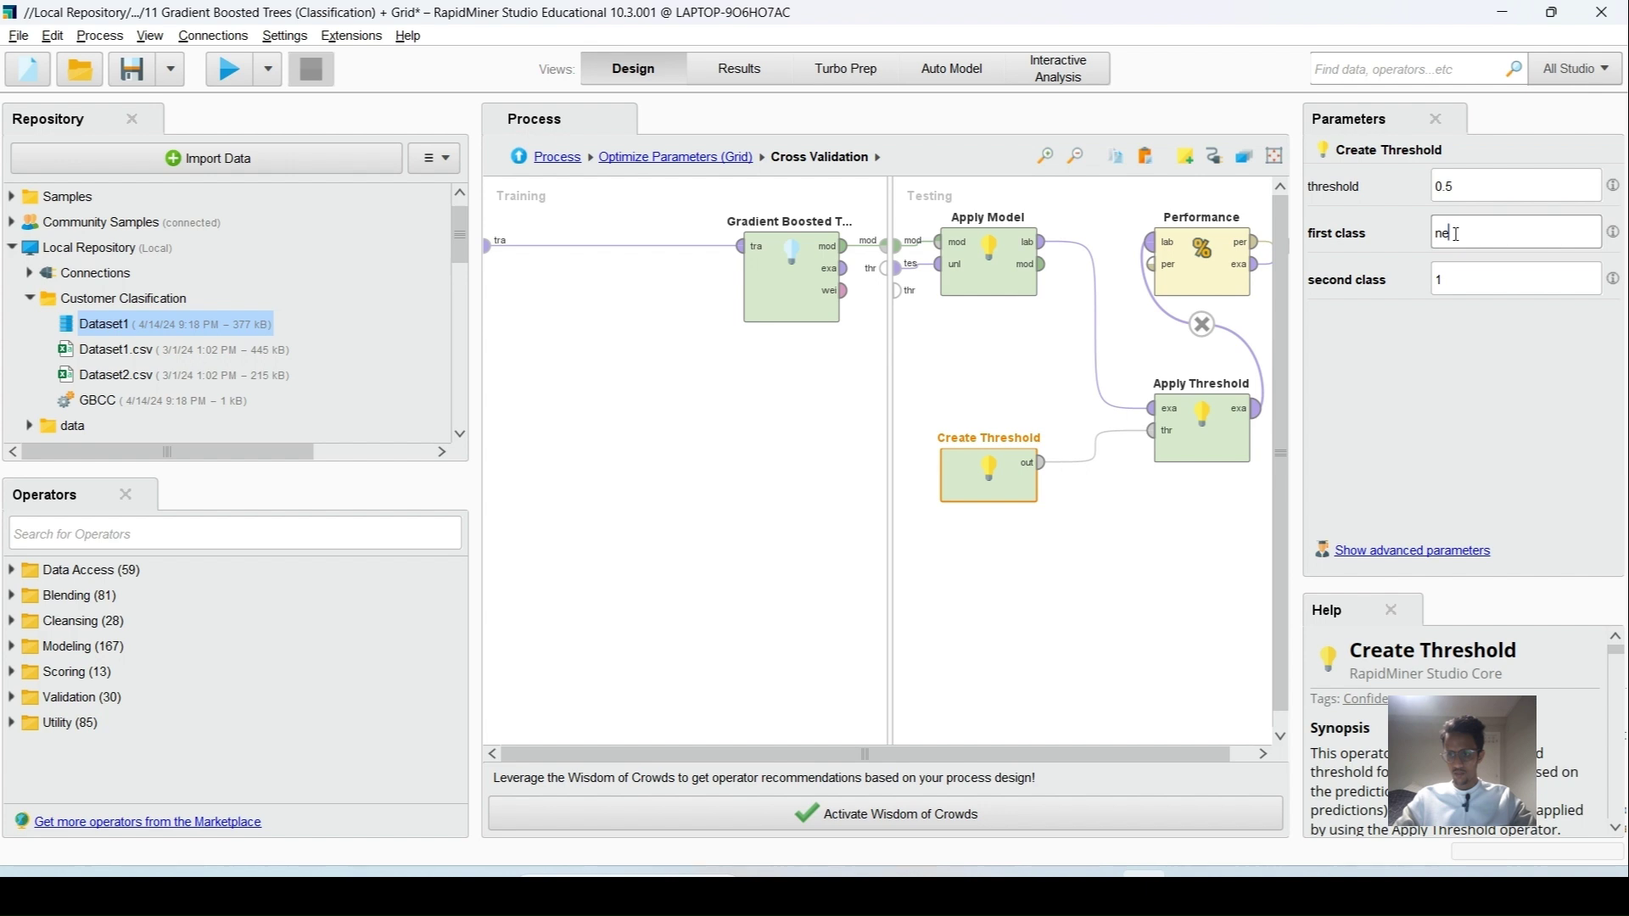
click(1486, 281)
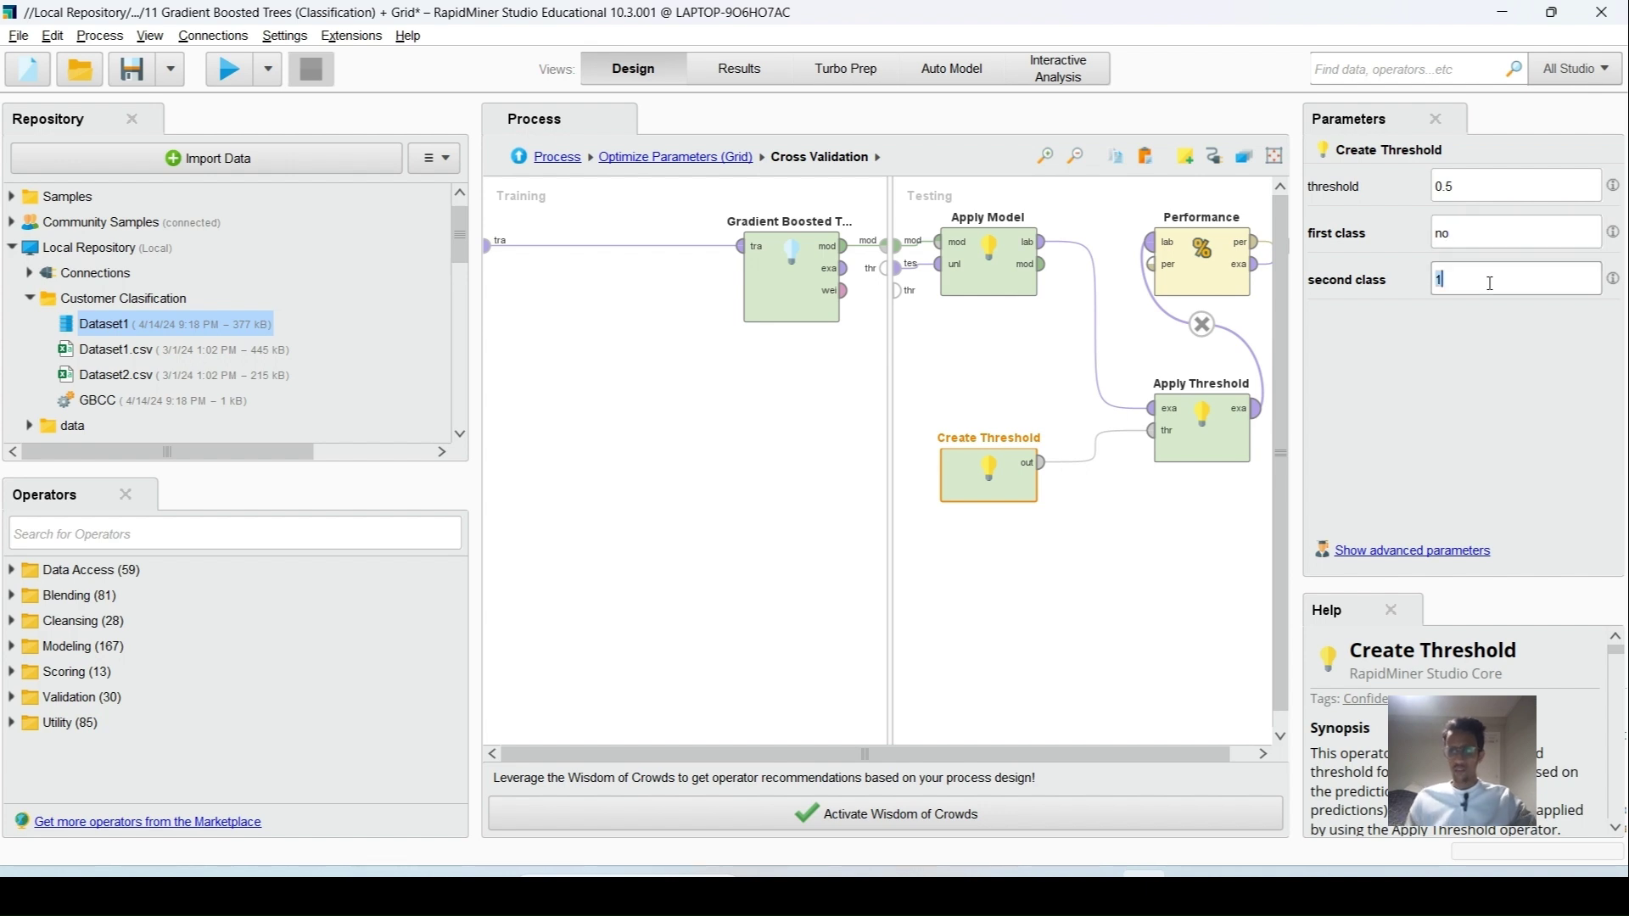
text(yes)
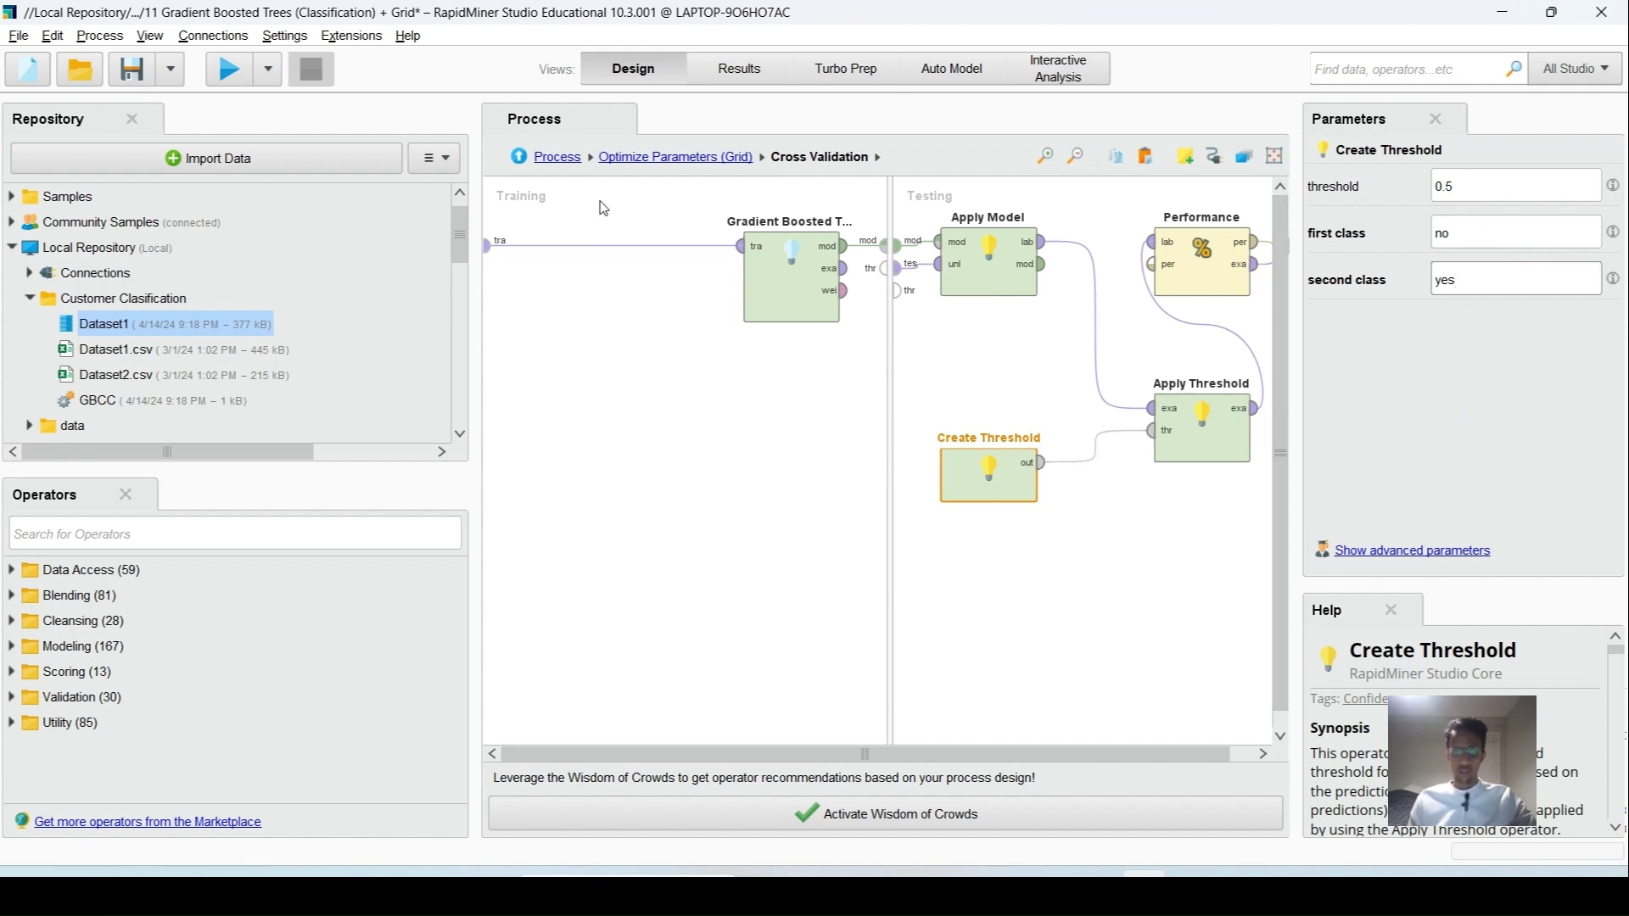
click(557, 166)
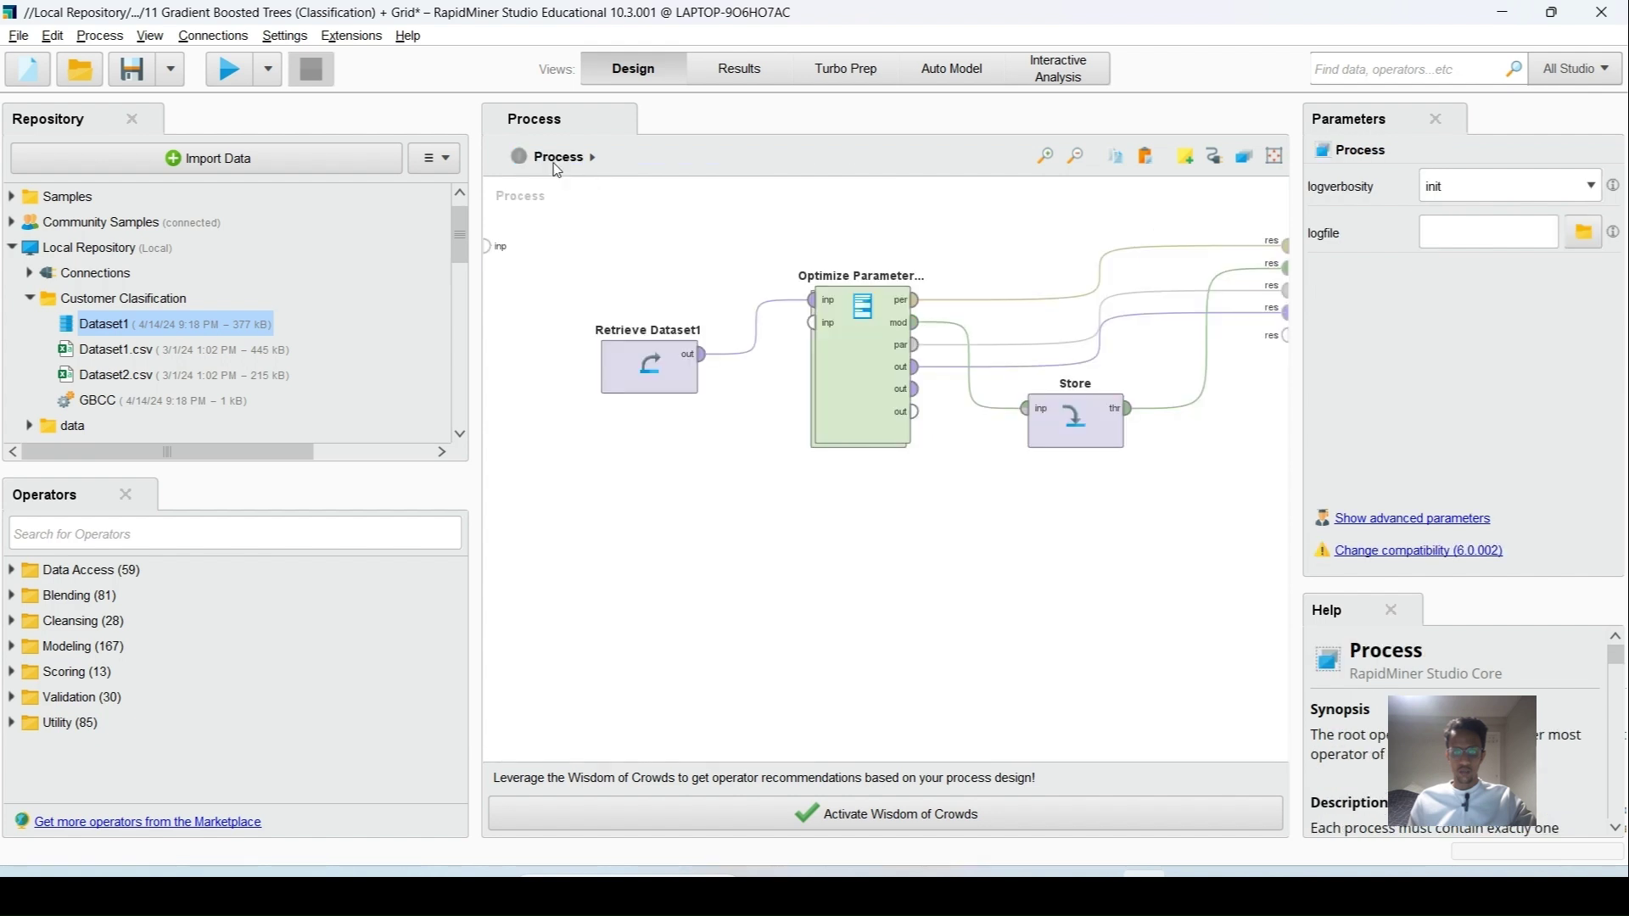
Check the Retrieve Dataset1 and Store settings, then run the process to get 63.70% accuracy.
click(655, 376)
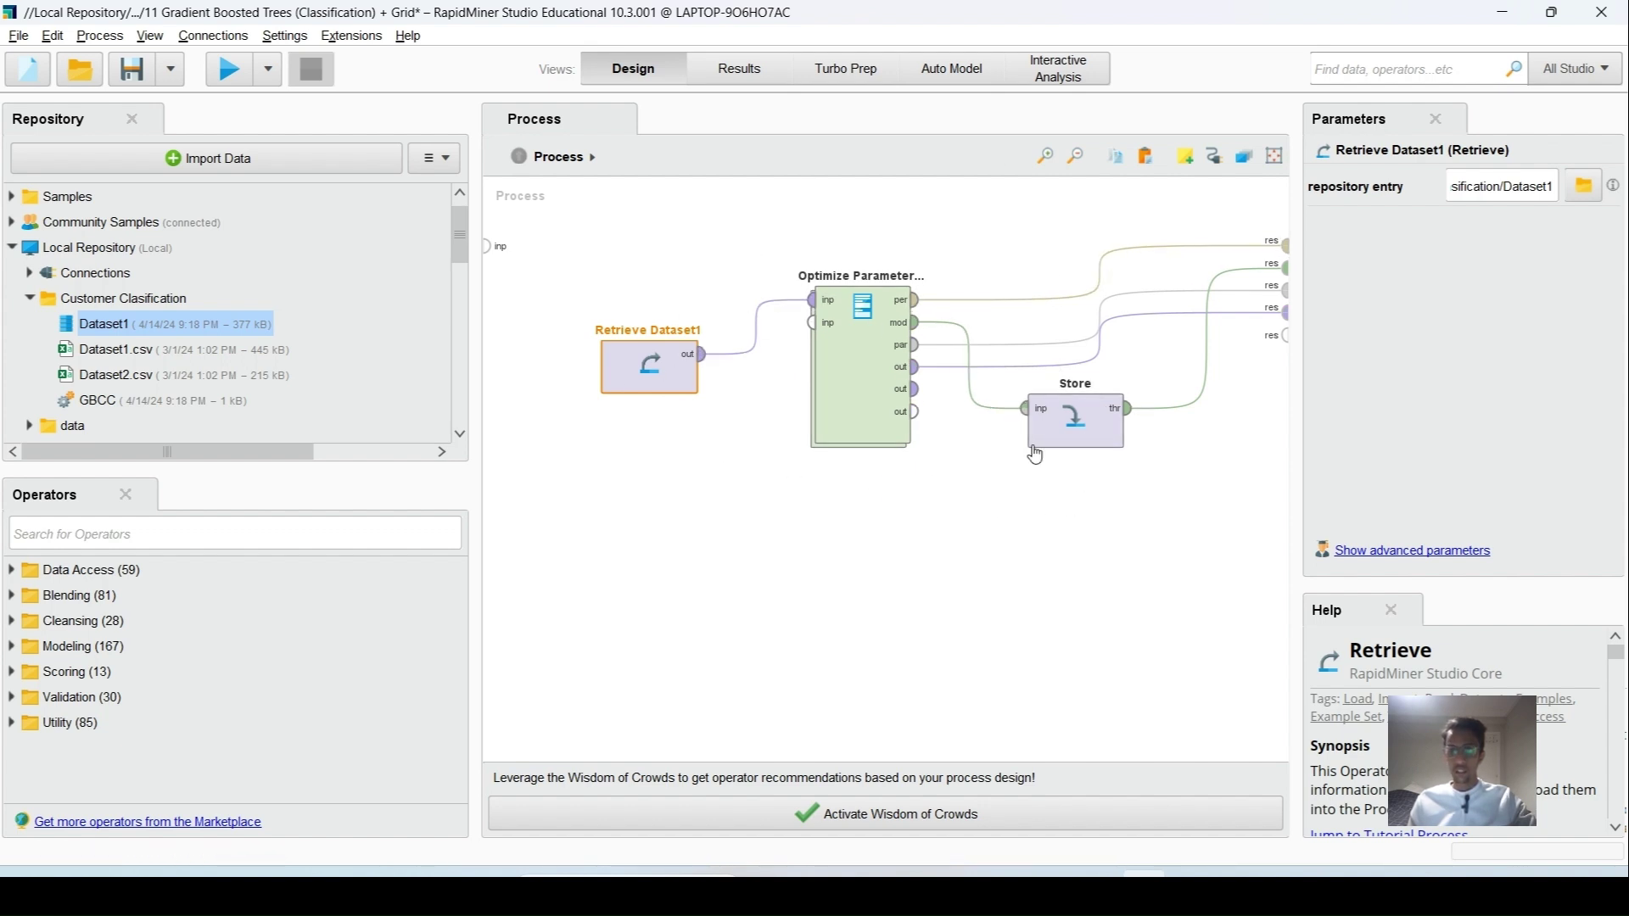
click(1068, 434)
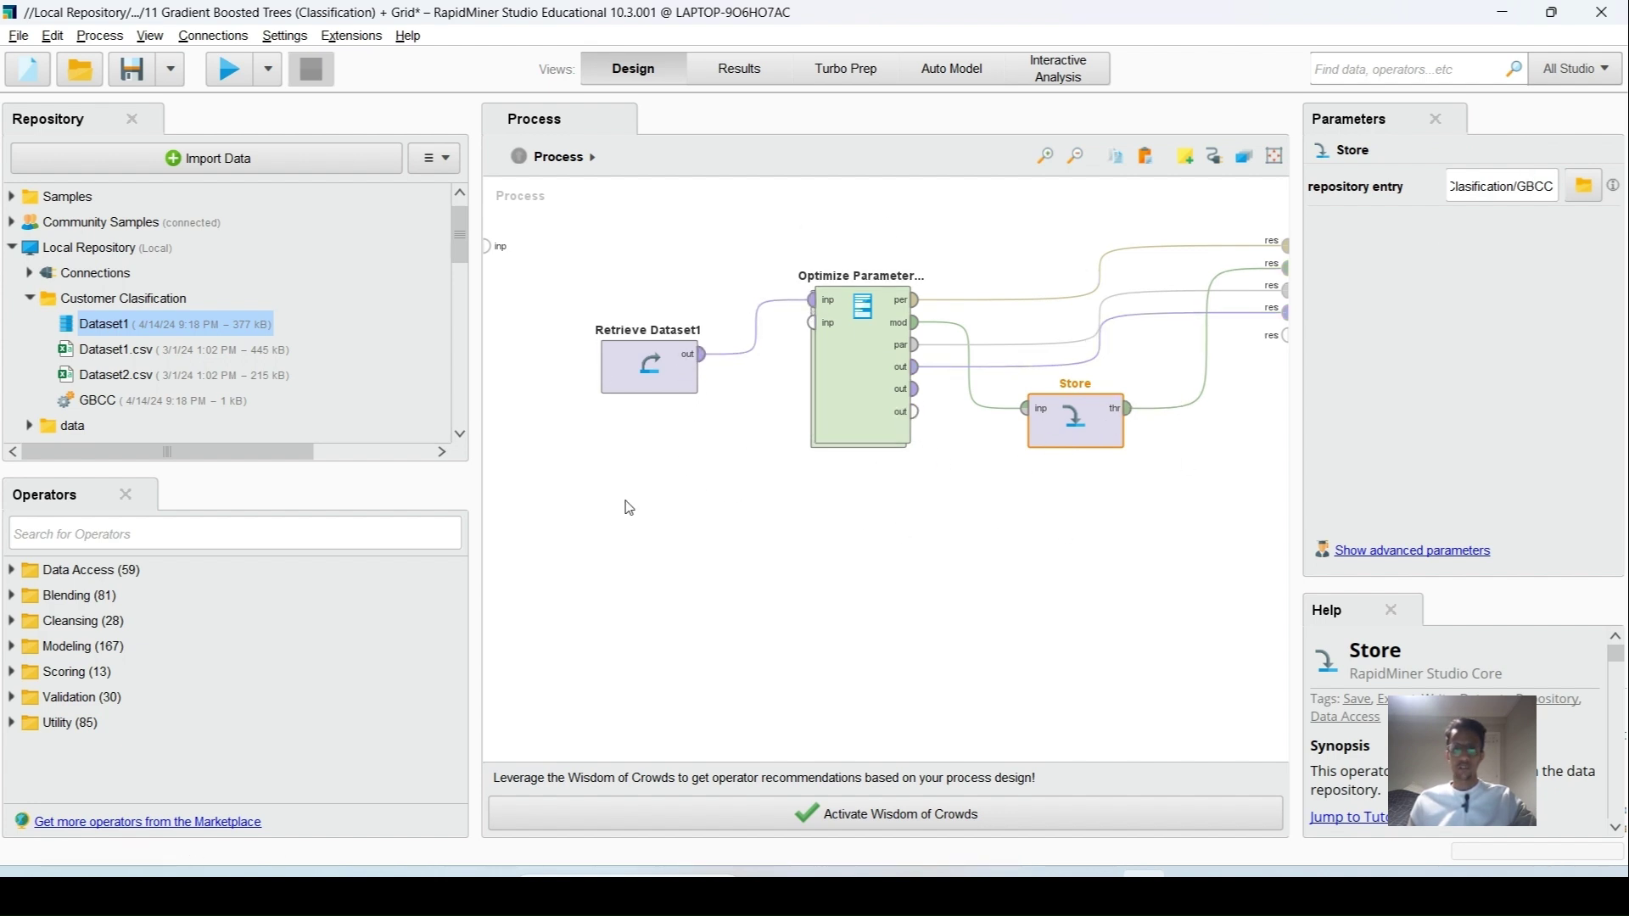
click(229, 73)
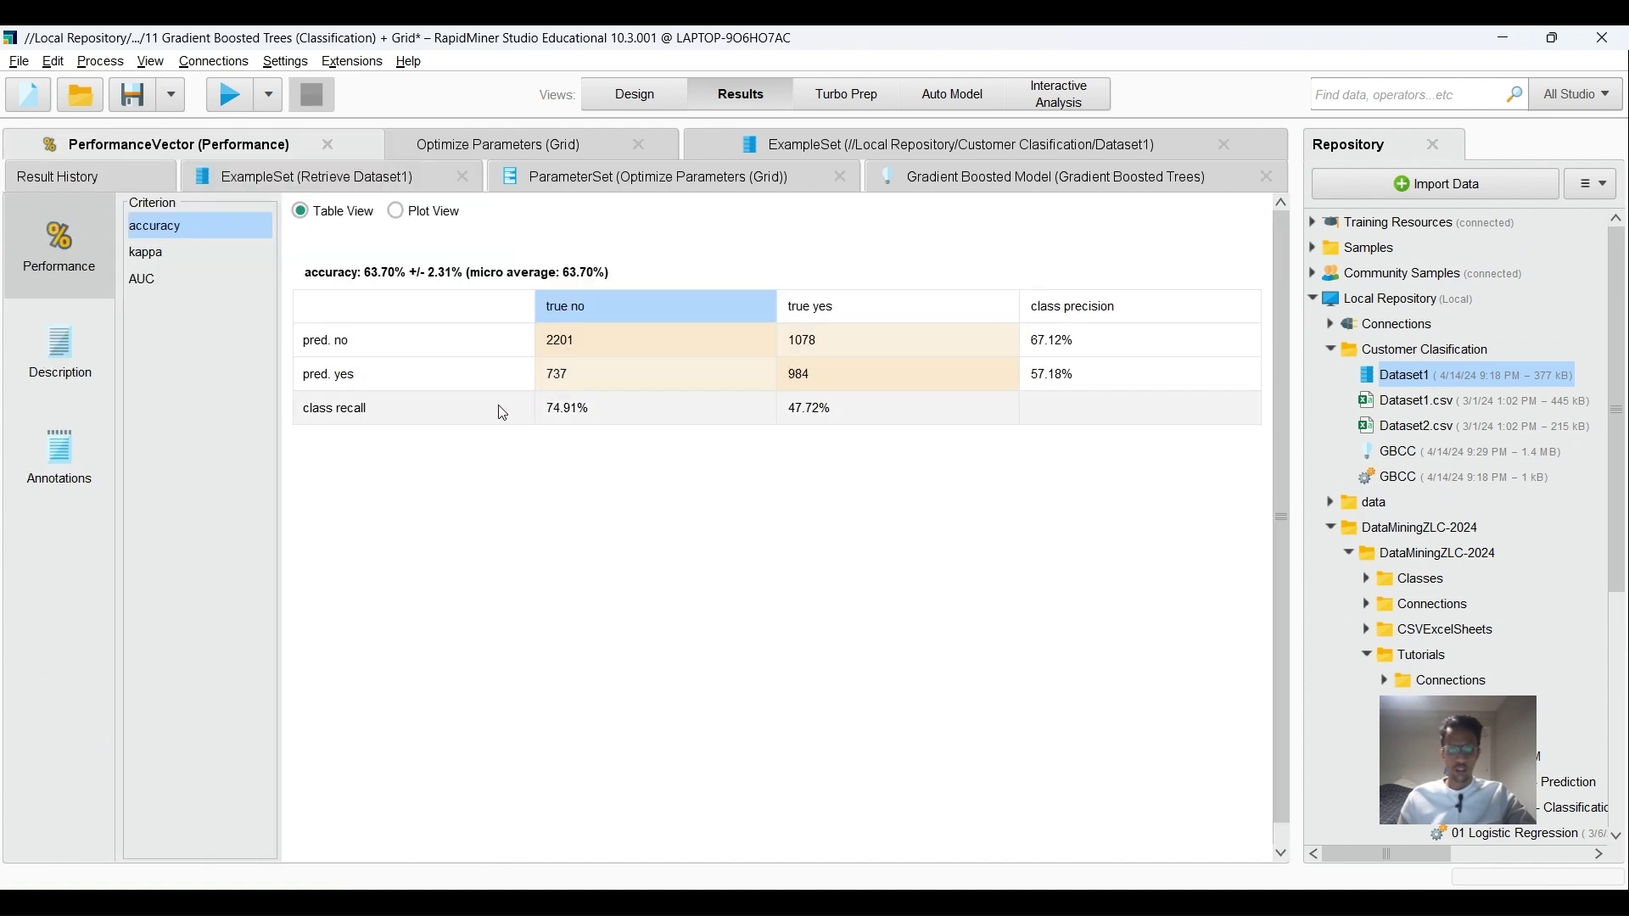
Review the confusion matrix counts: 2201 and 737 for true no, 984 and 1078 for true yes.
drag(364, 274, 371, 275)
click(604, 305)
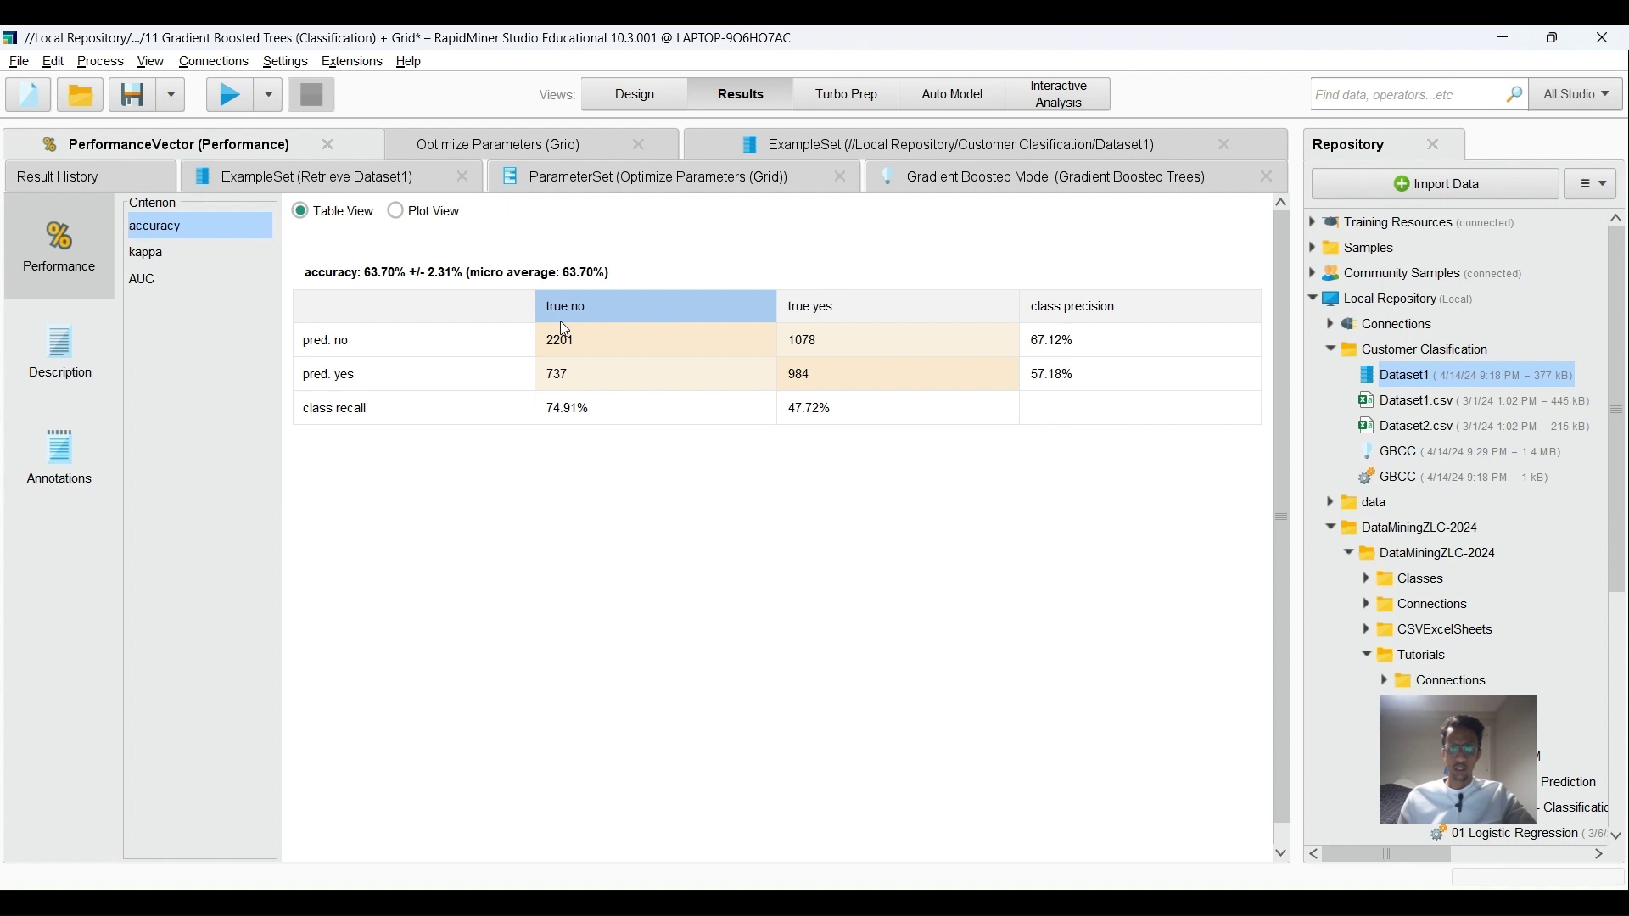
click(578, 345)
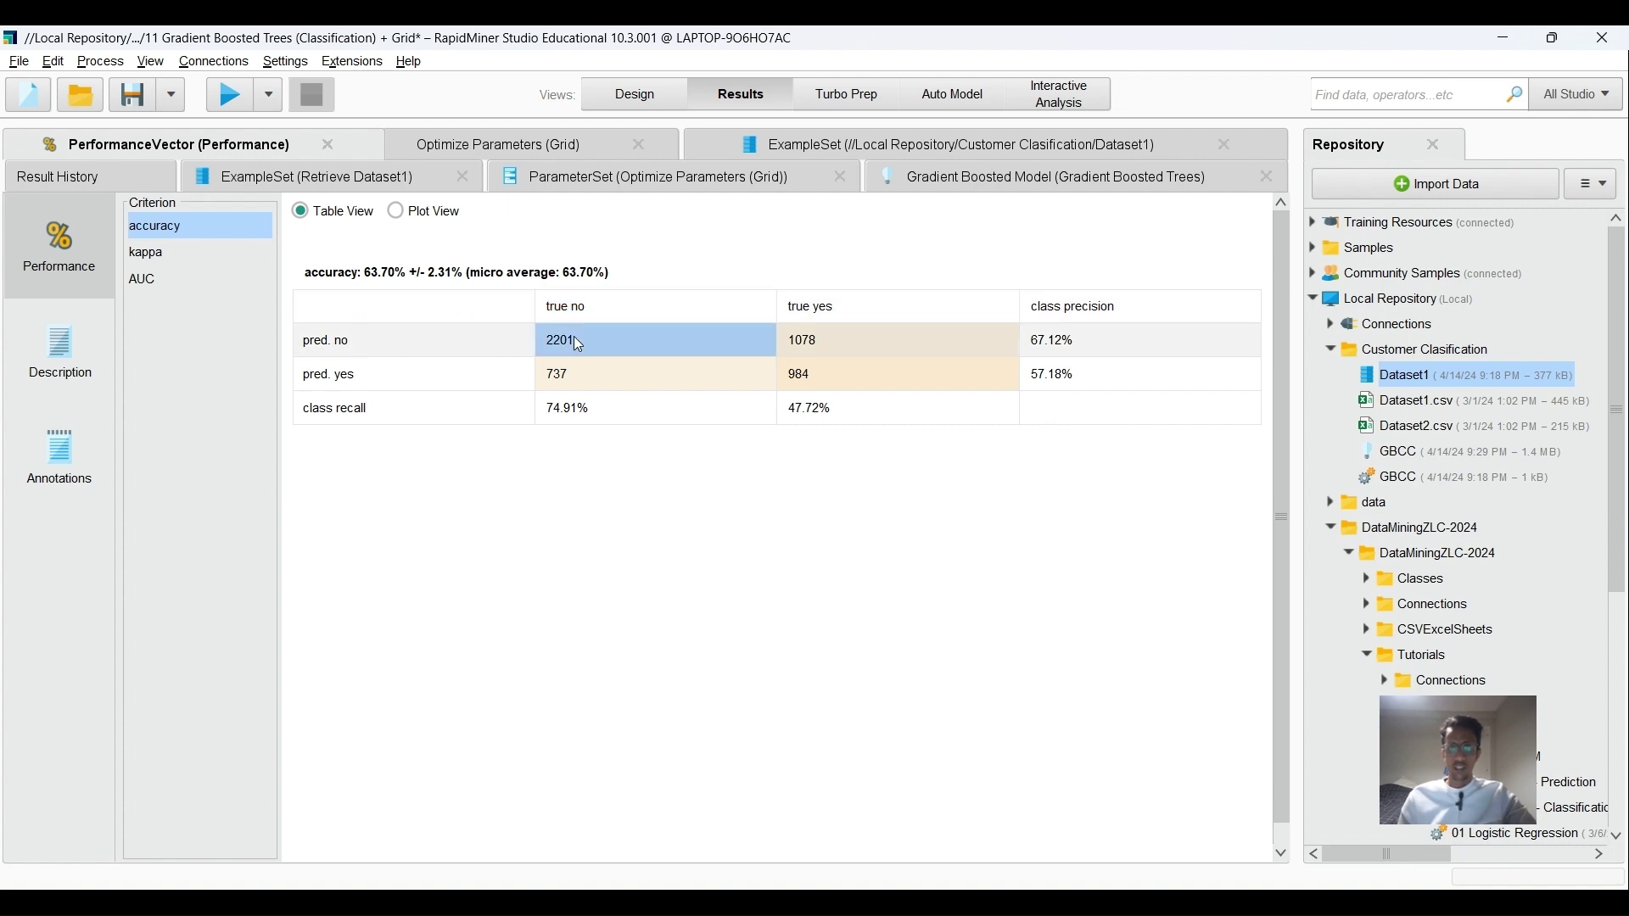
click(567, 380)
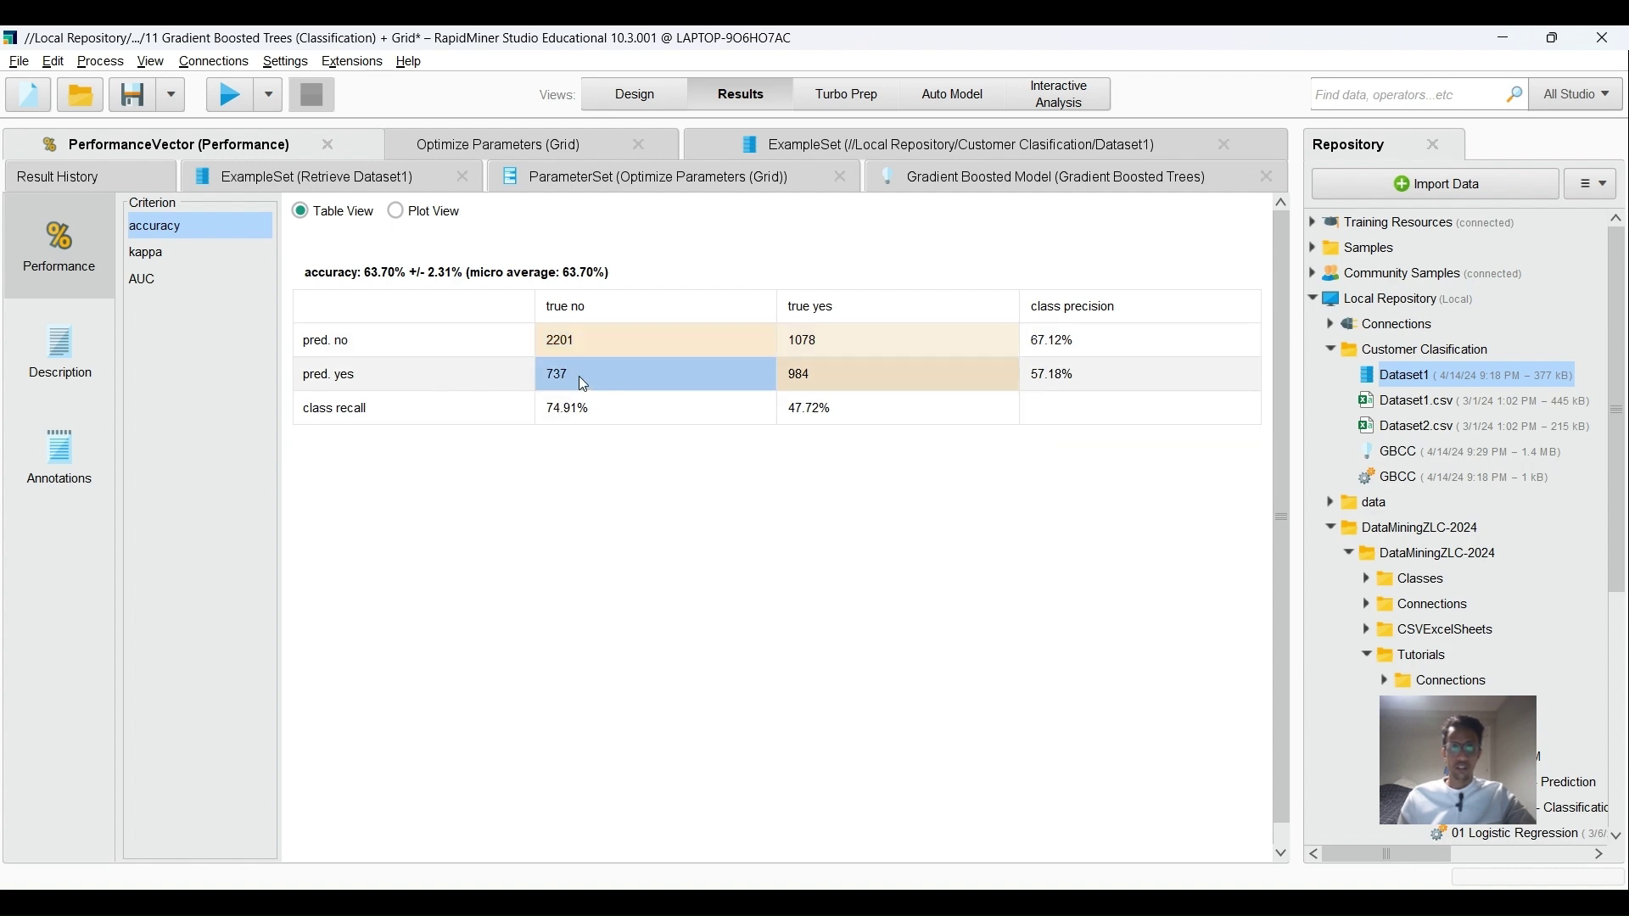
click(412, 377)
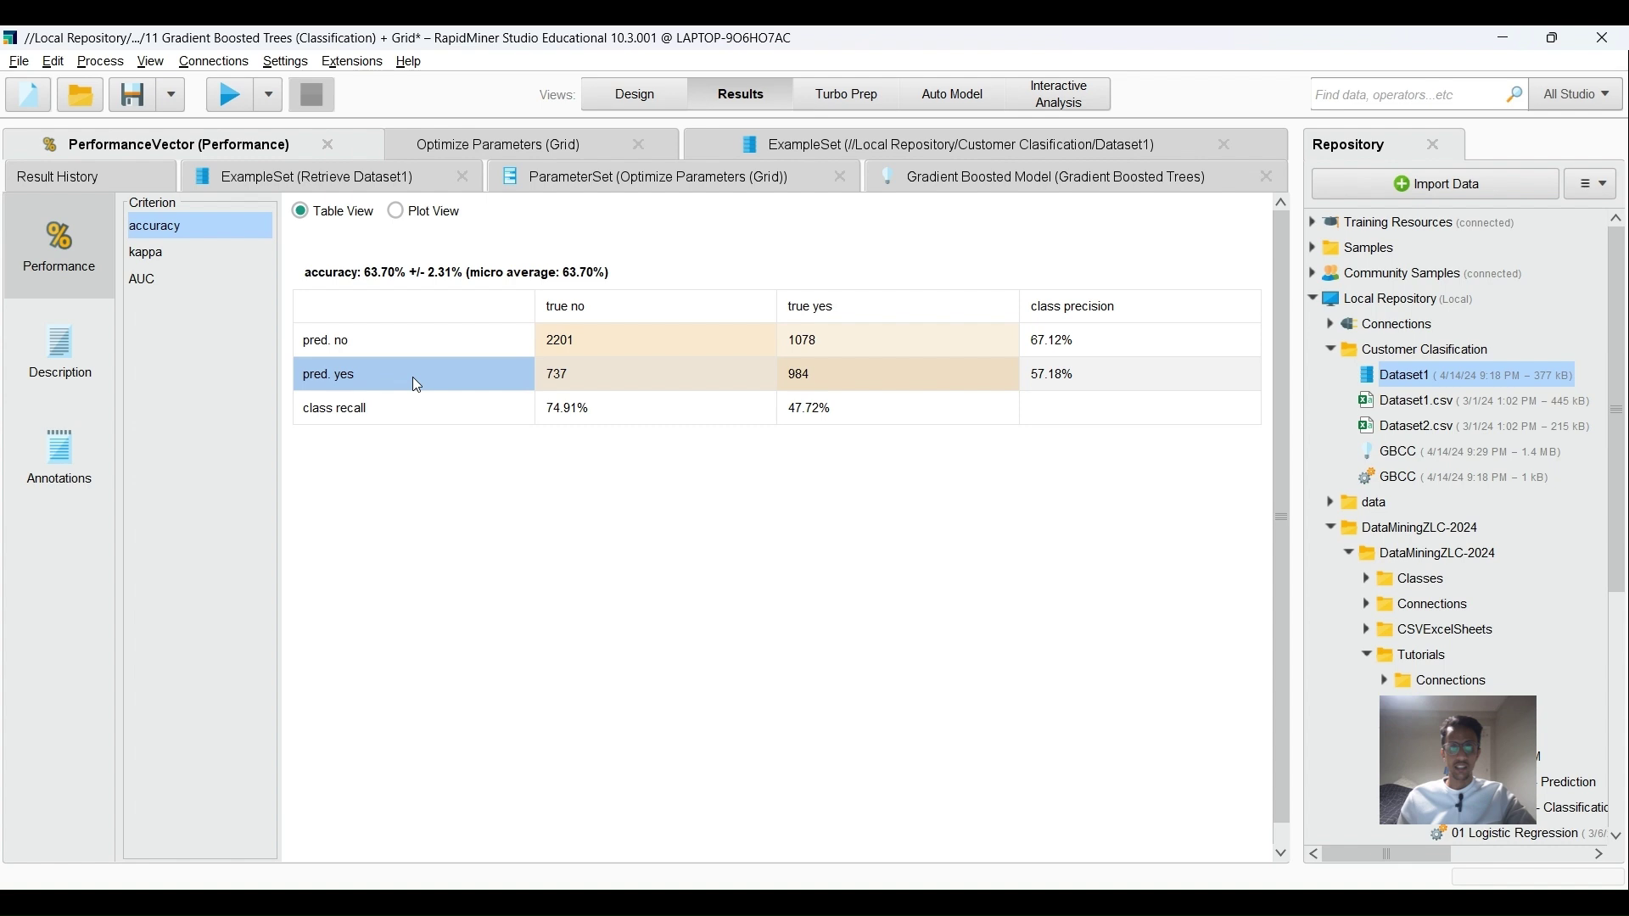
click(593, 307)
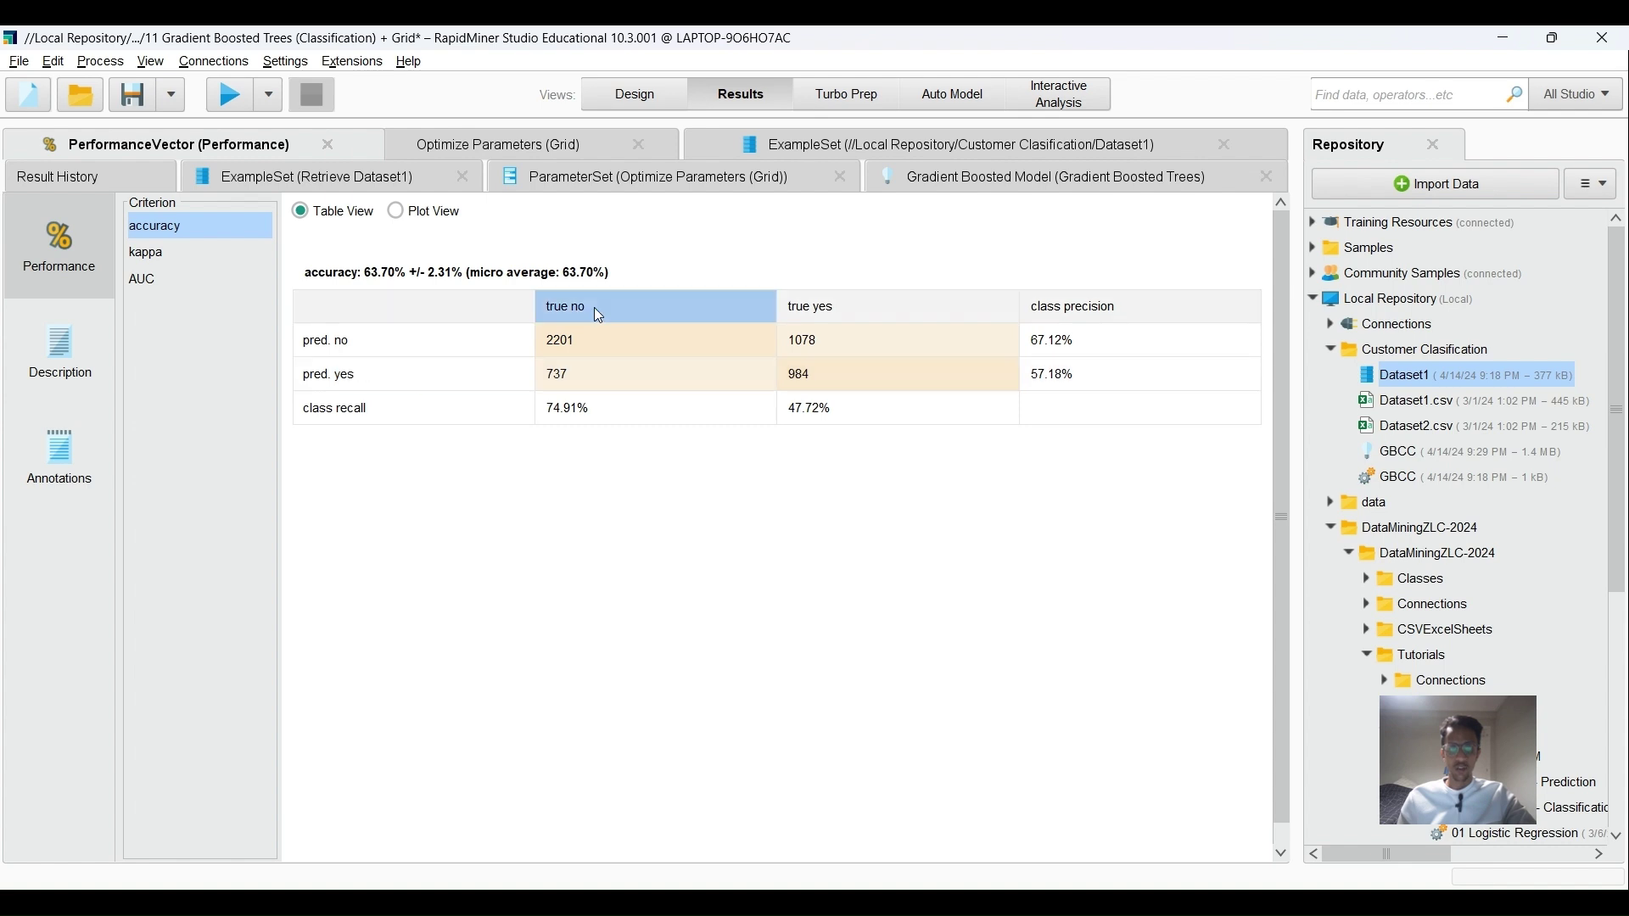
click(842, 307)
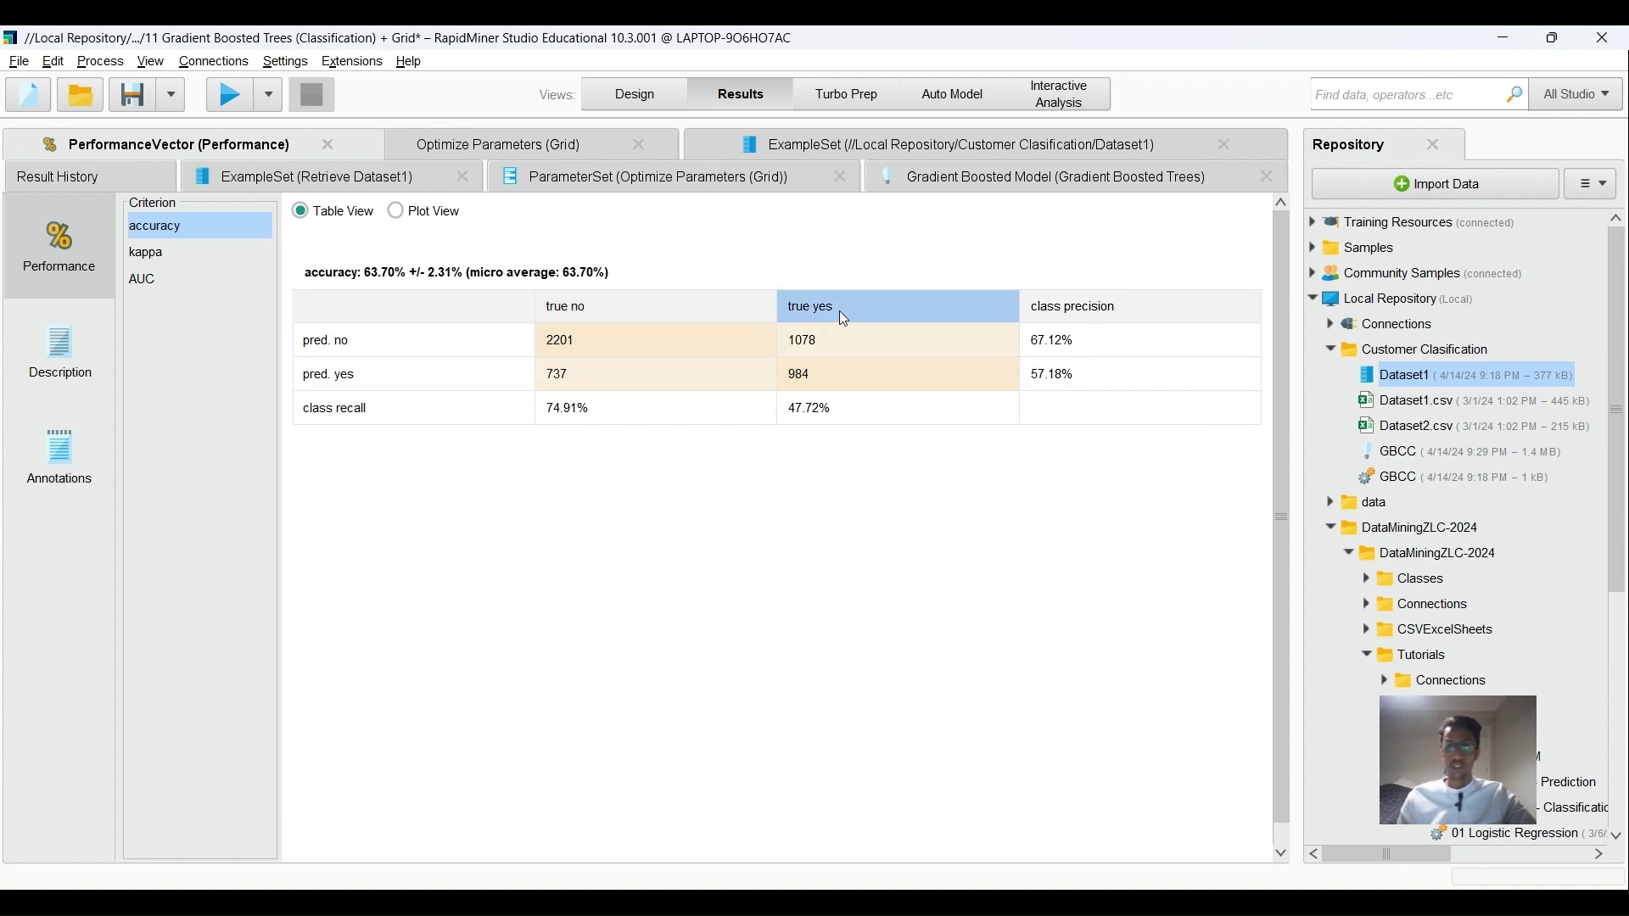
click(849, 379)
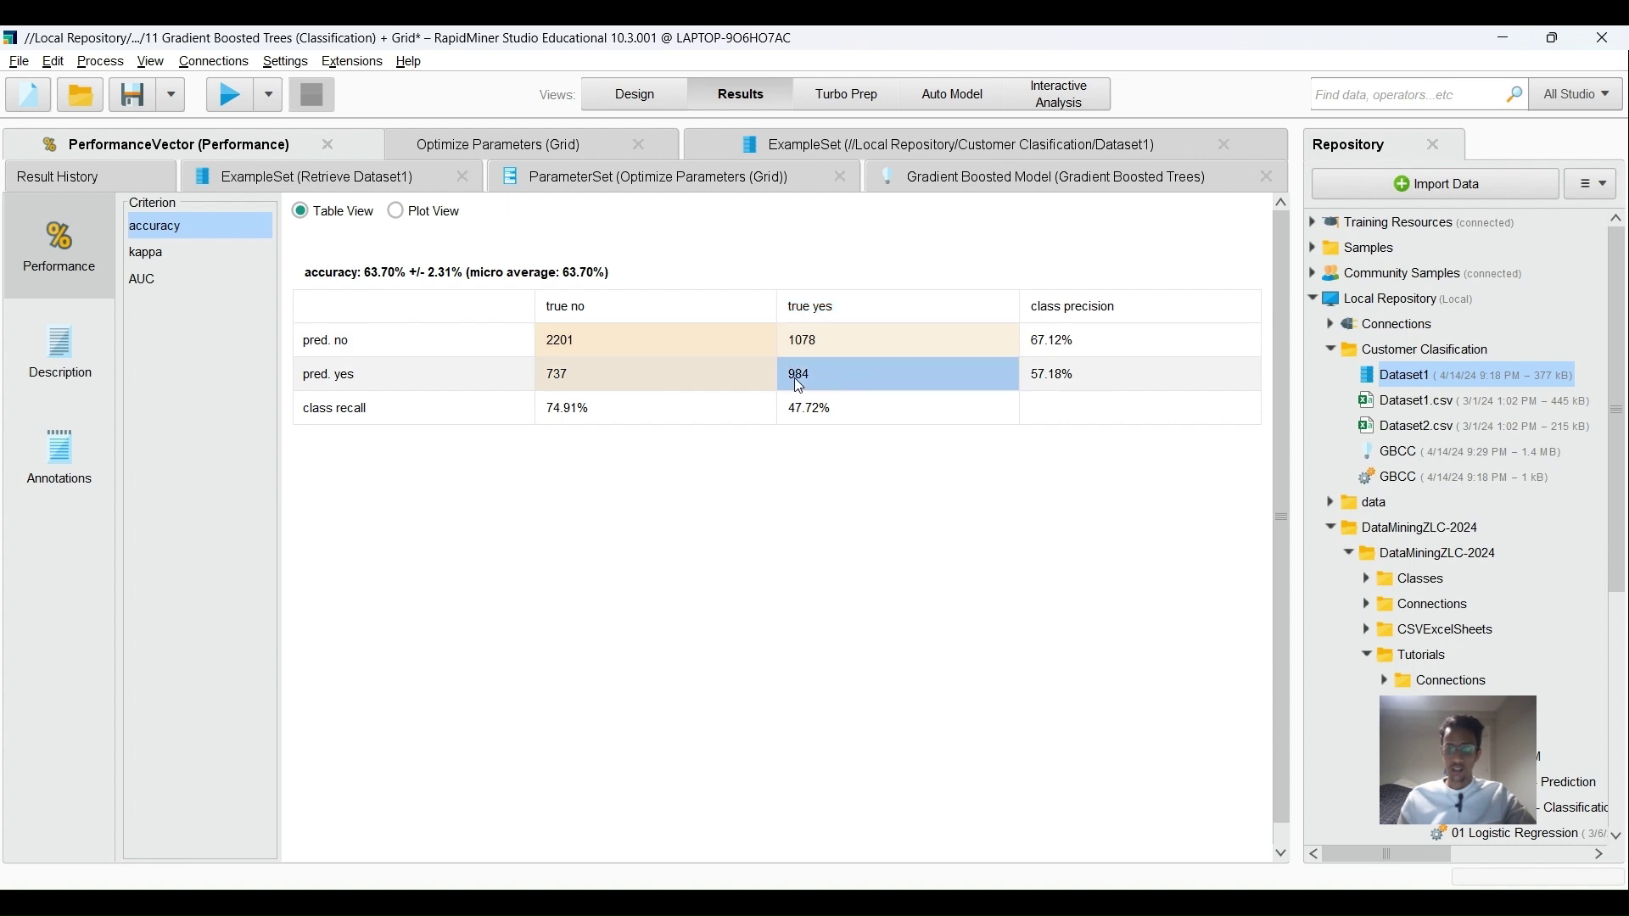
click(822, 339)
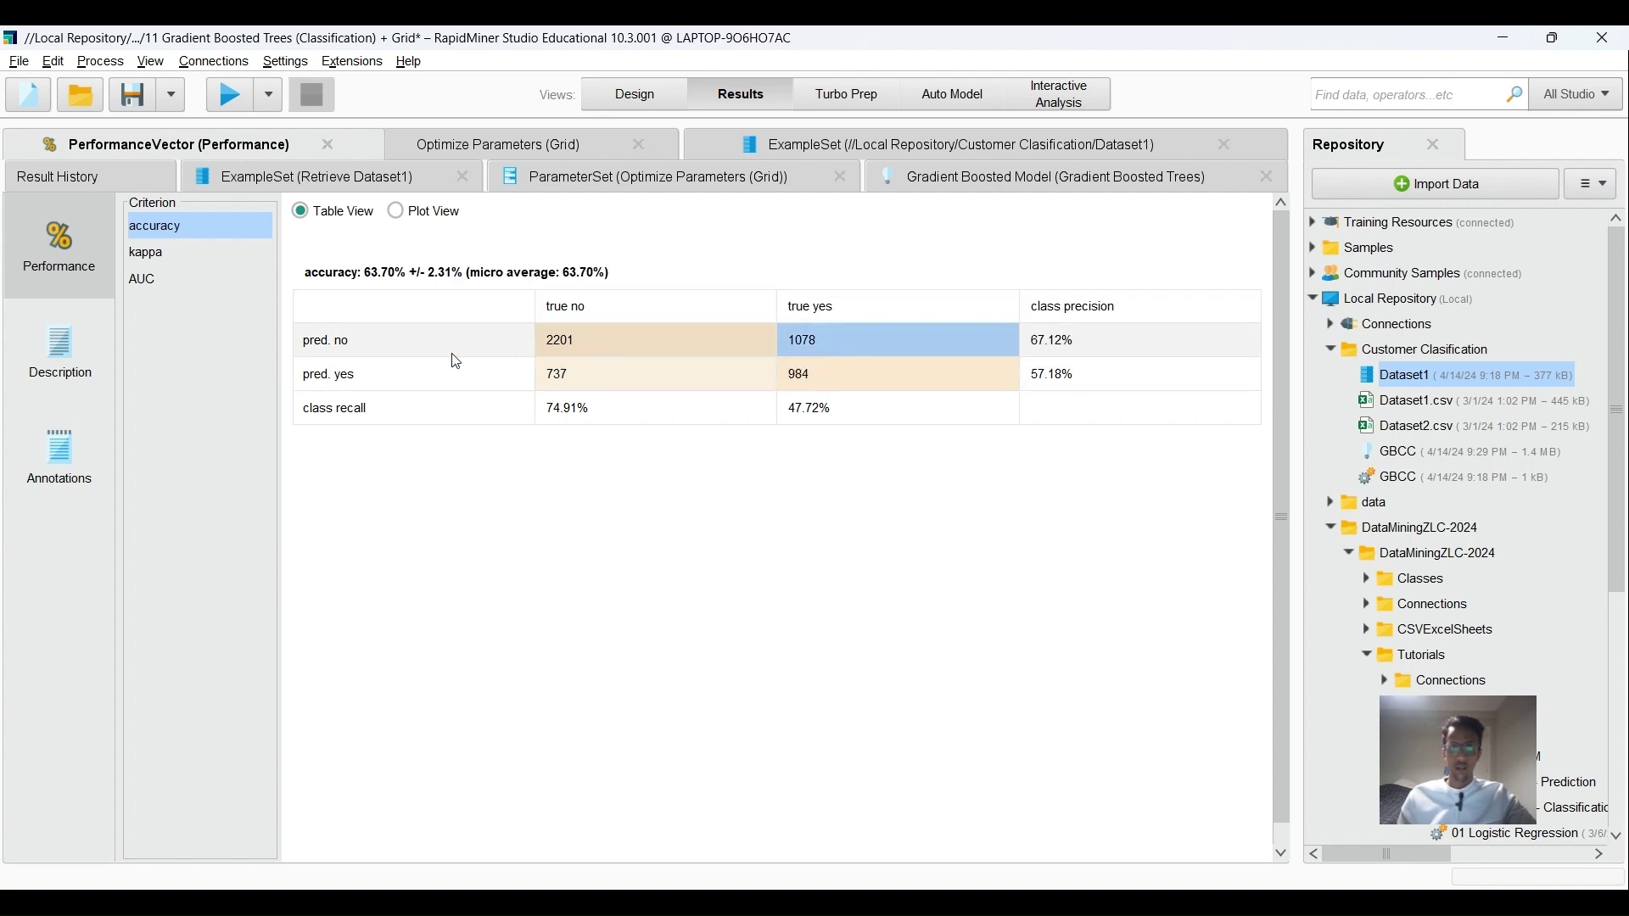
click(383, 341)
Note class recalls of 74.91% for no and 47.72% for yes, then return to Design view.
click(852, 297)
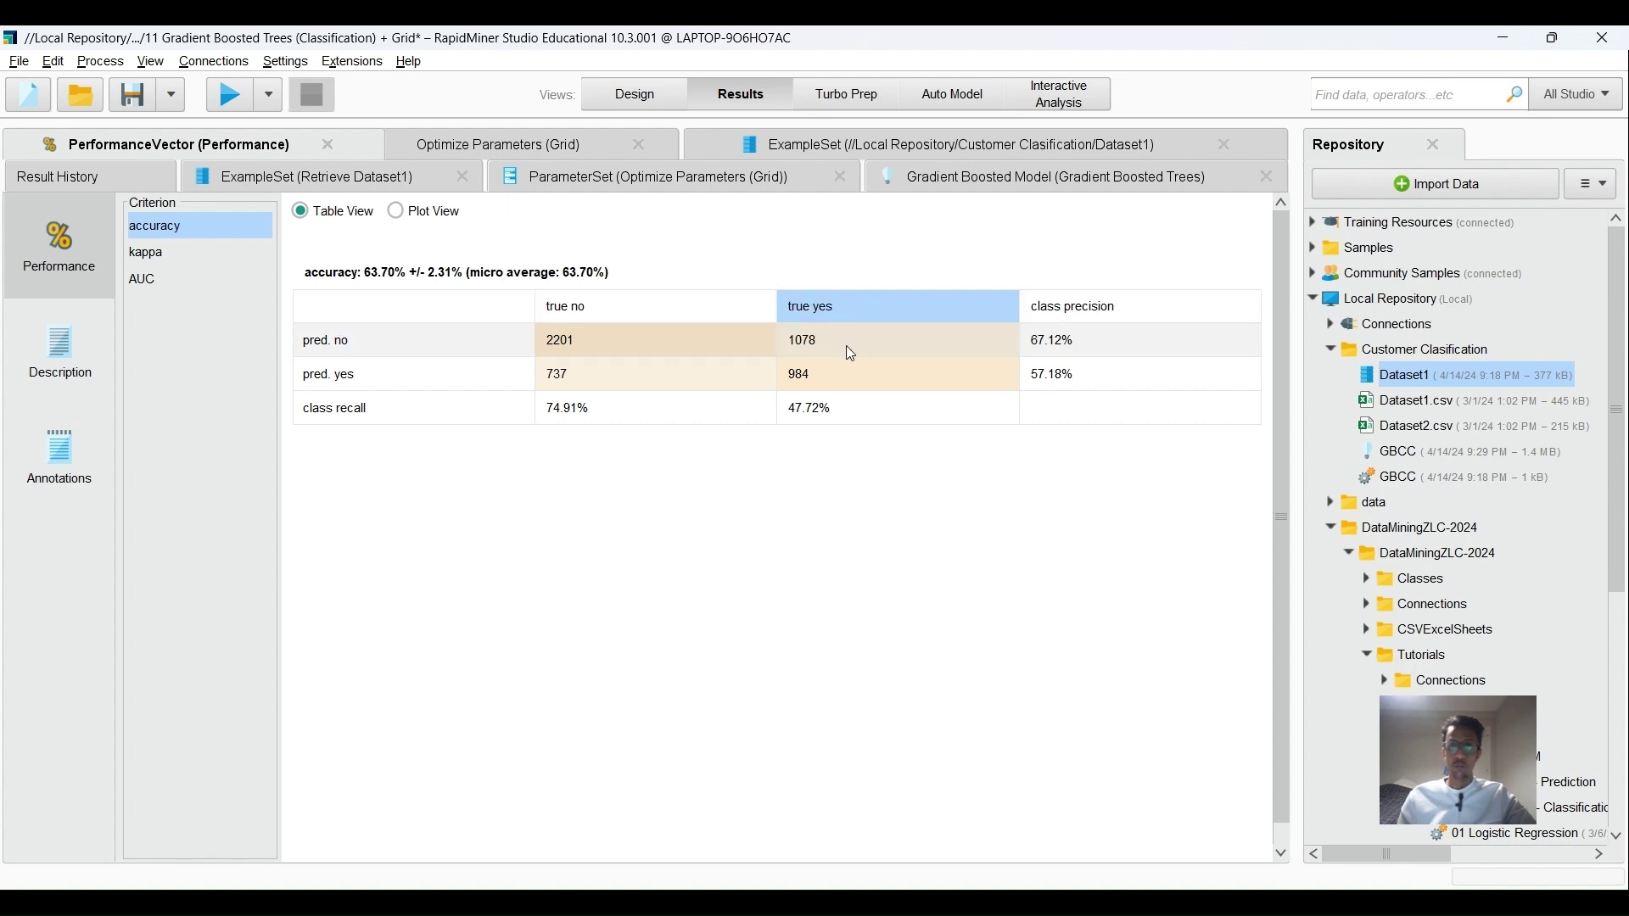
click(619, 306)
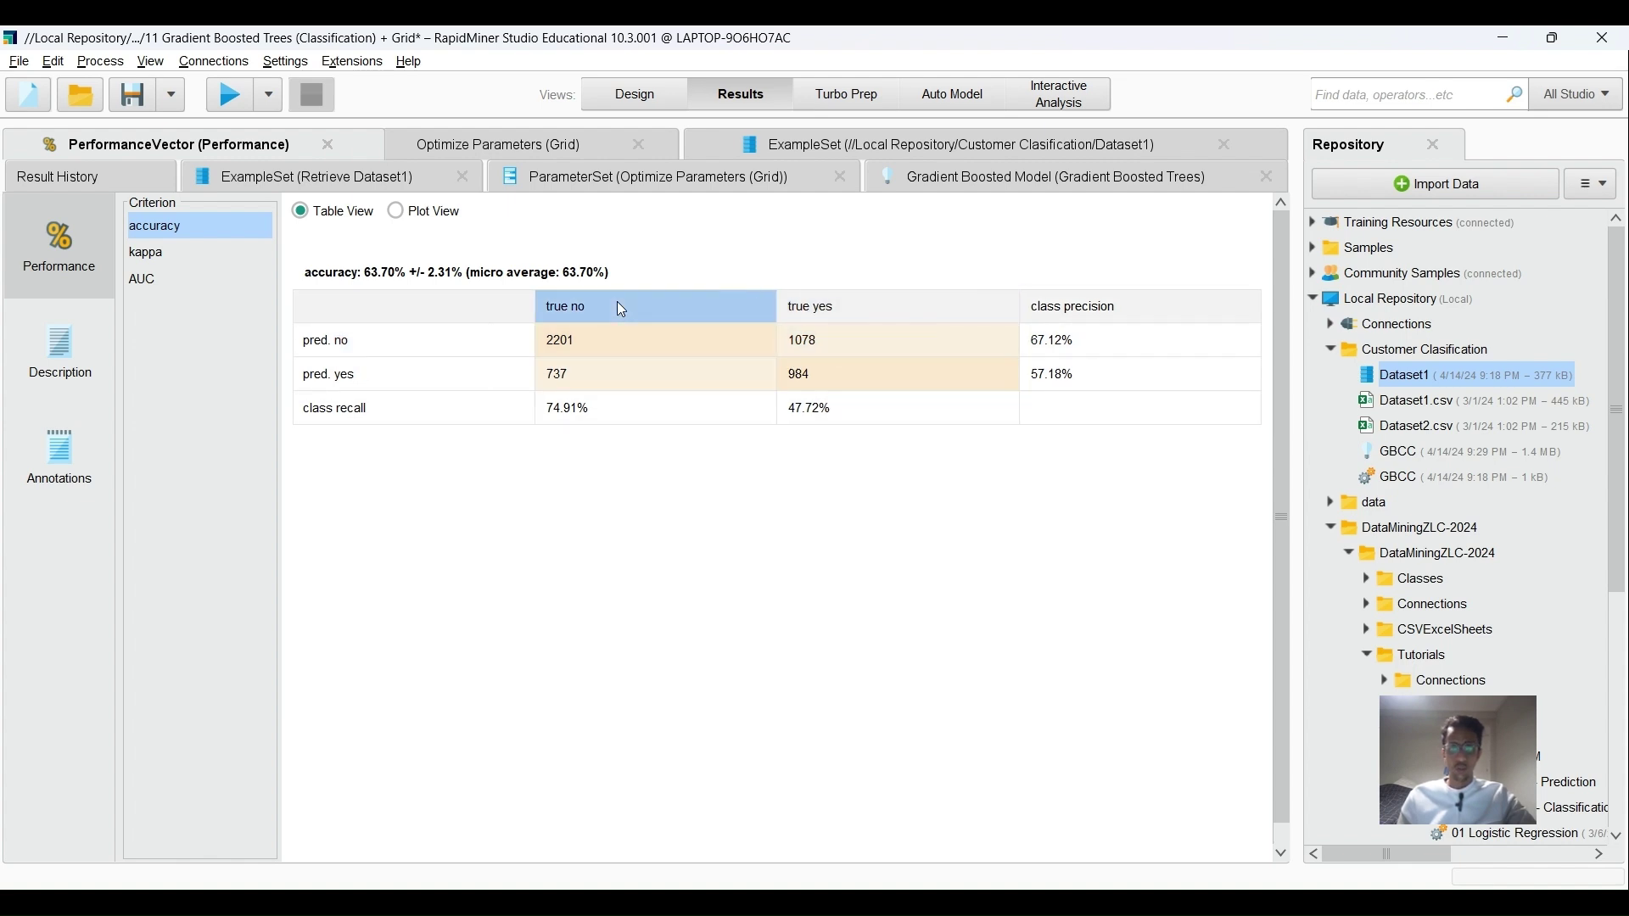
click(581, 417)
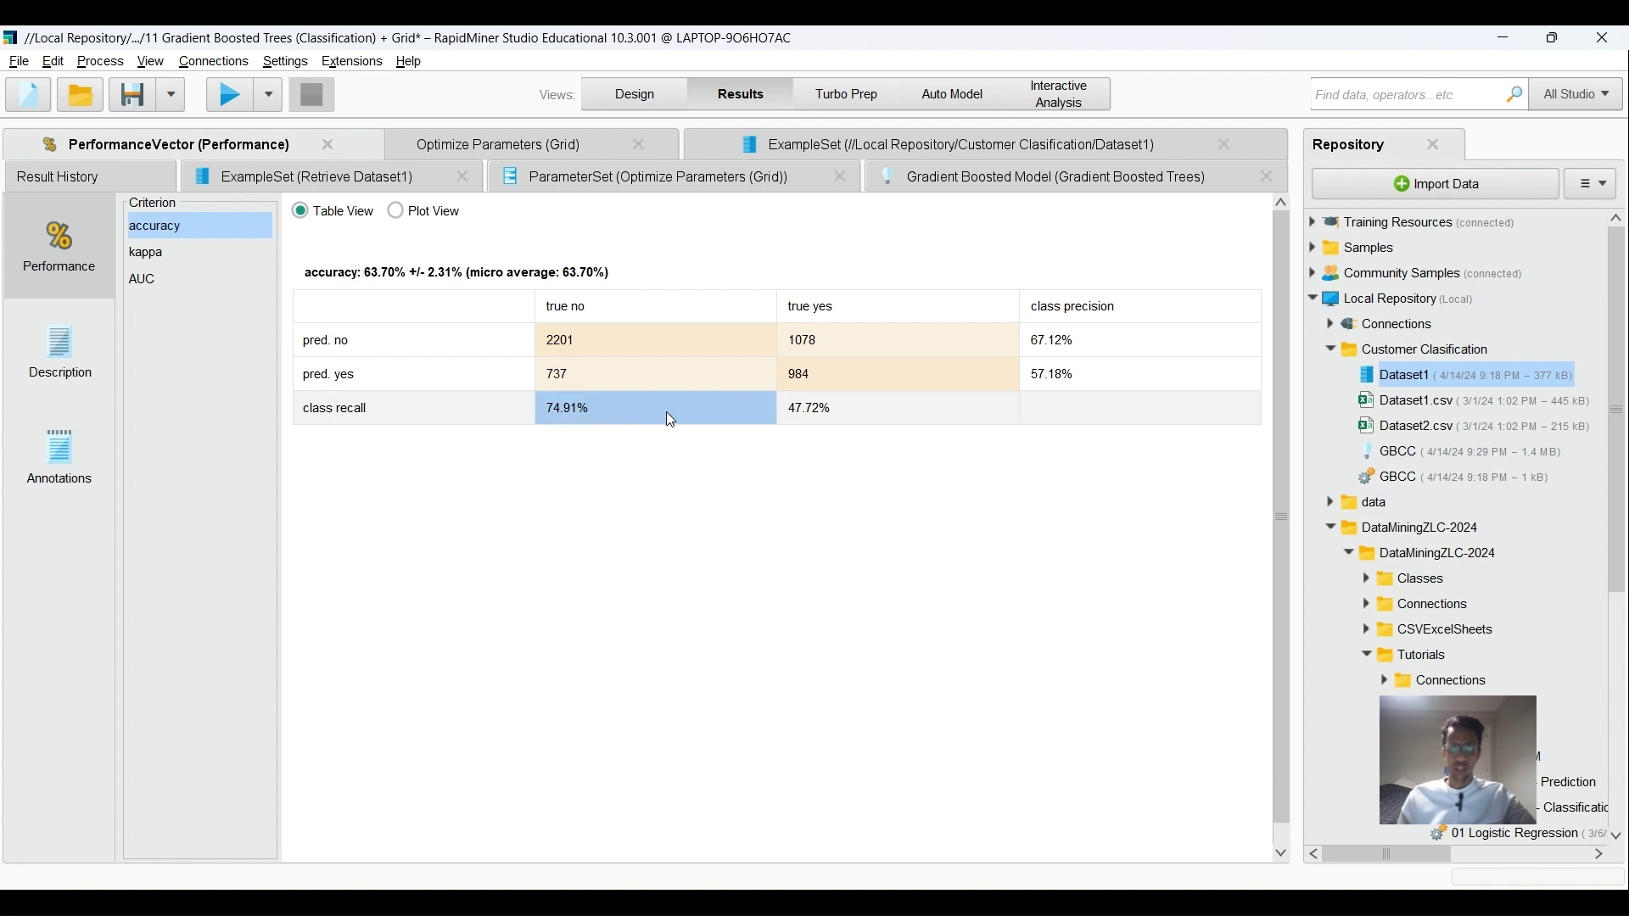
click(822, 309)
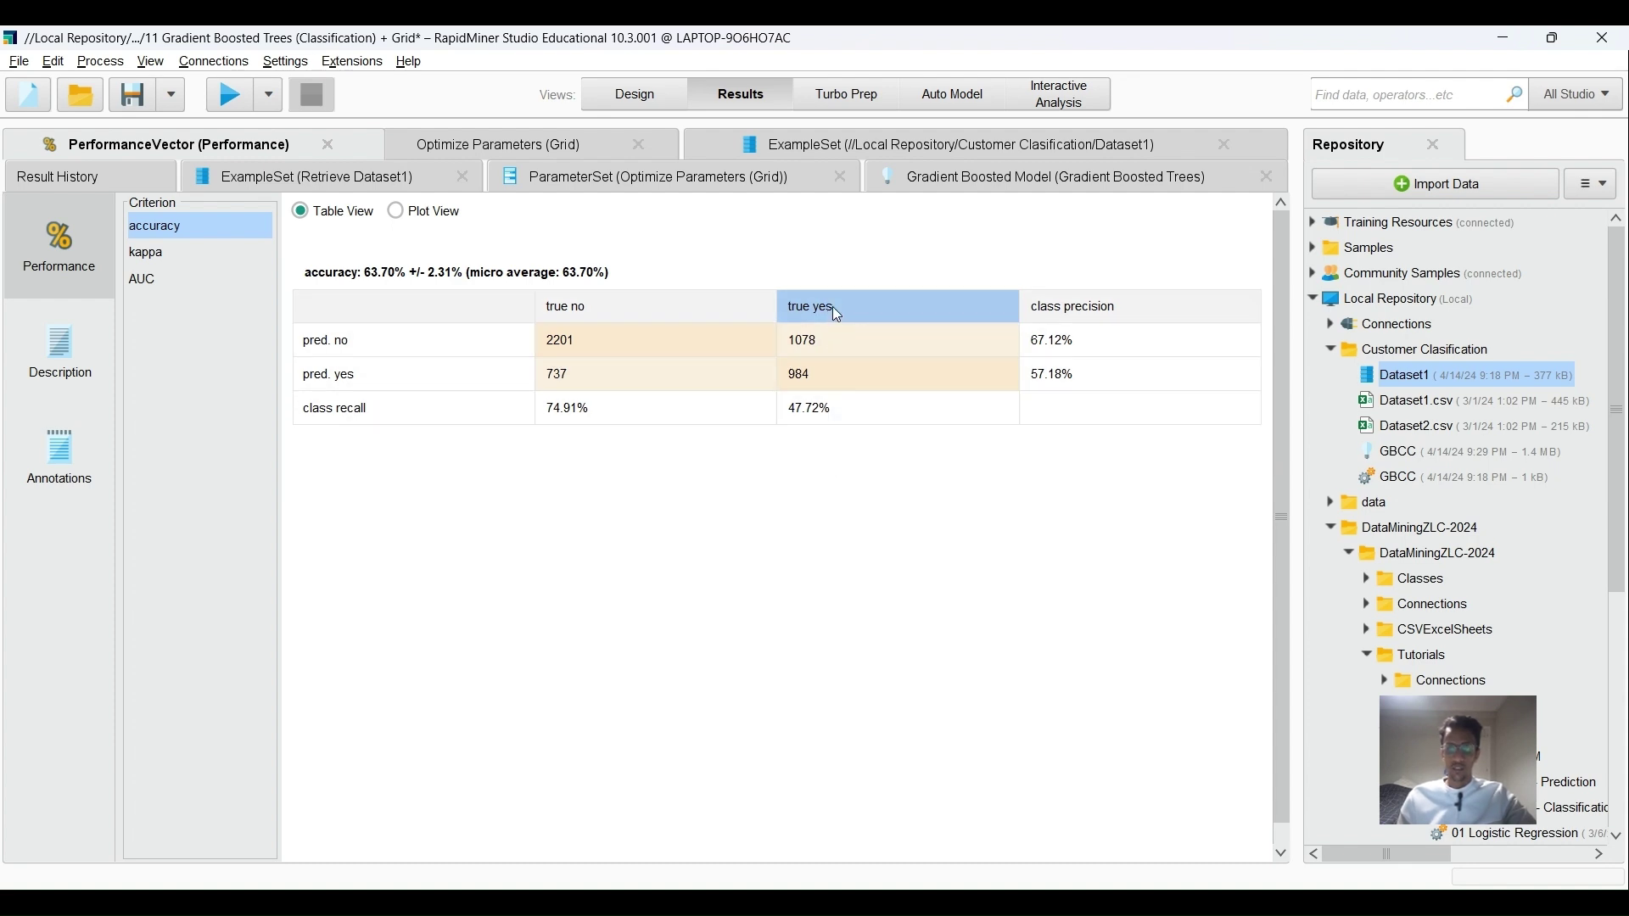
click(833, 417)
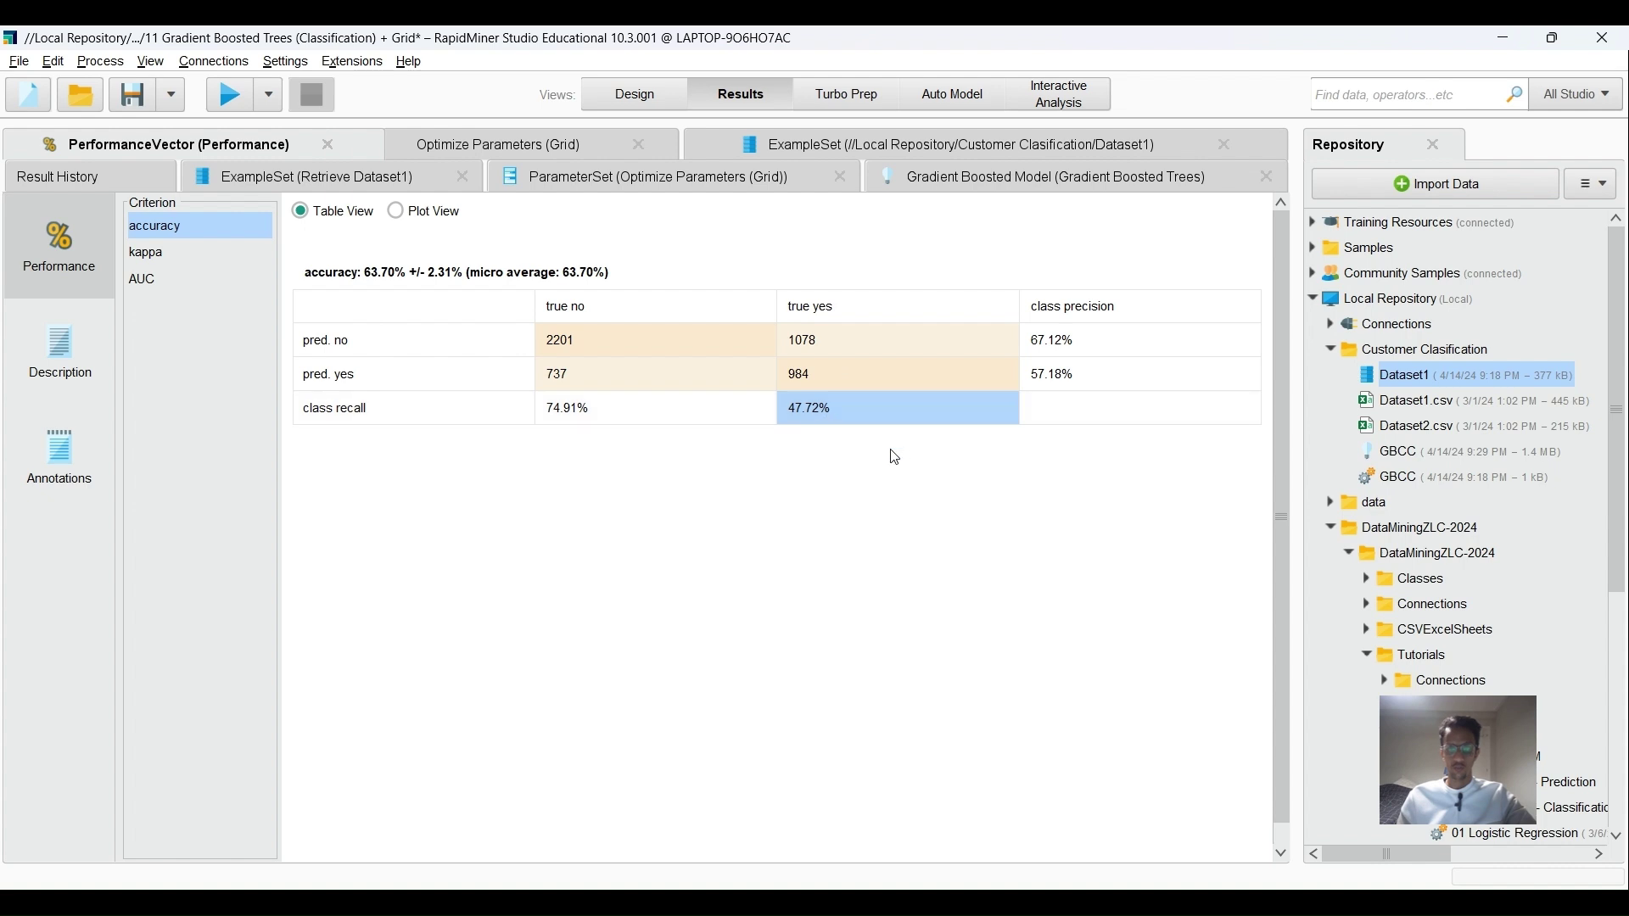
click(638, 95)
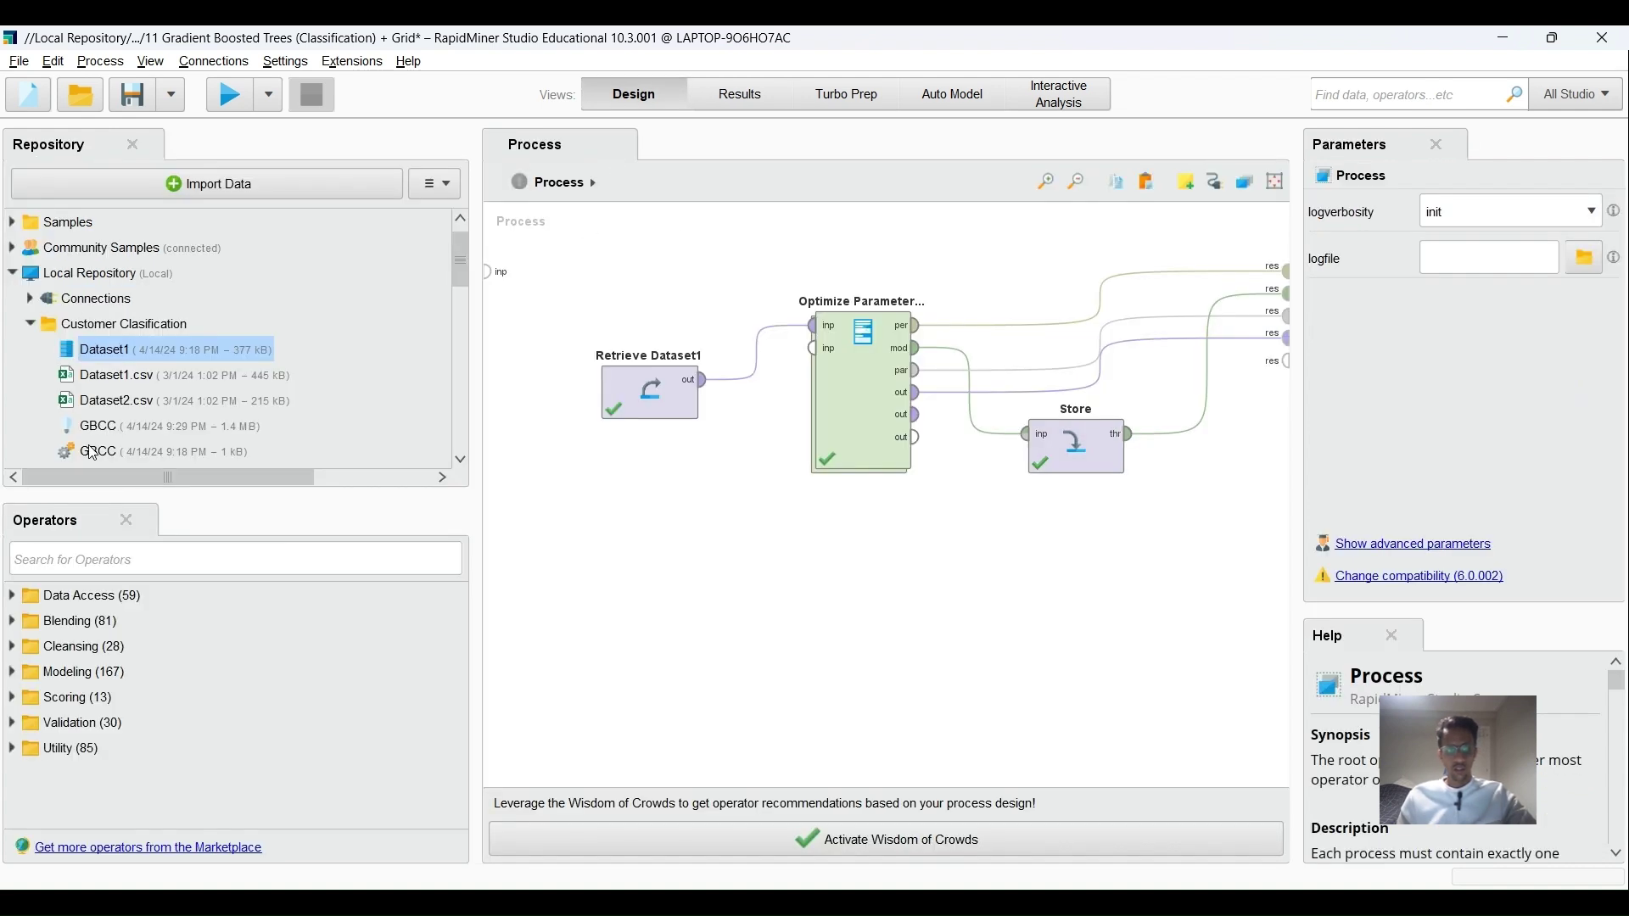
Select the stored GBCC model in the repository and review the Store operator's settings.
click(112, 434)
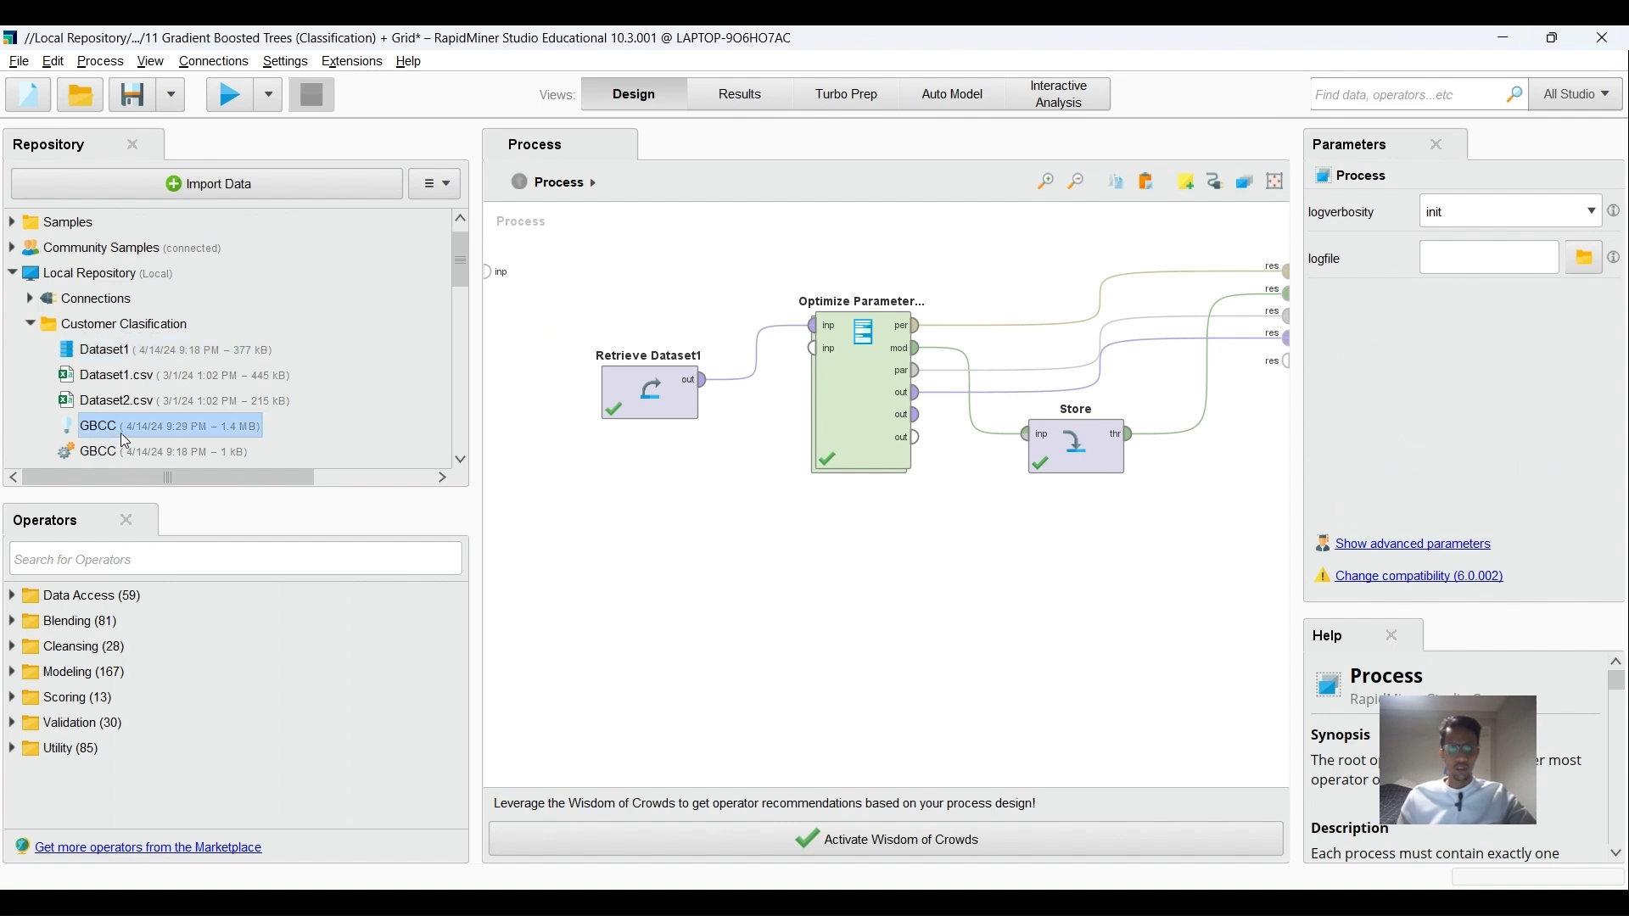
click(1083, 480)
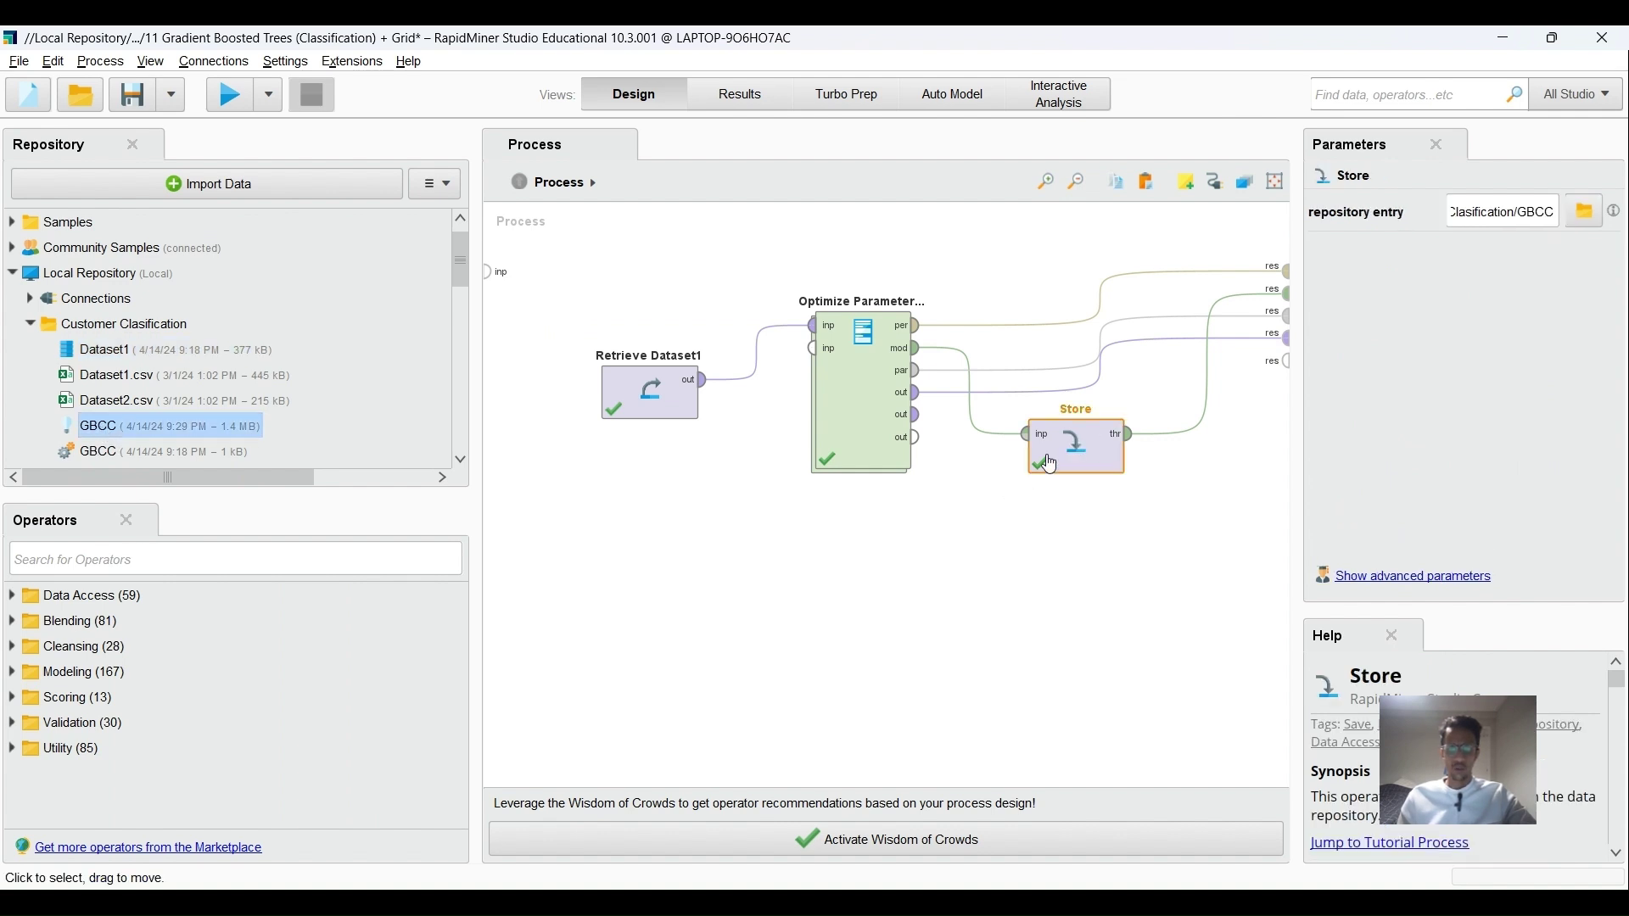
drag(336, 616, 190, 447)
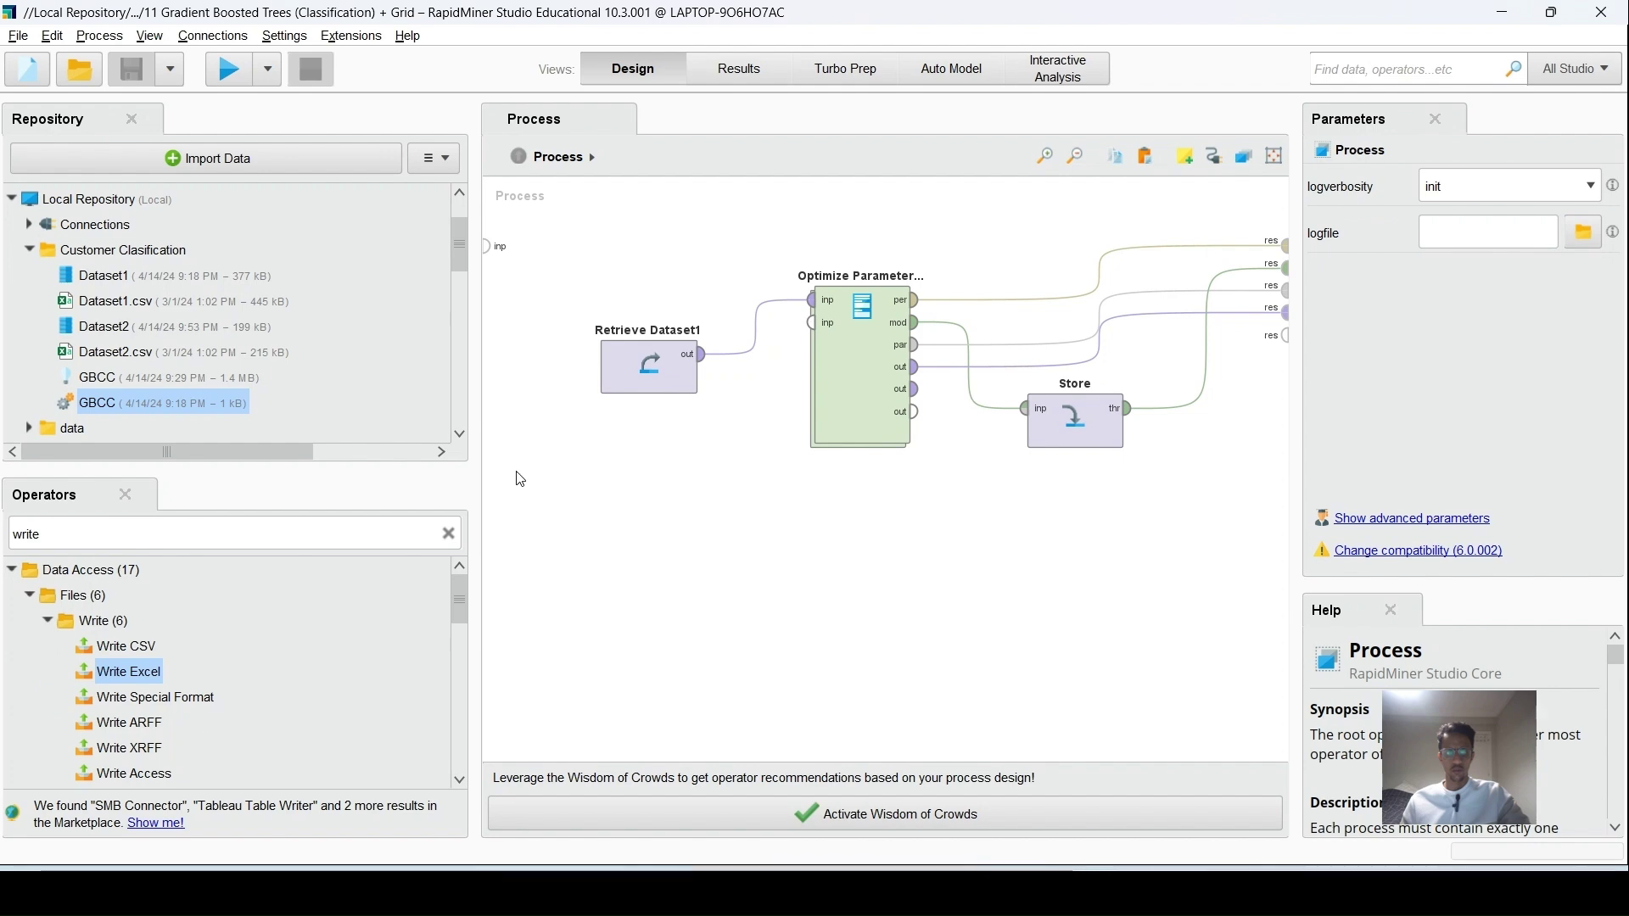
Start a blank process with Retrieve GBCC placed above Retrieve Dataset2.
click(27, 69)
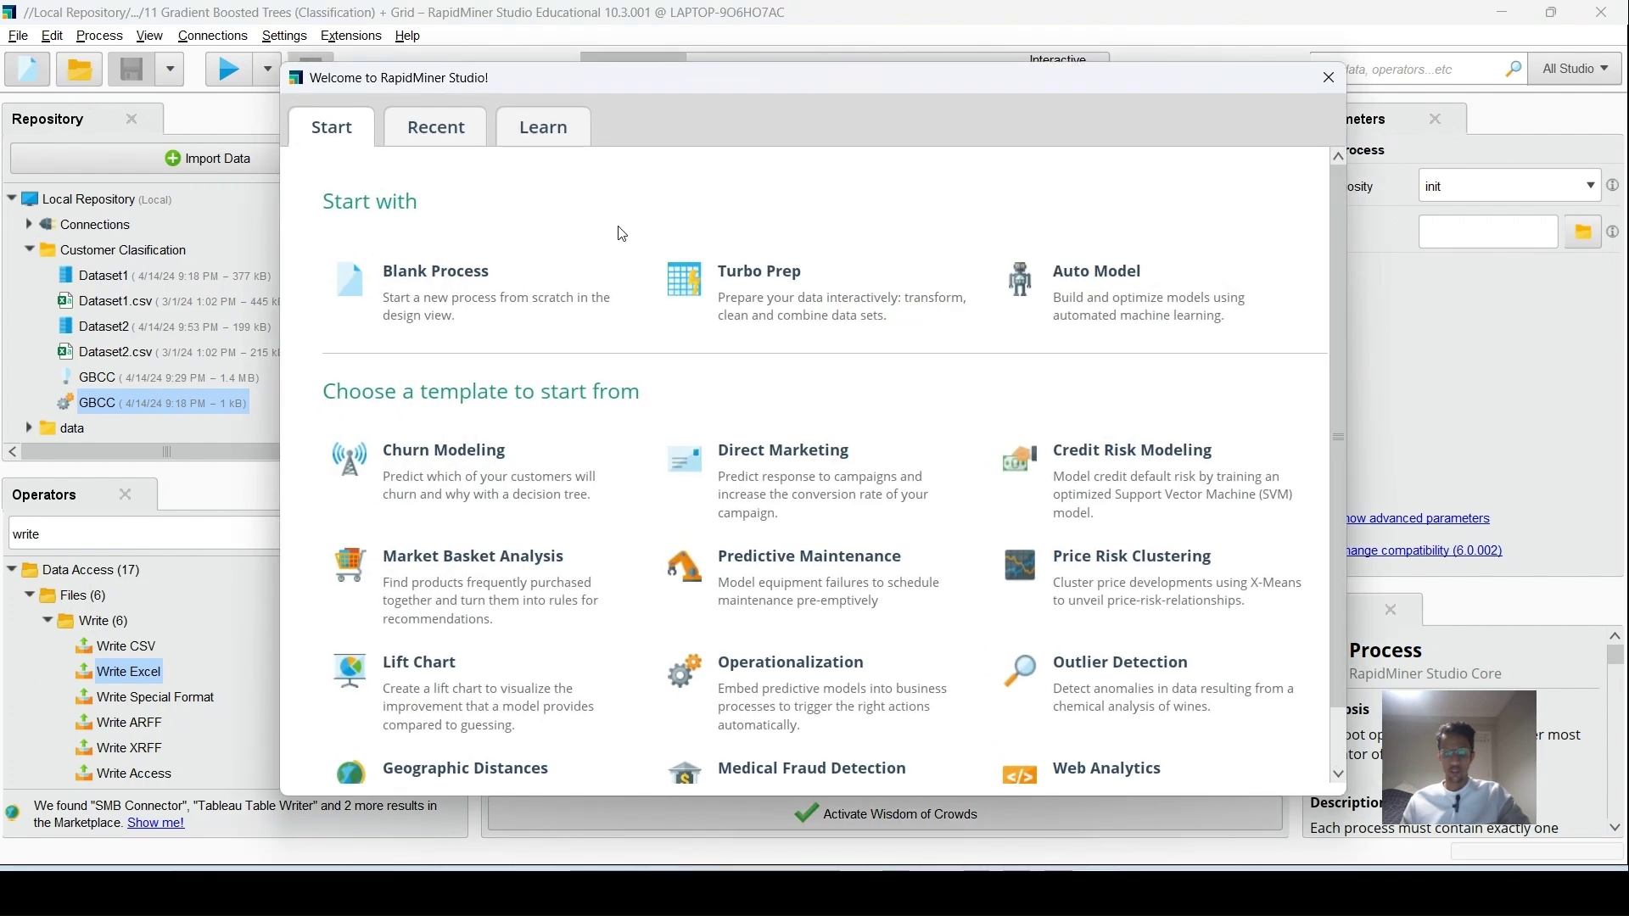
click(513, 293)
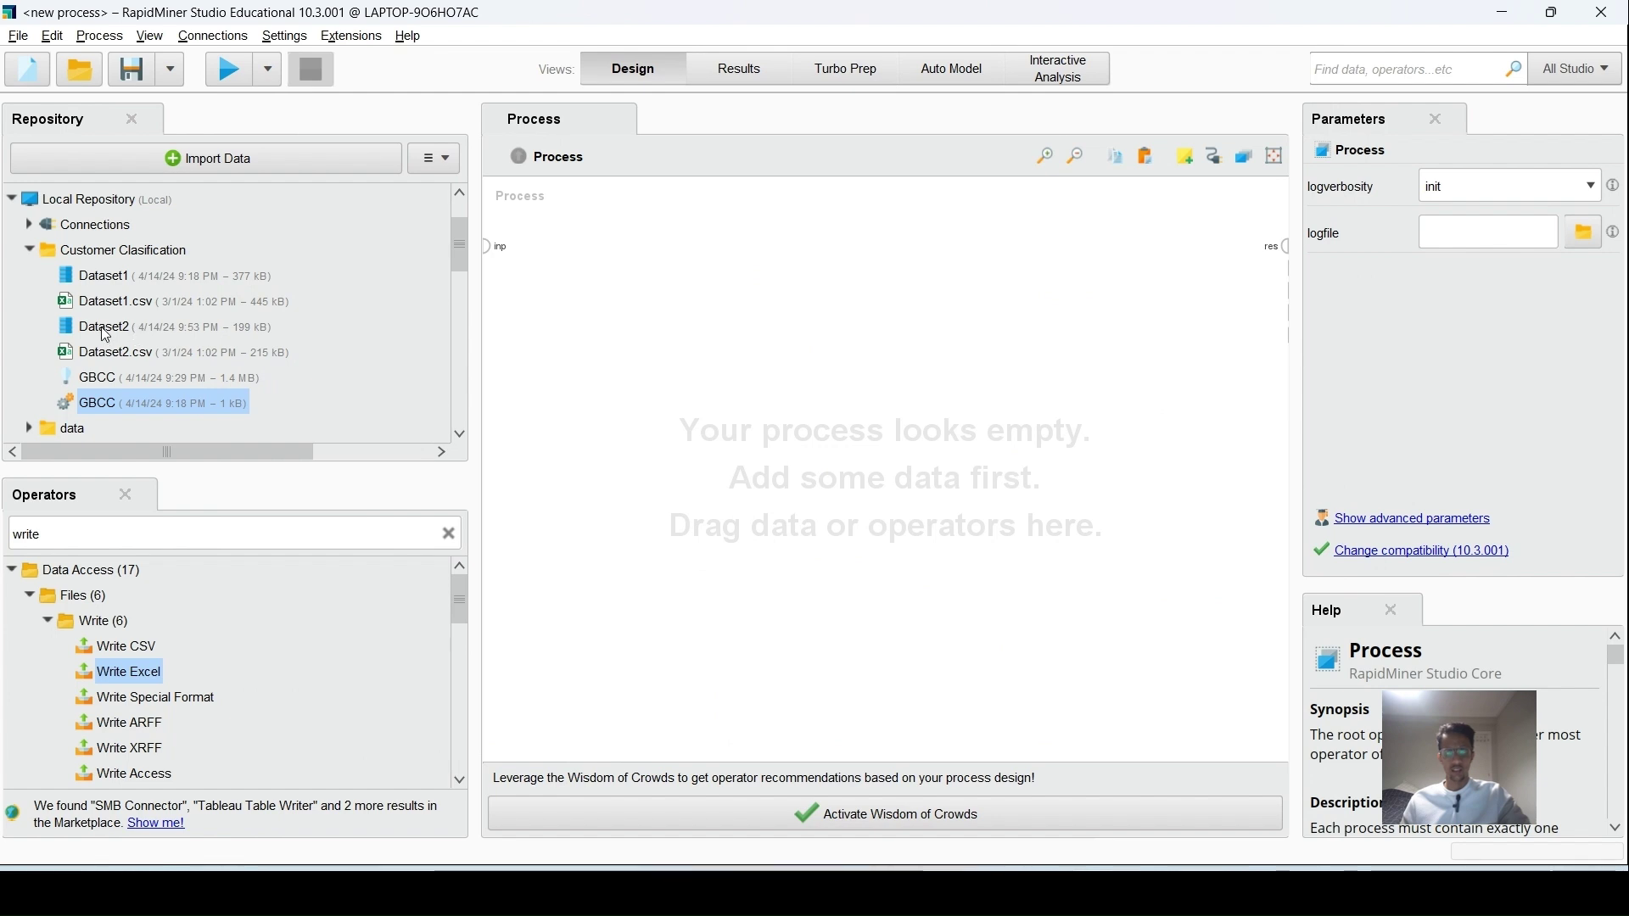
drag(106, 333, 702, 405)
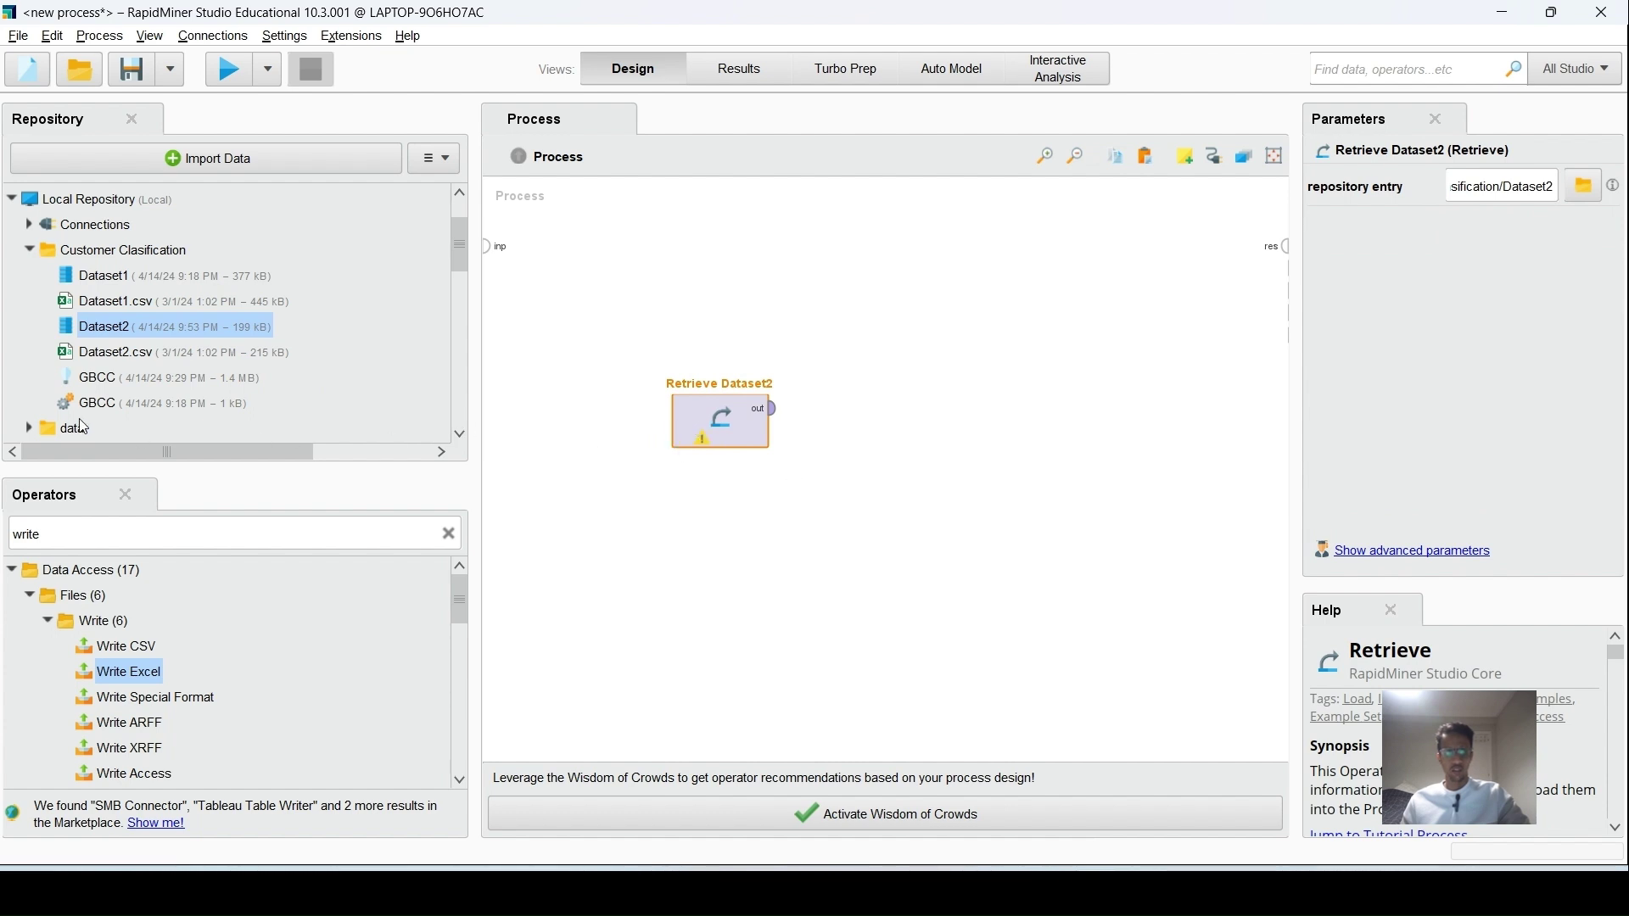
drag(98, 386, 934, 370)
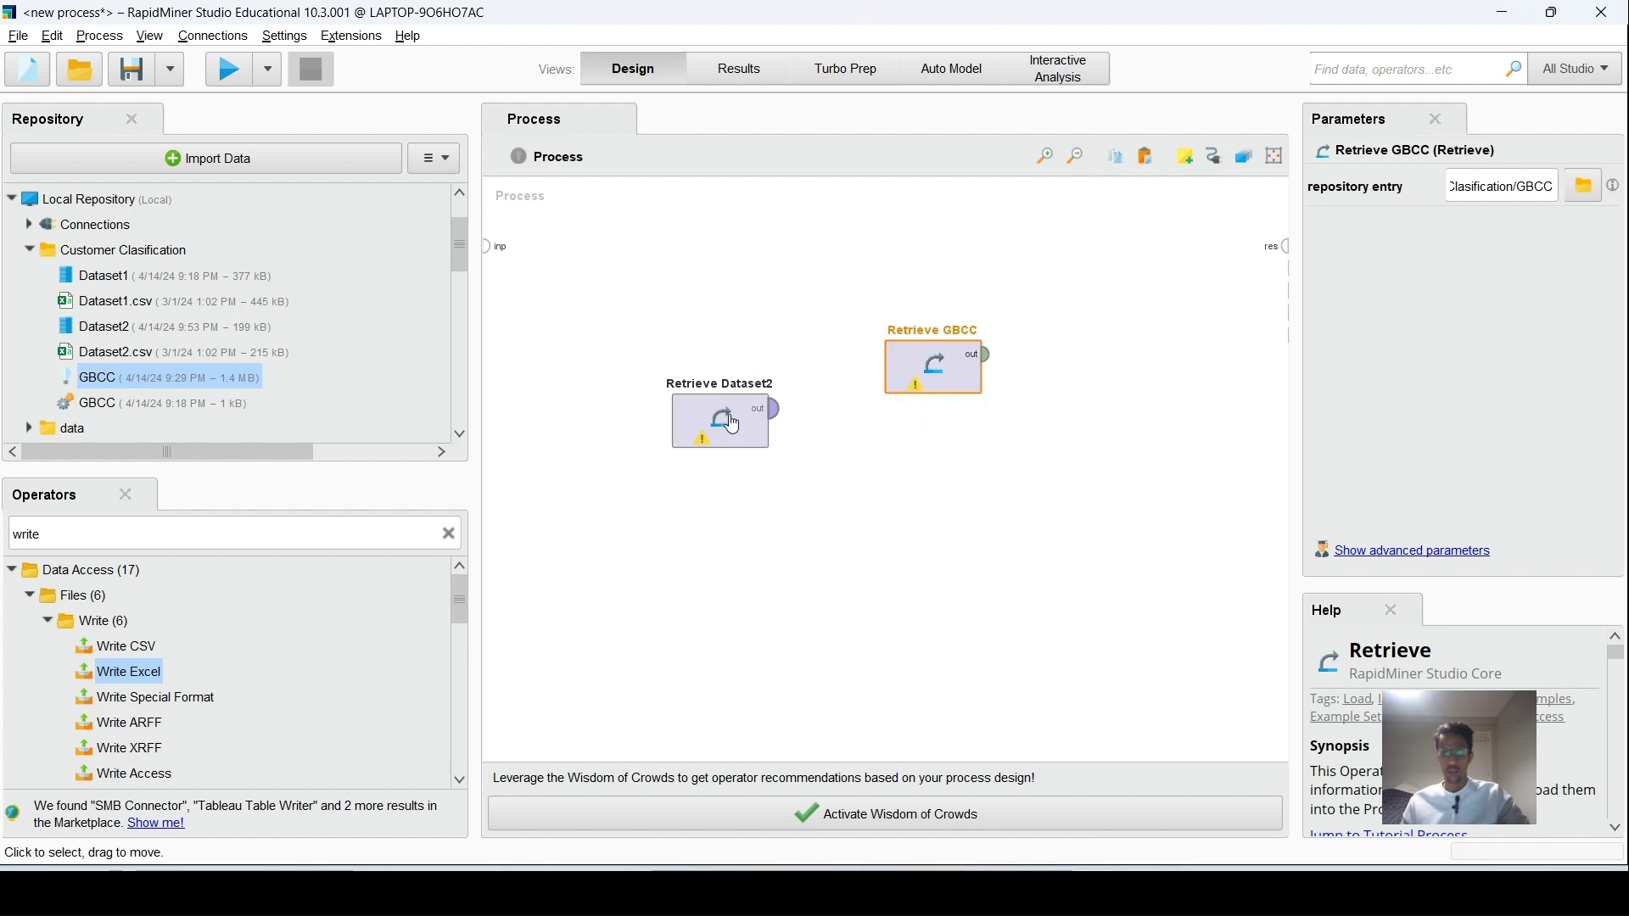
click(716, 449)
mouse_move(713, 450)
mouse_down()
mouse_move(639, 500)
mouse_move(713, 397)
mouse_move(704, 480)
mouse_up()
drag(933, 373, 721, 373)
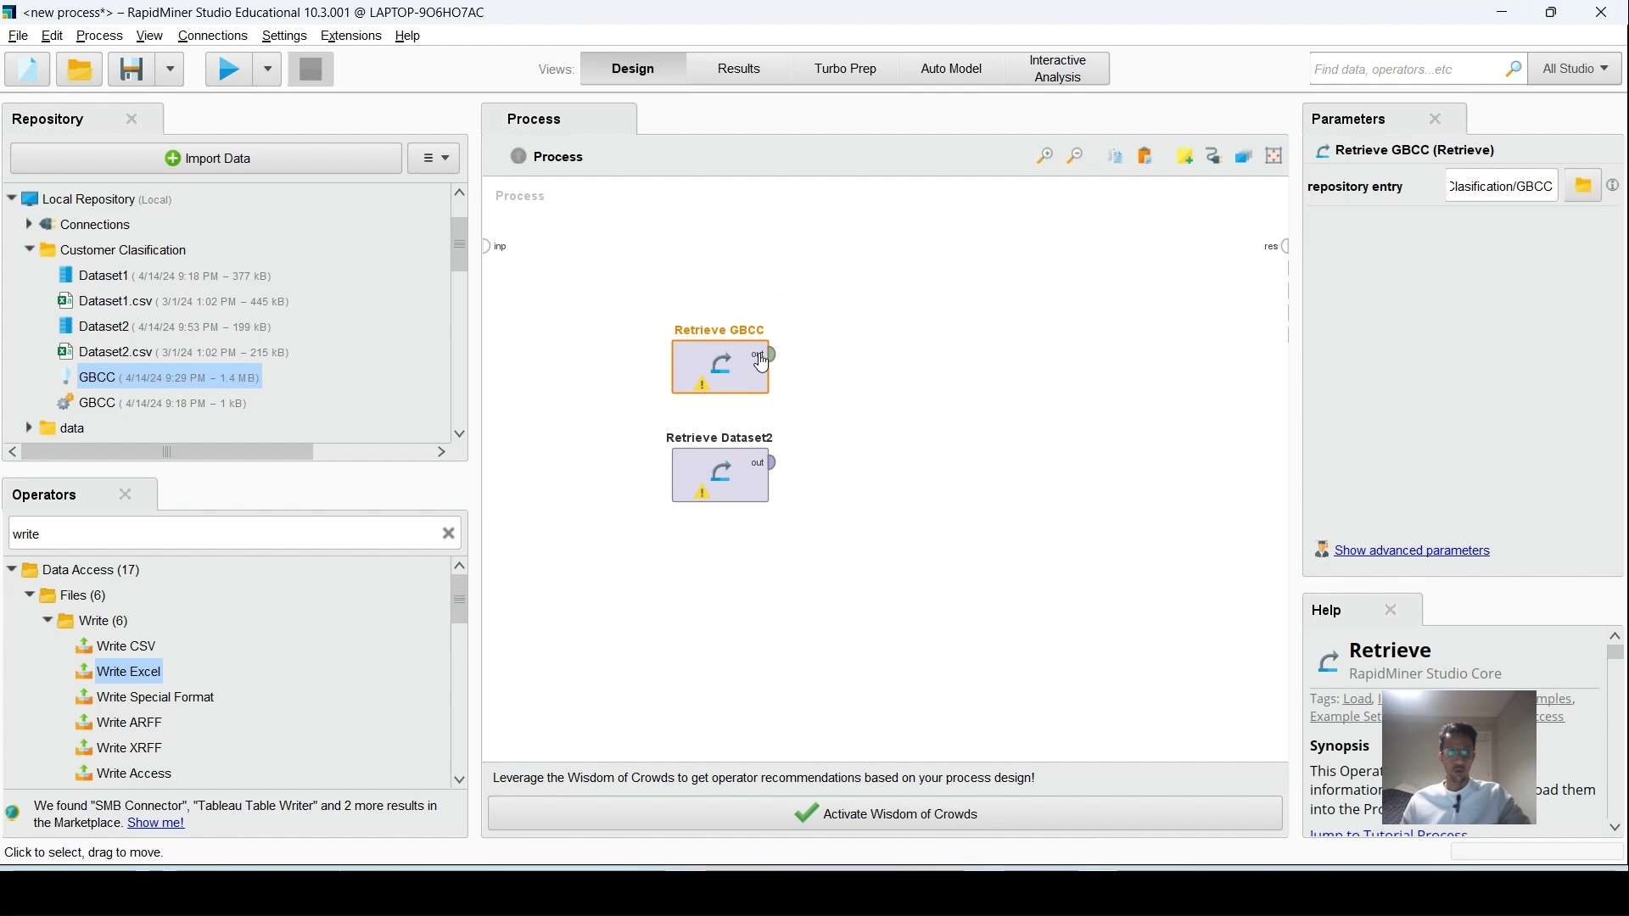
Add an Apply Model operator, wiring GBCC to its mod input and Dataset2 to unl.
click(165, 534)
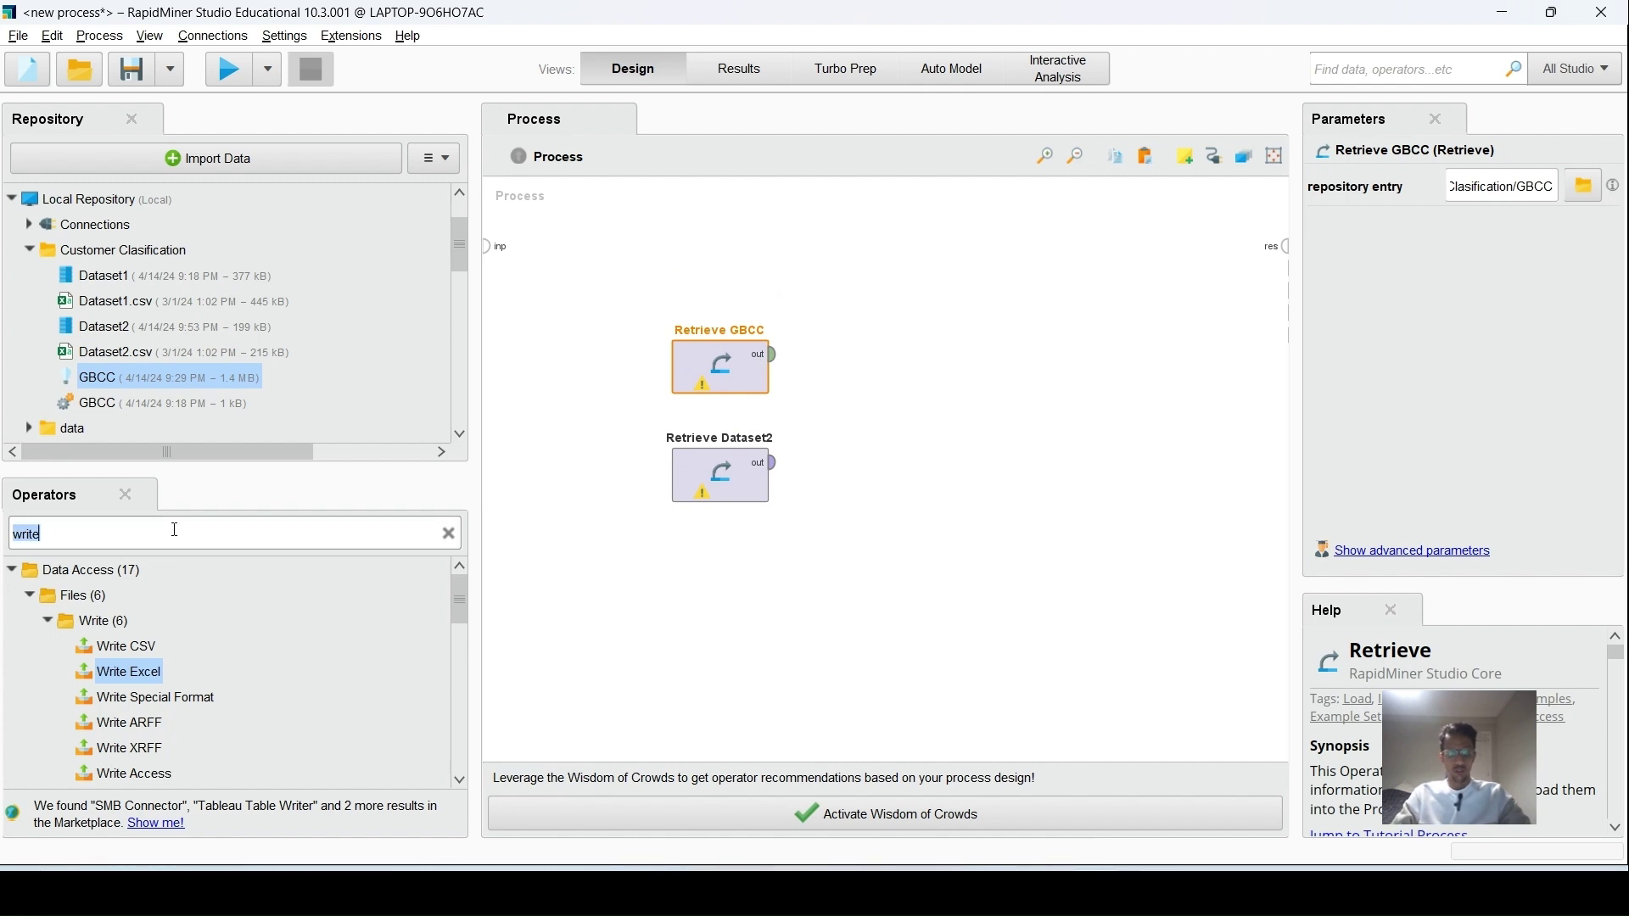
text(apply model)
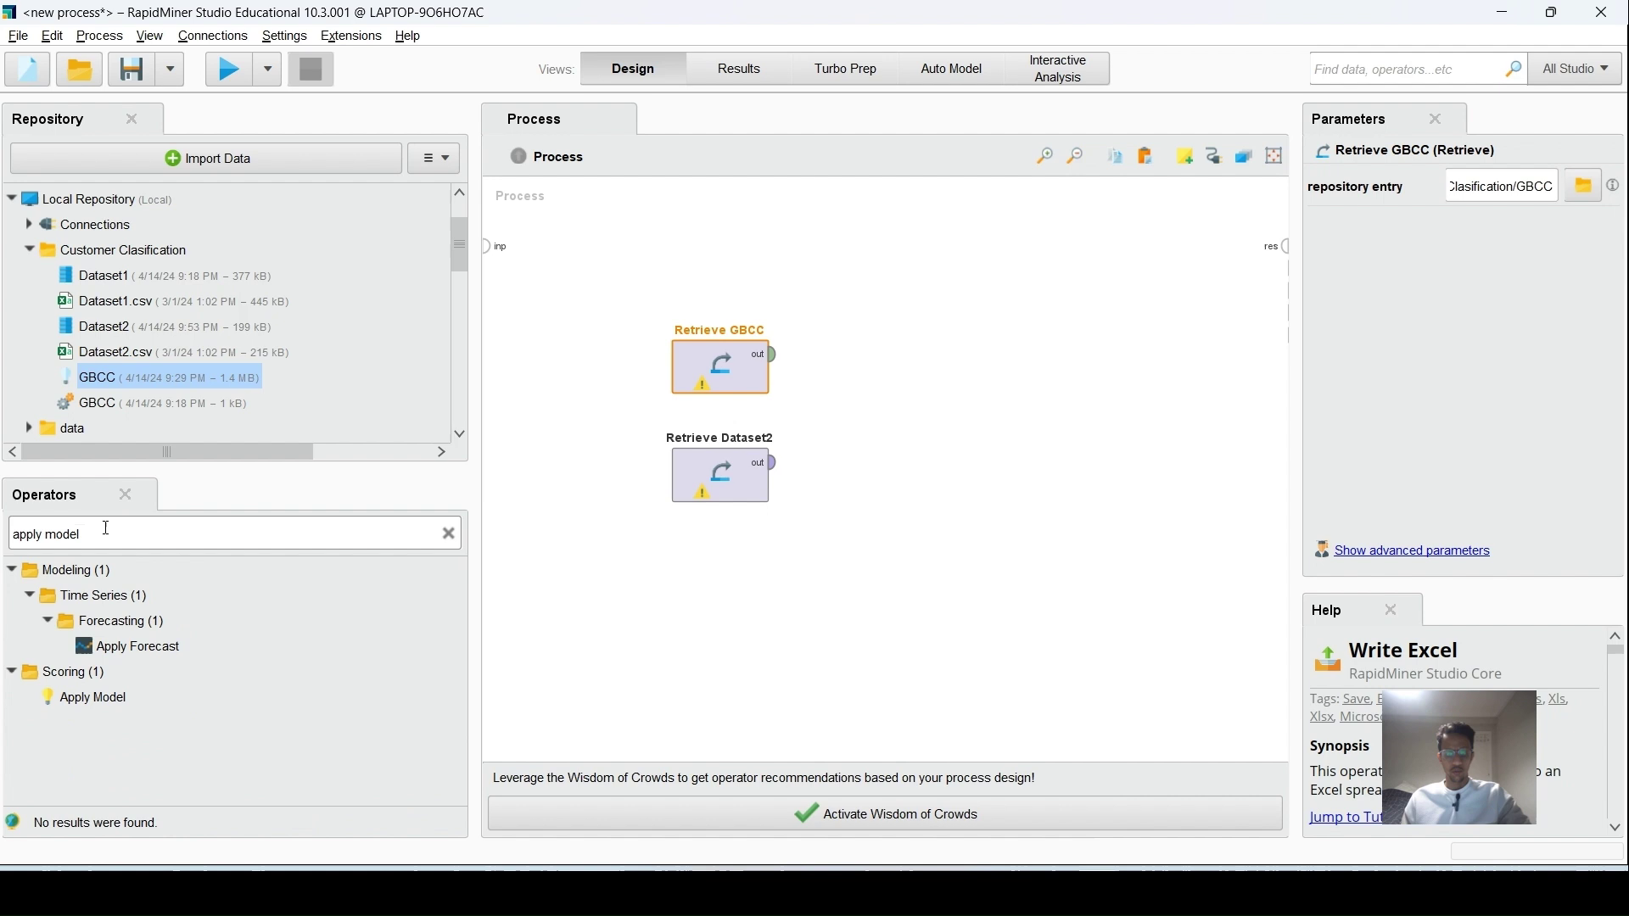
drag(93, 697, 931, 409)
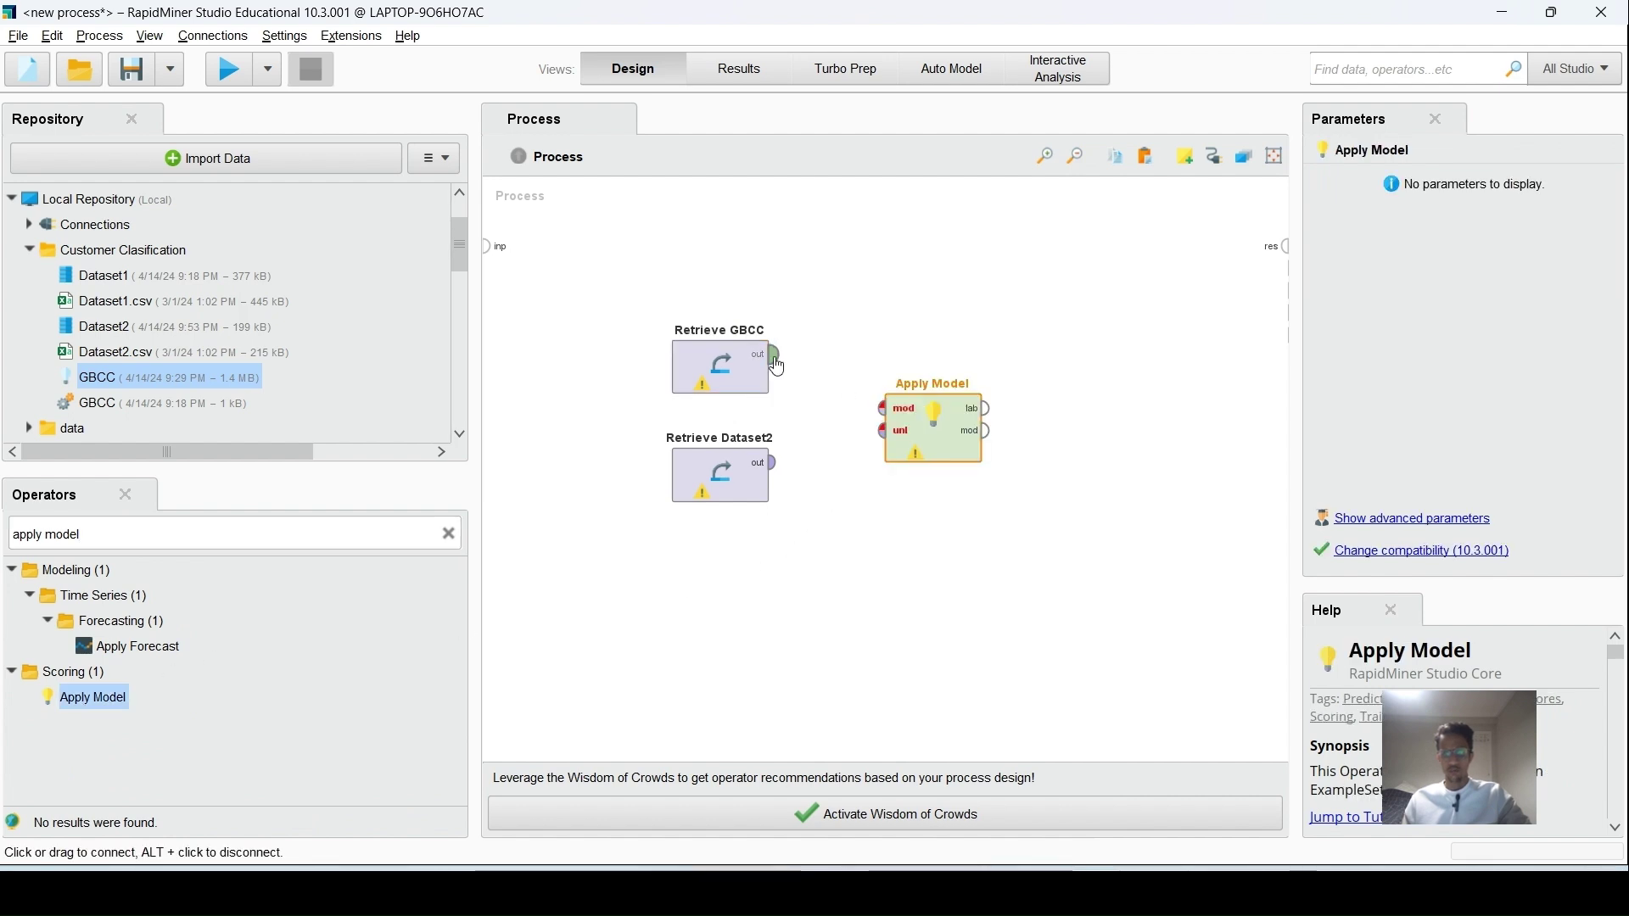
click(775, 356)
click(883, 409)
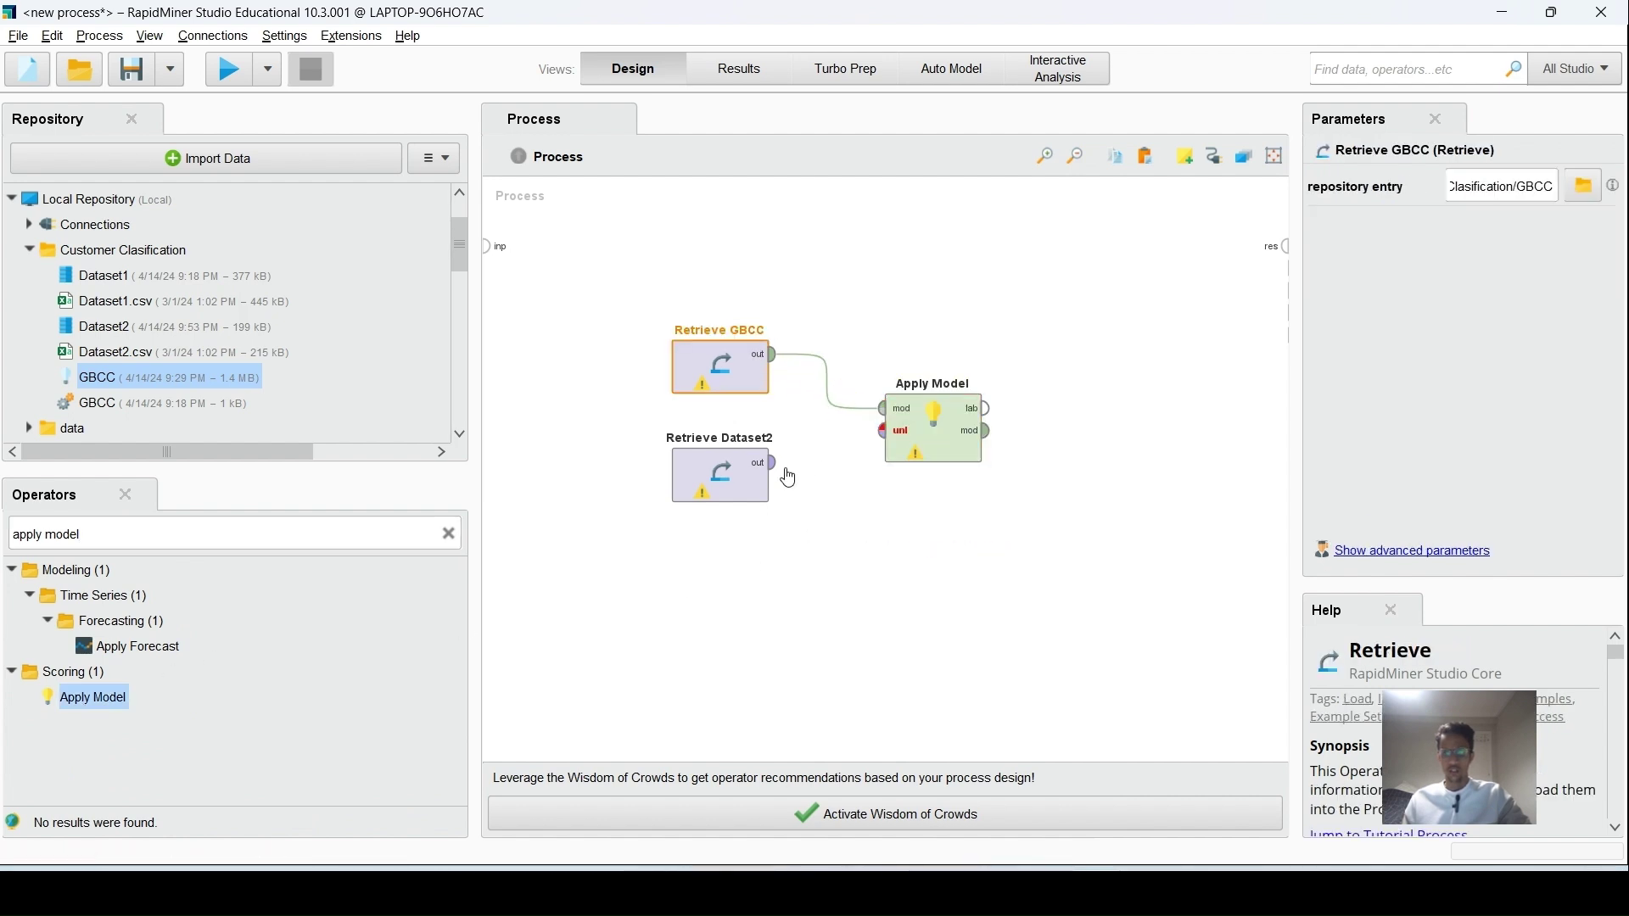
click(772, 463)
click(883, 431)
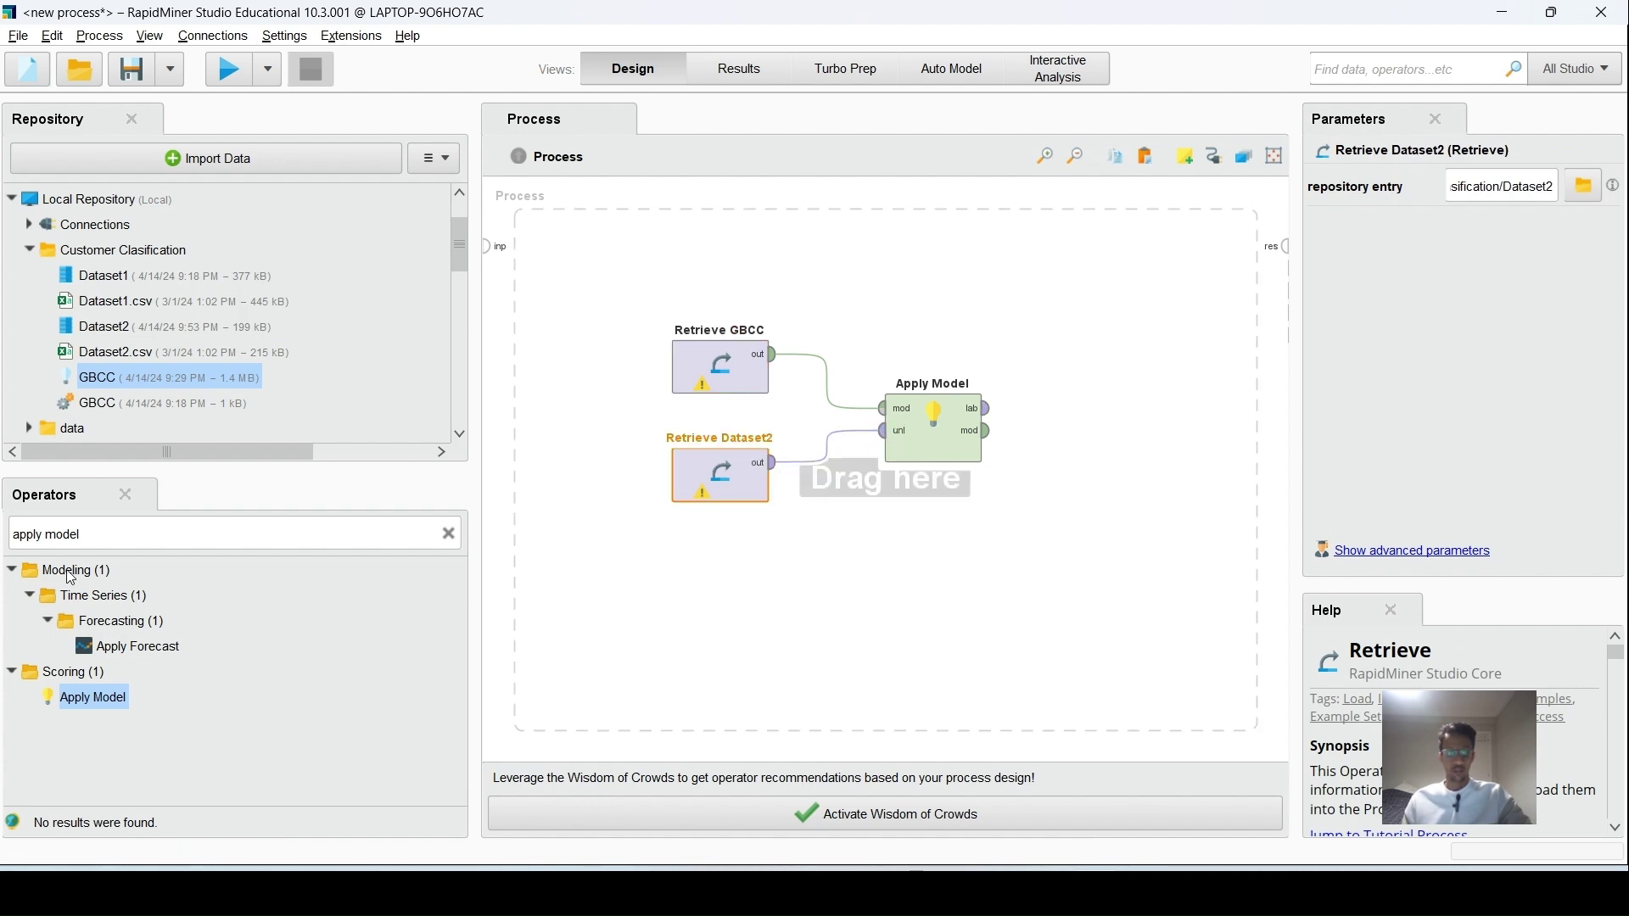
click(106, 540)
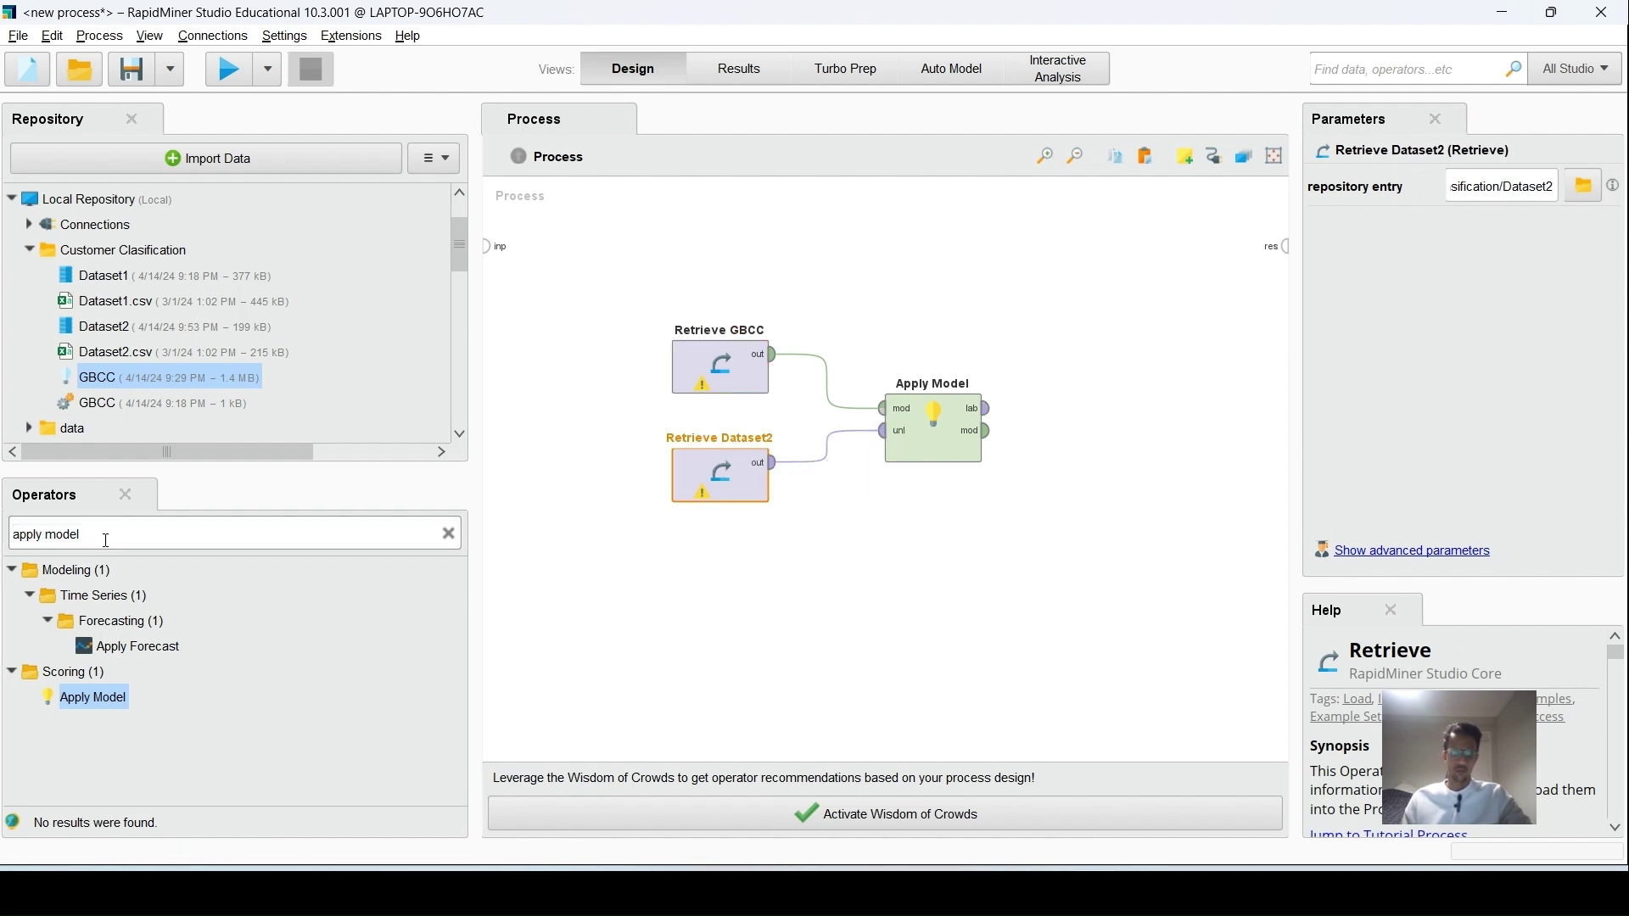
key(ctrl+shift+Left)
key(ctrl+shift+Left)
Add Write Excel after Apply Model, route its fil and thr outputs to results, and select it.
text(write exc)
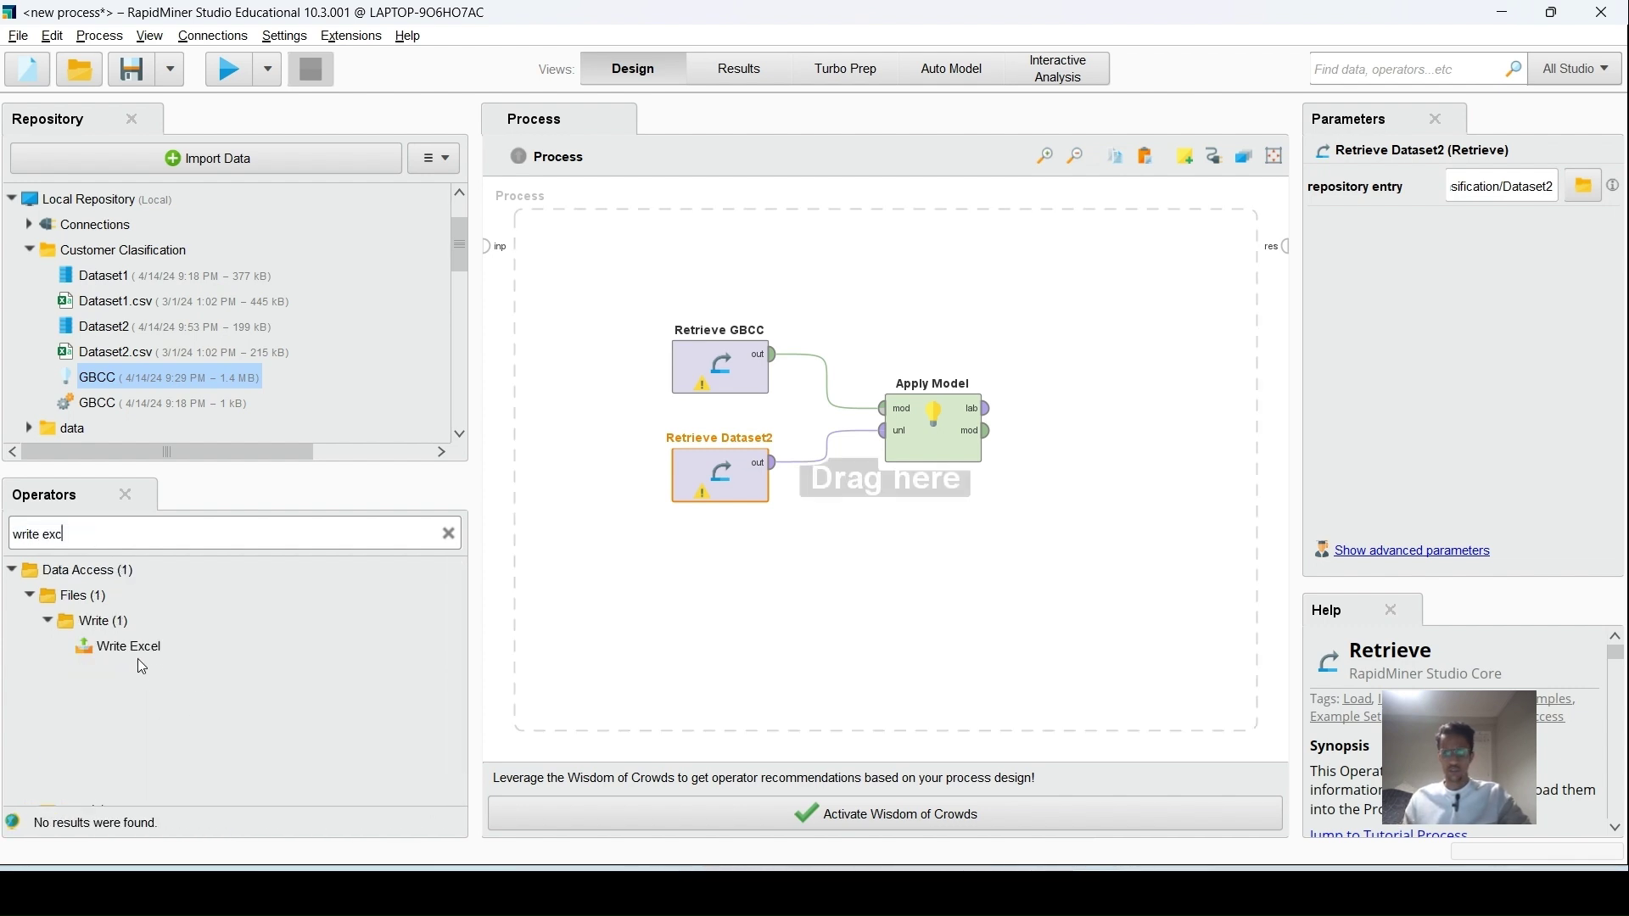
drag(135, 650, 1026, 408)
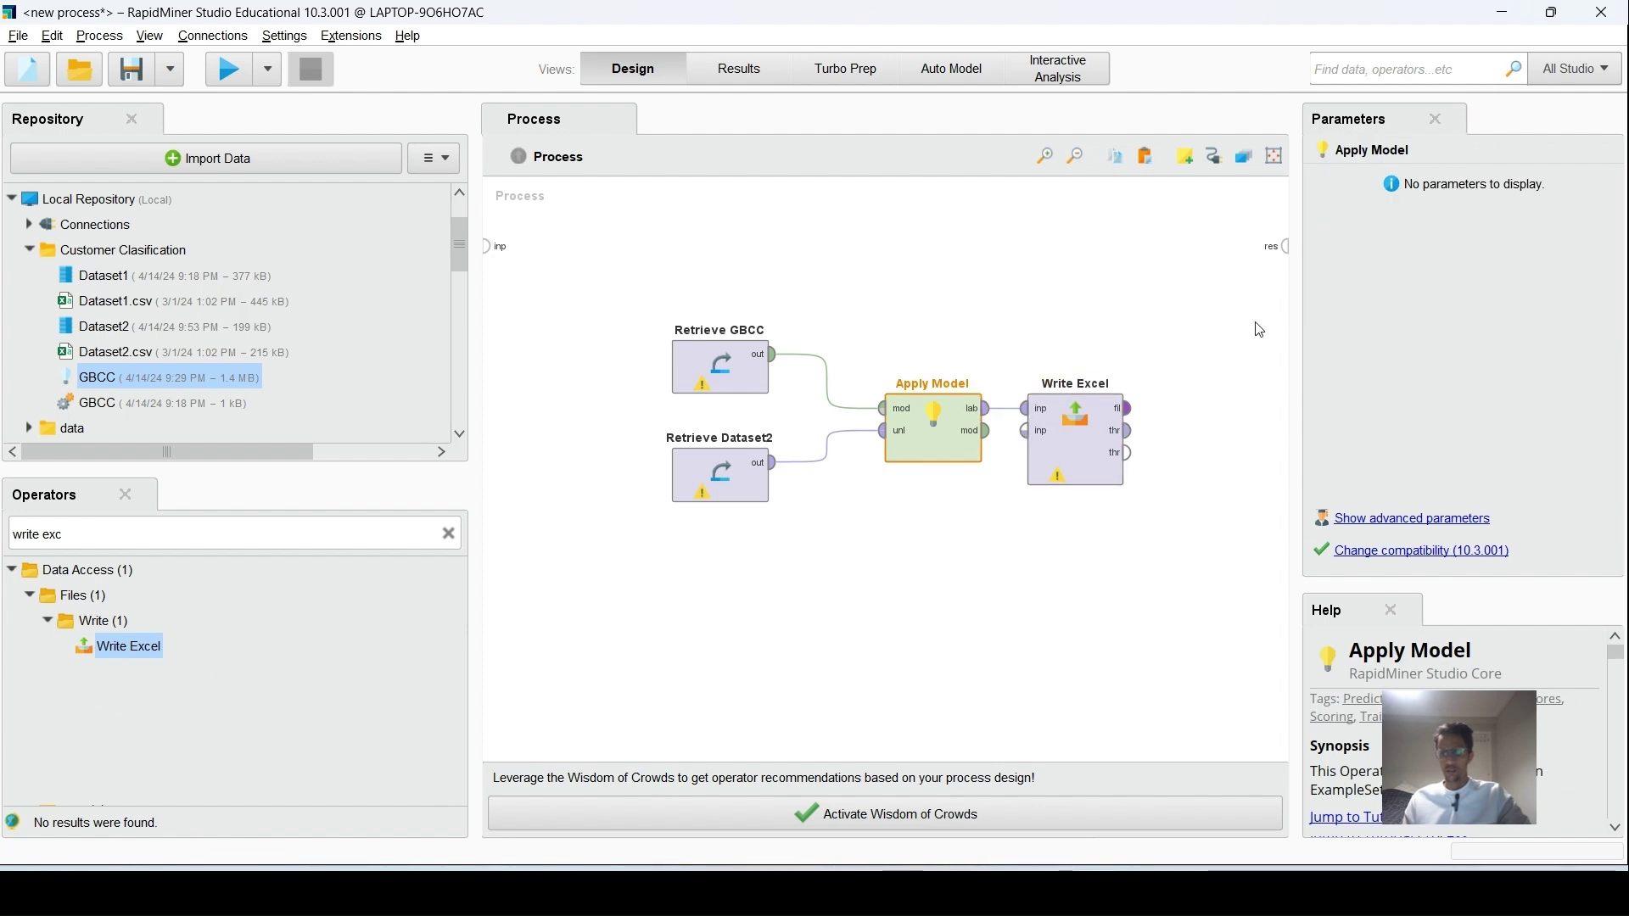
click(1127, 408)
click(1286, 246)
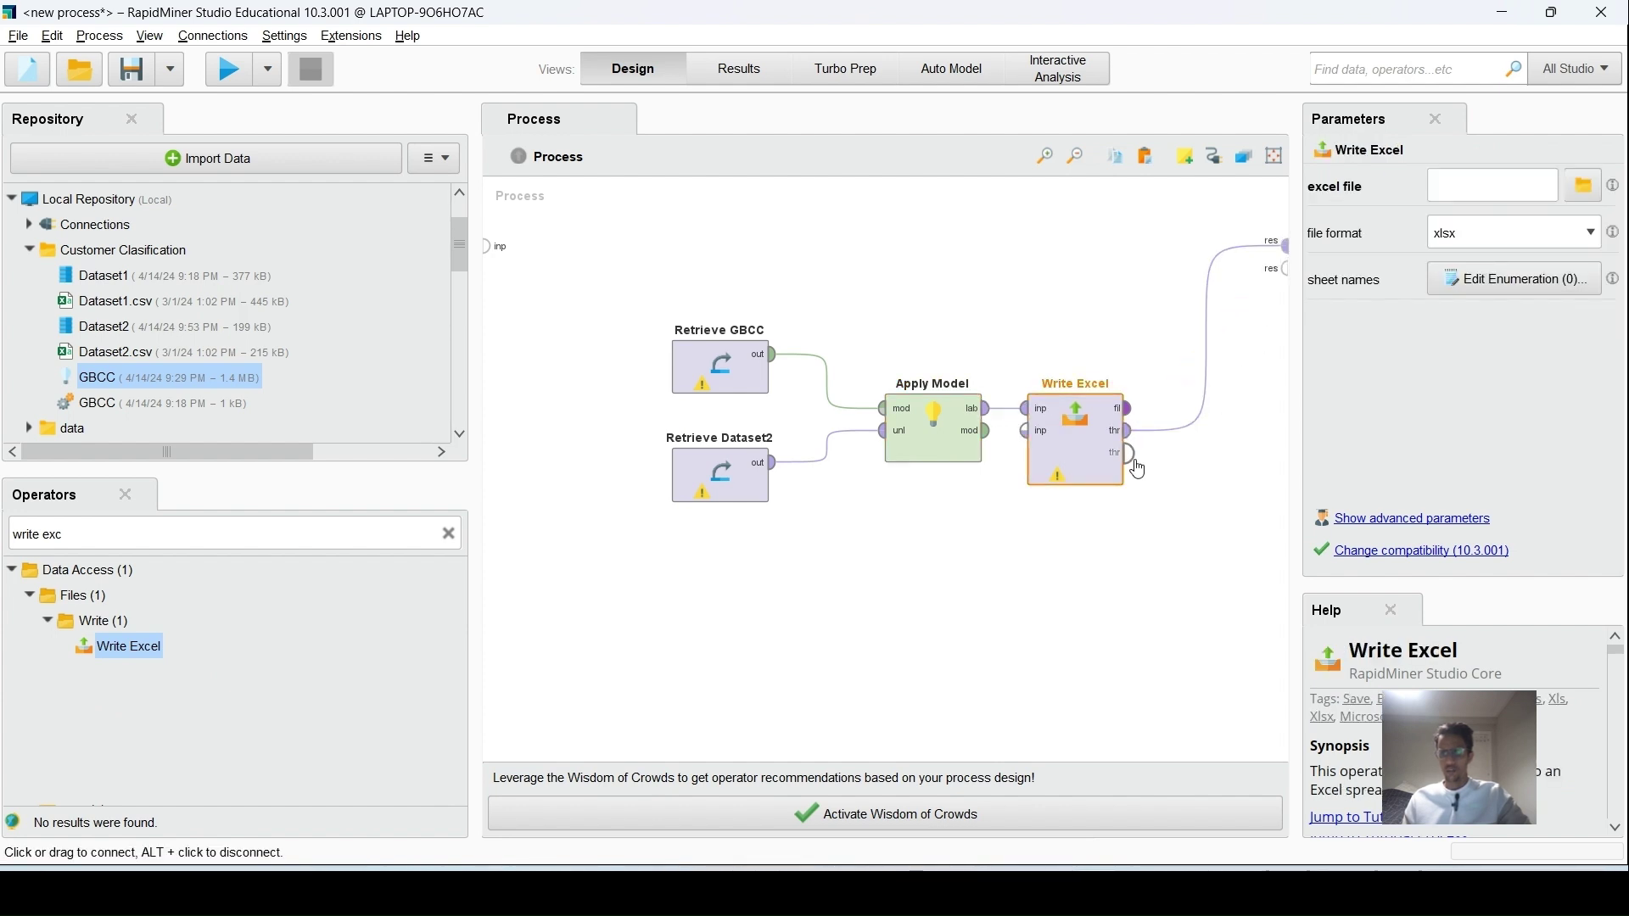
click(1128, 431)
click(1285, 269)
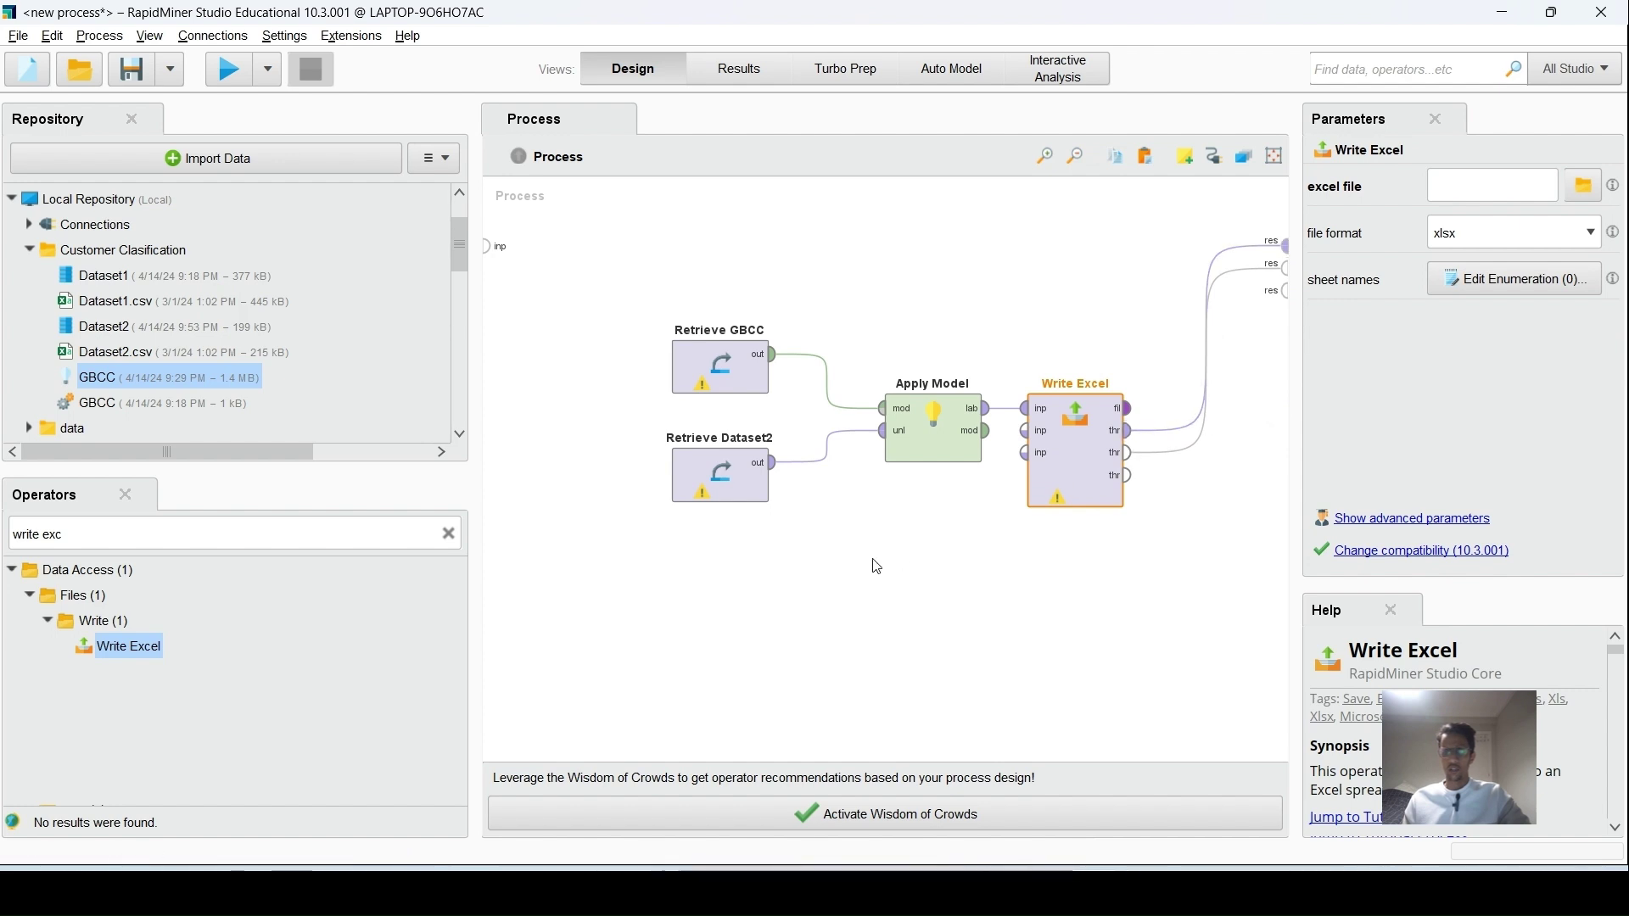
click(721, 480)
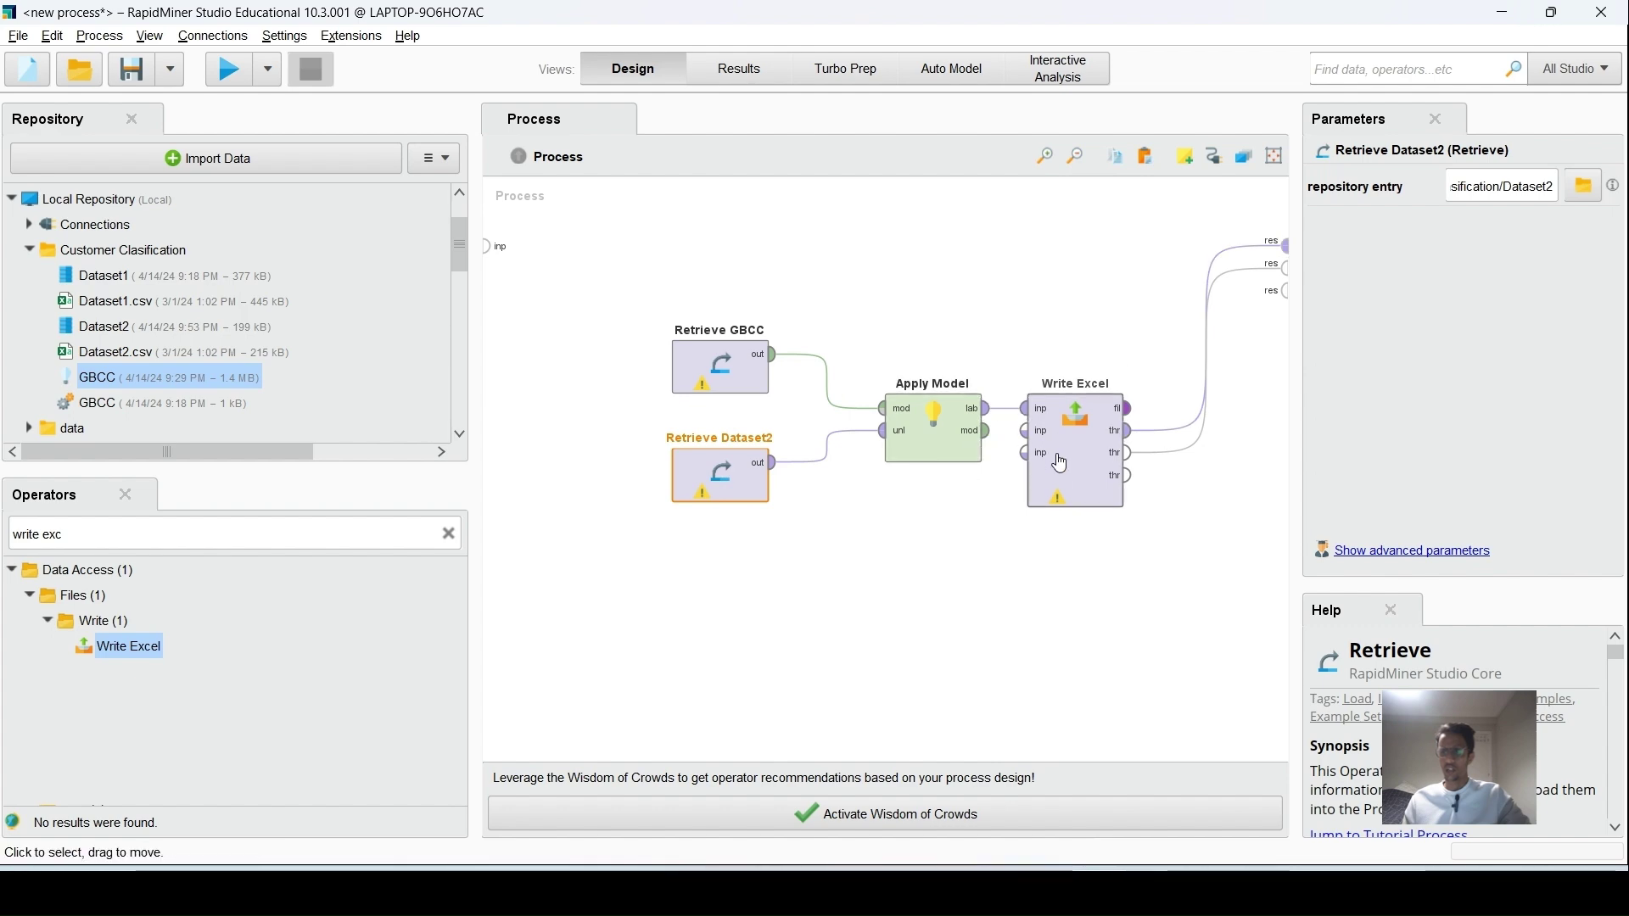
click(1093, 467)
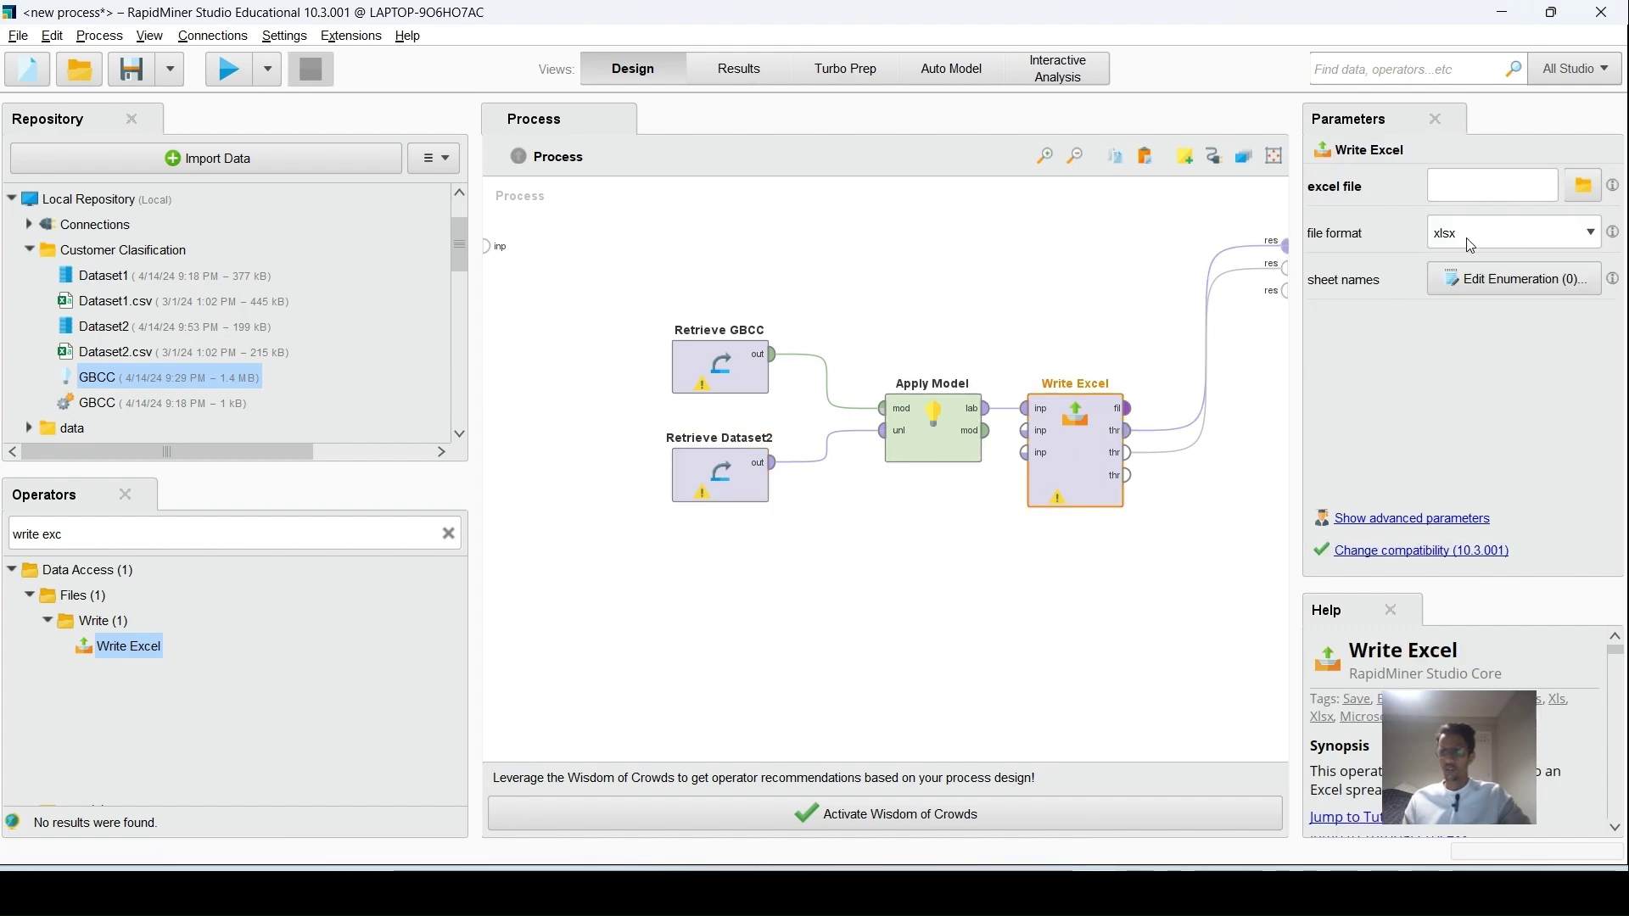
Set the excel file to NewCustomersCalssification in RapidMiner > Local Repository > Customer Clasification.
click(1583, 185)
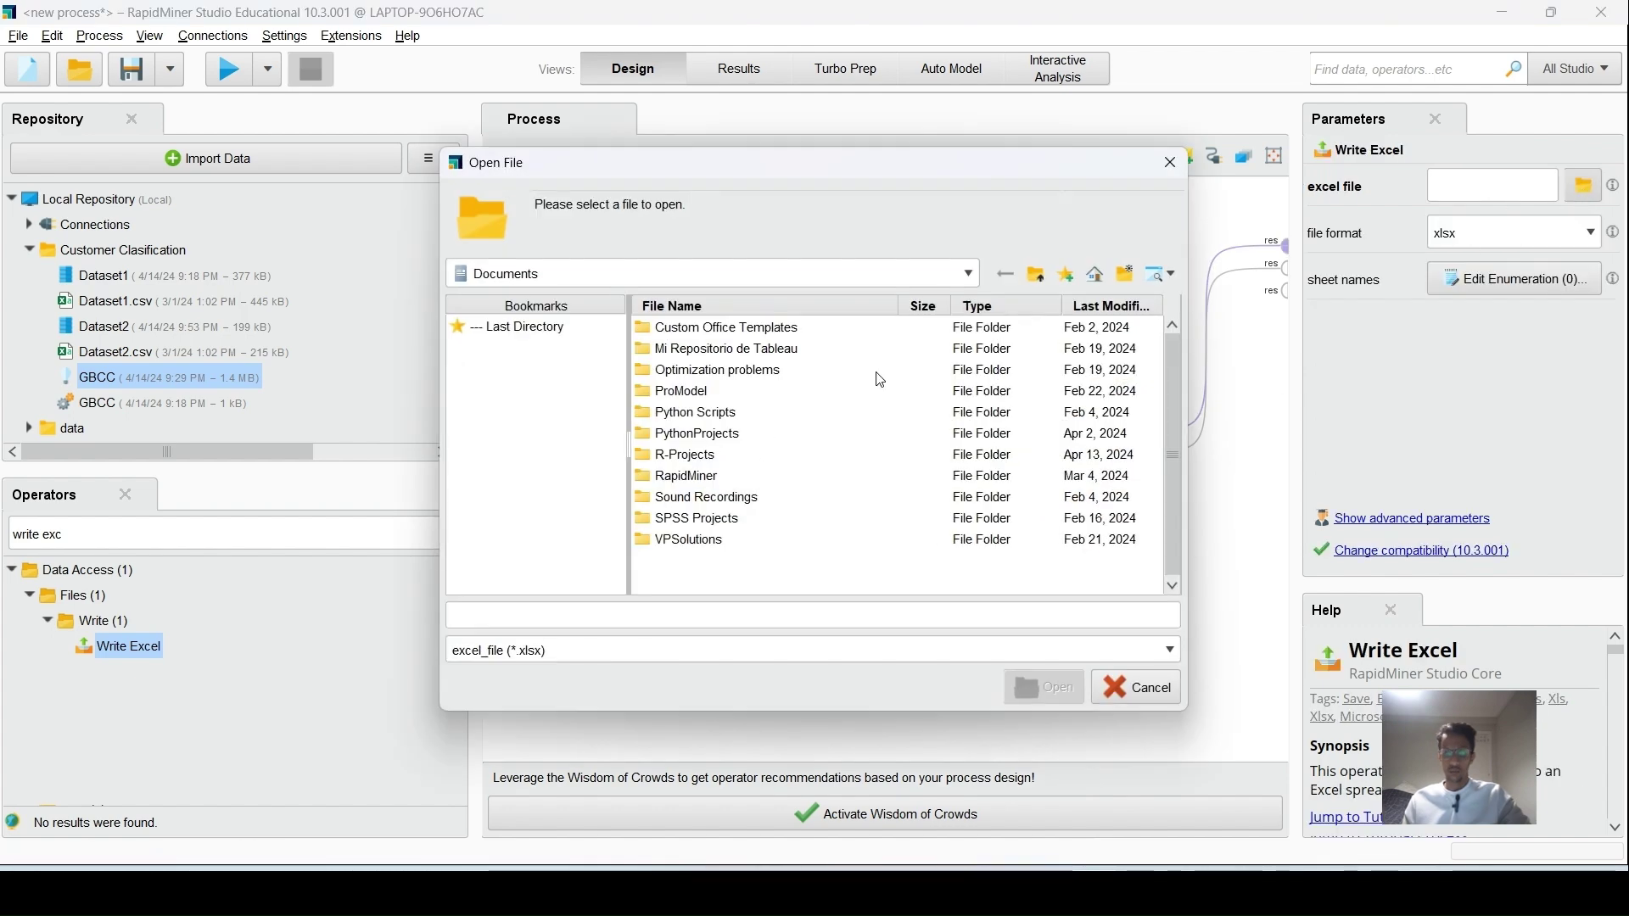
double_click(697, 477)
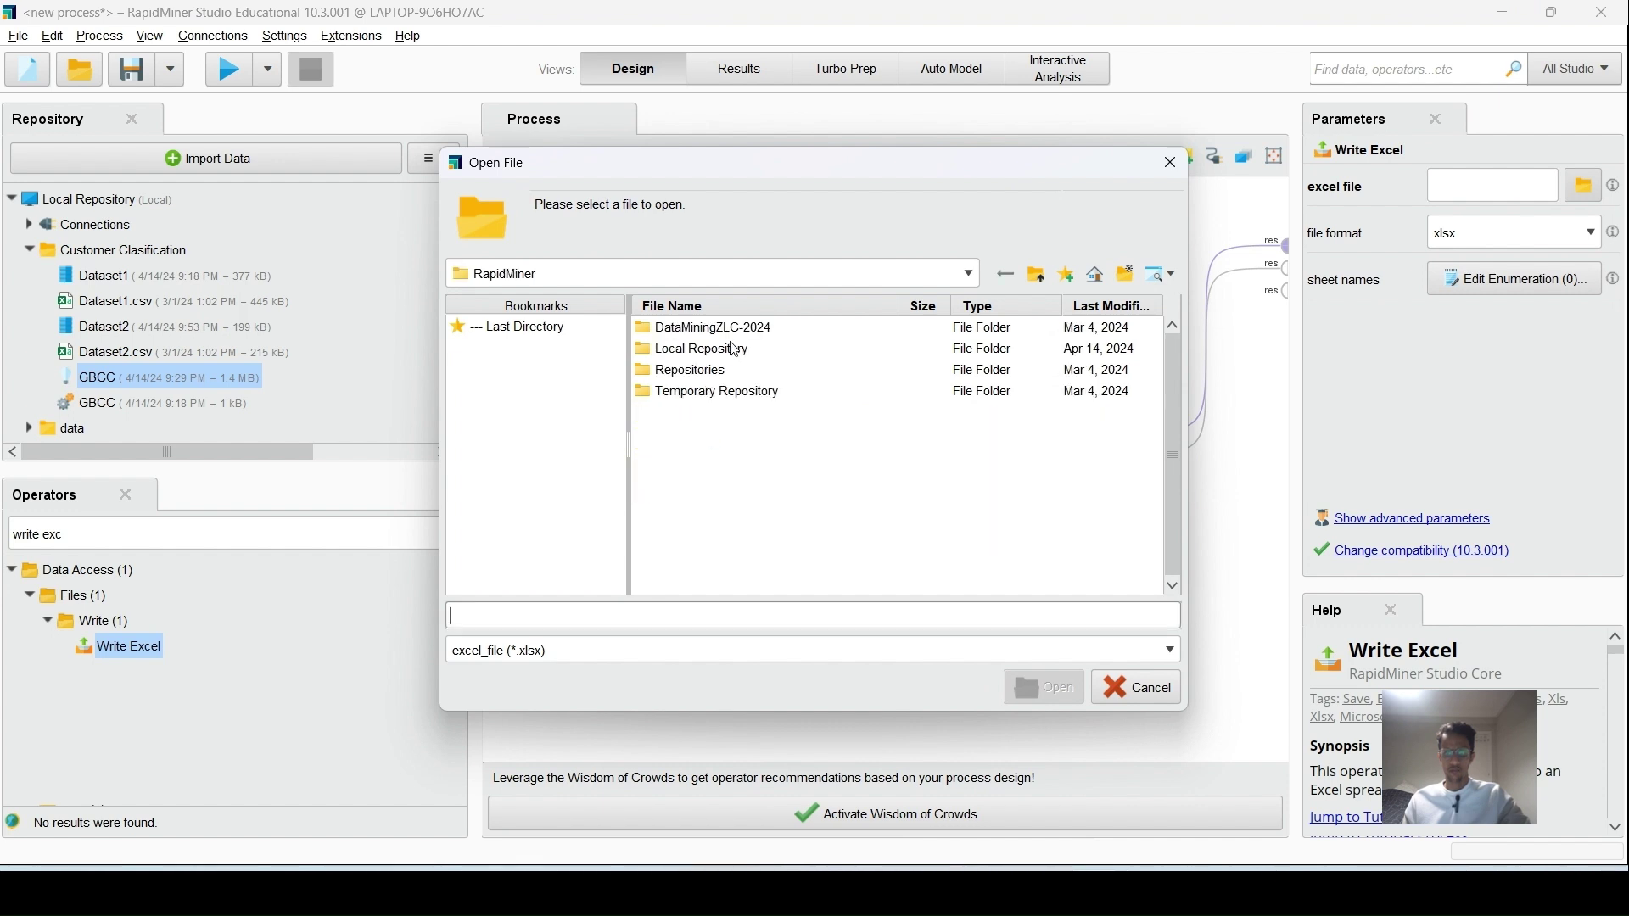
double_click(742, 349)
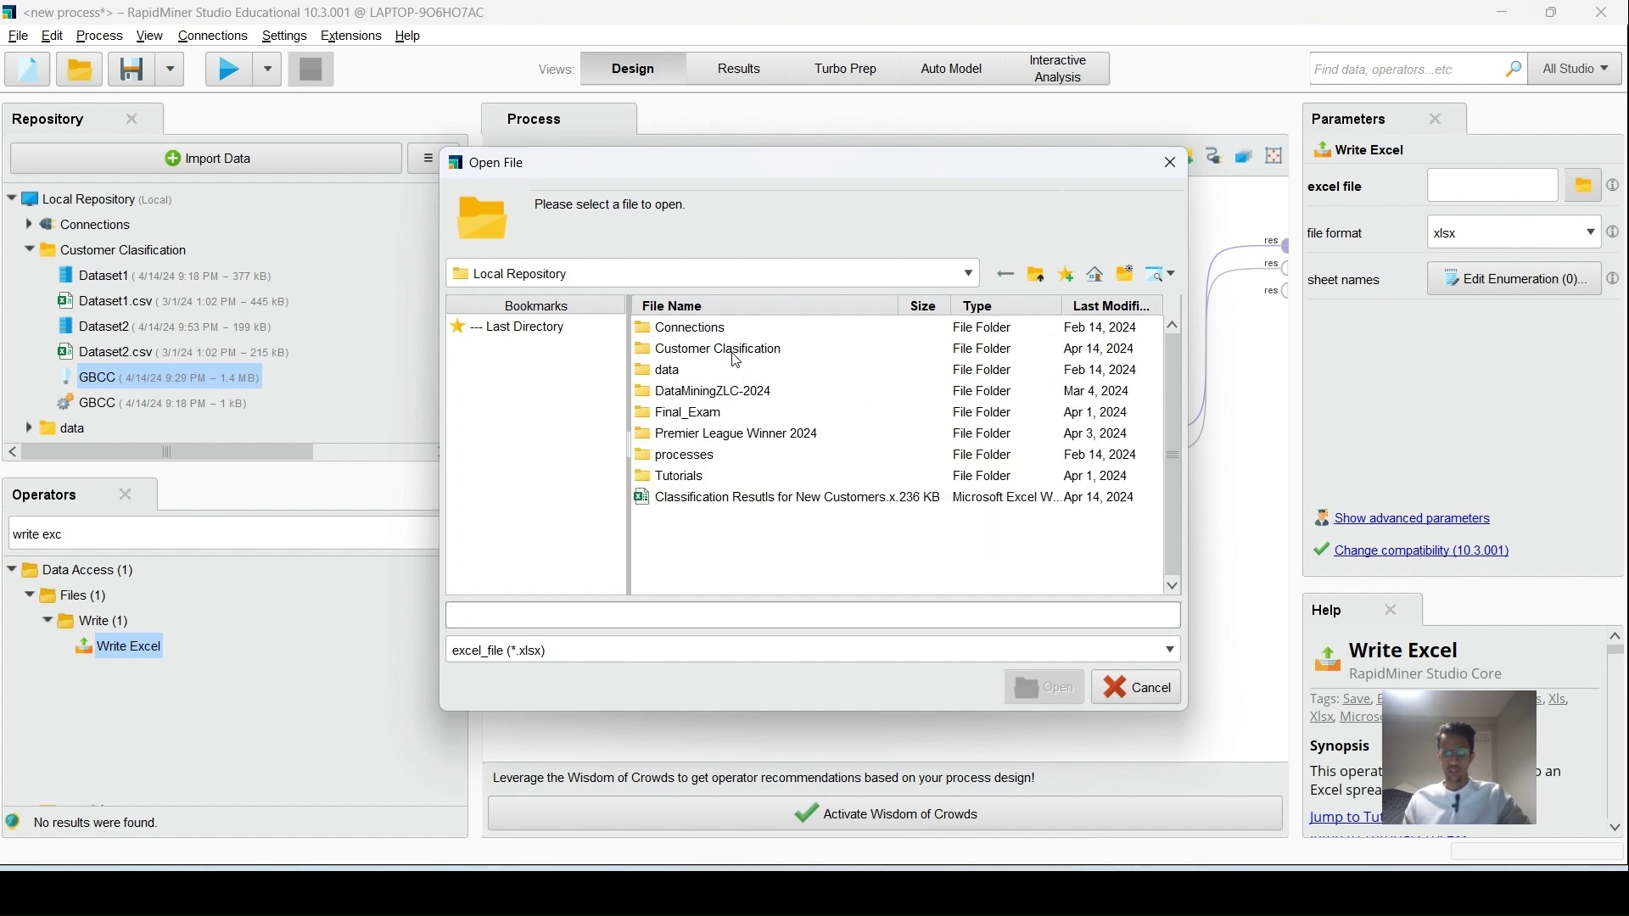
double_click(736, 354)
click(689, 620)
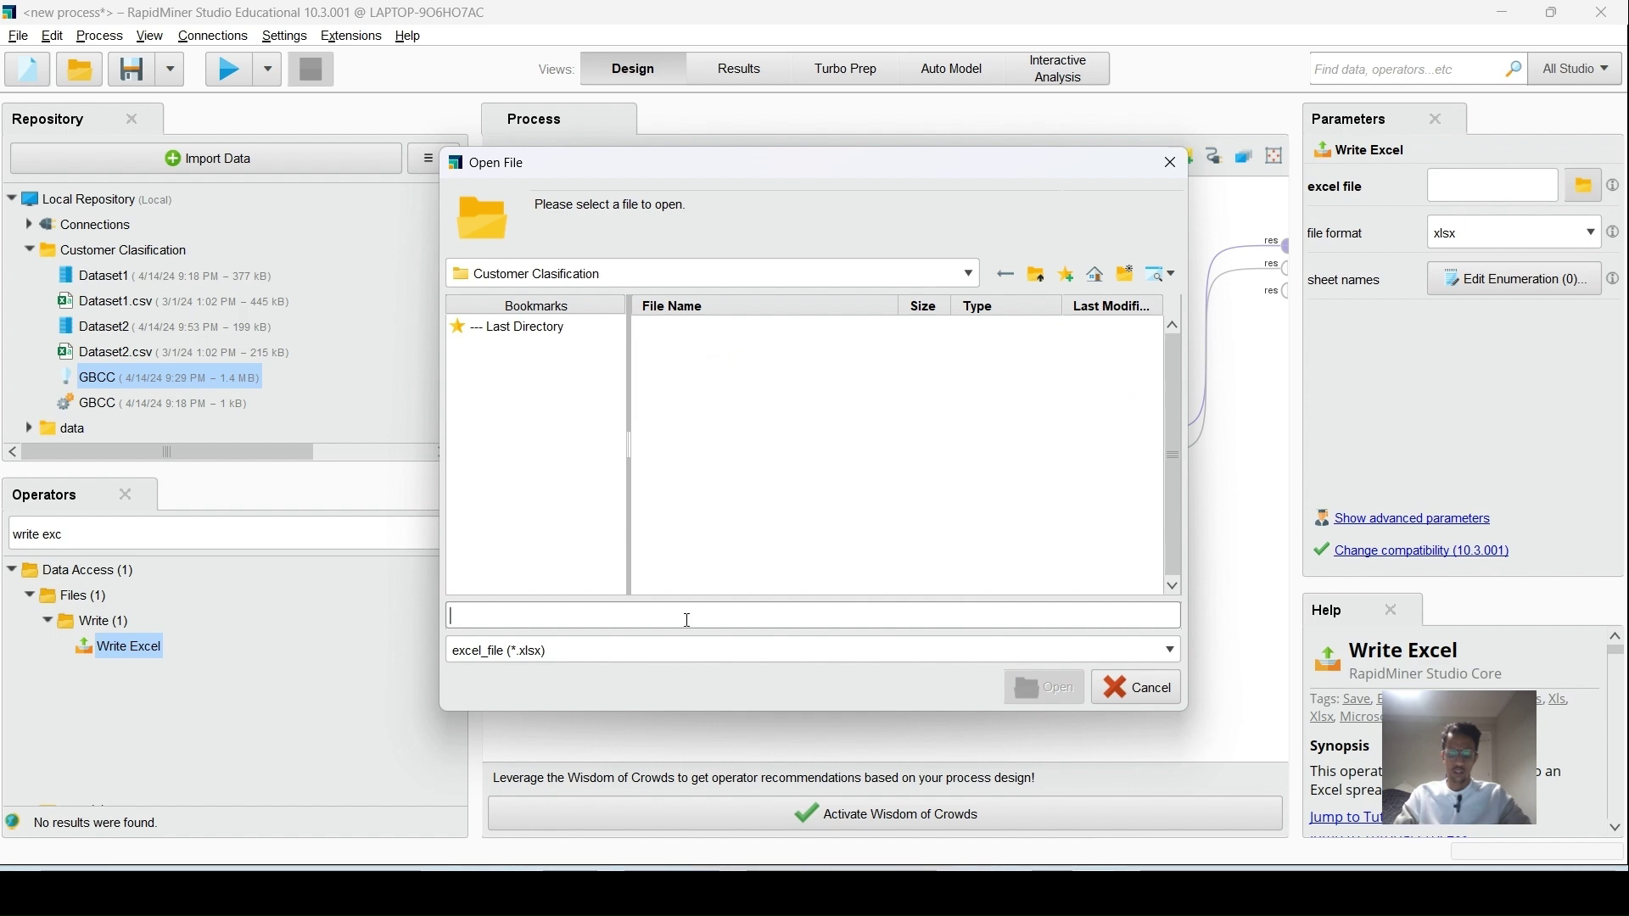
text(New)
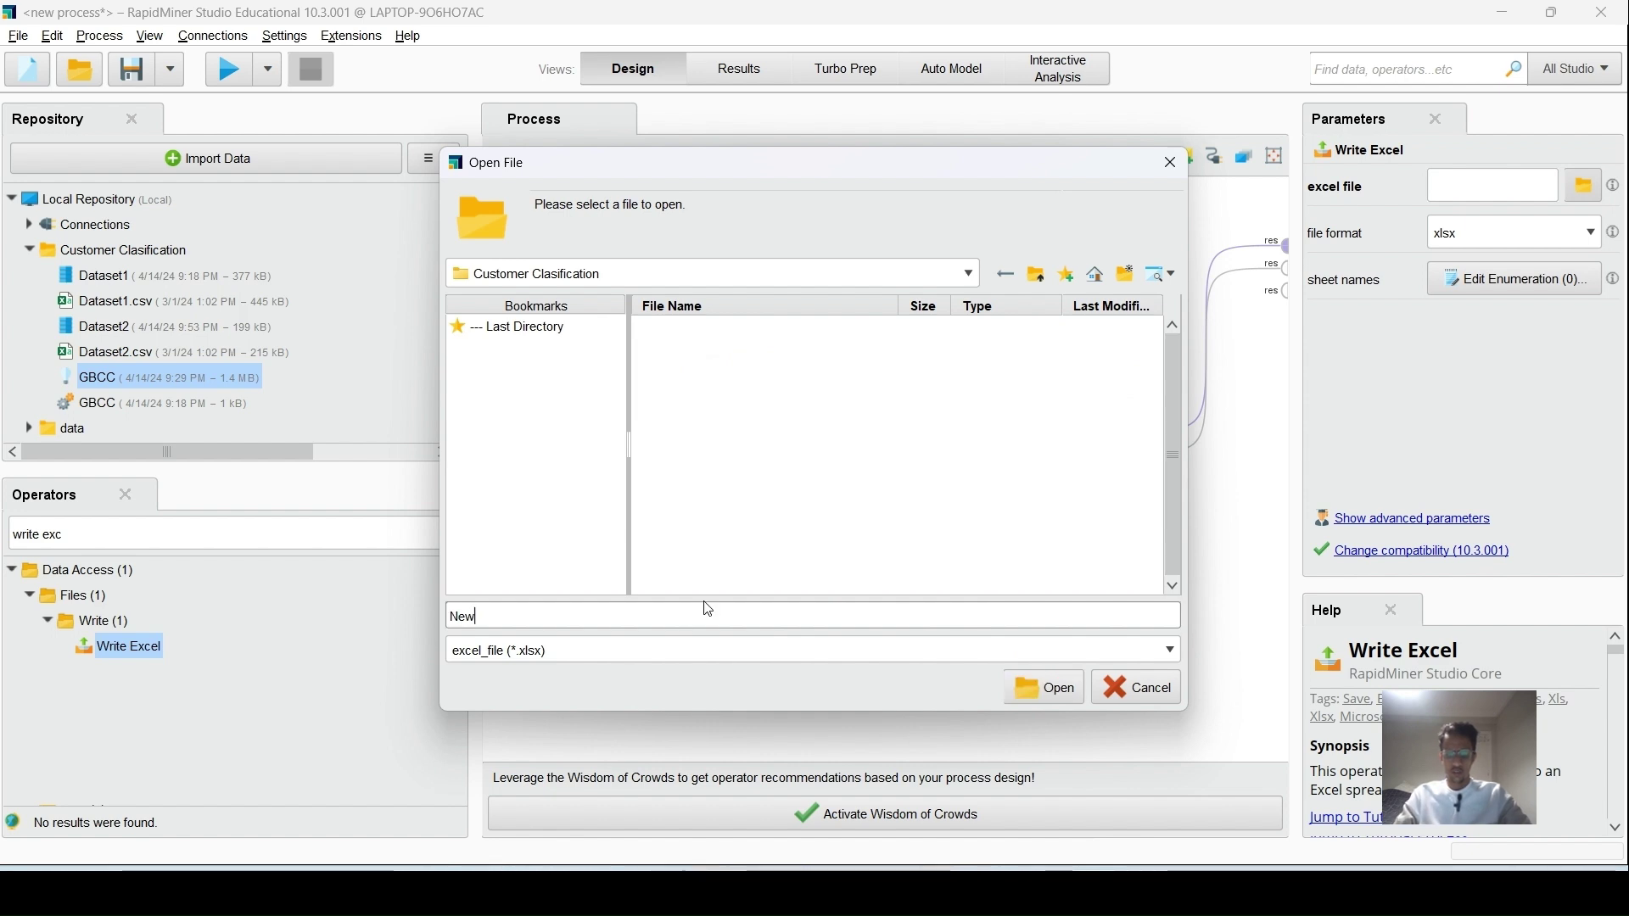
text(CustomersCal)
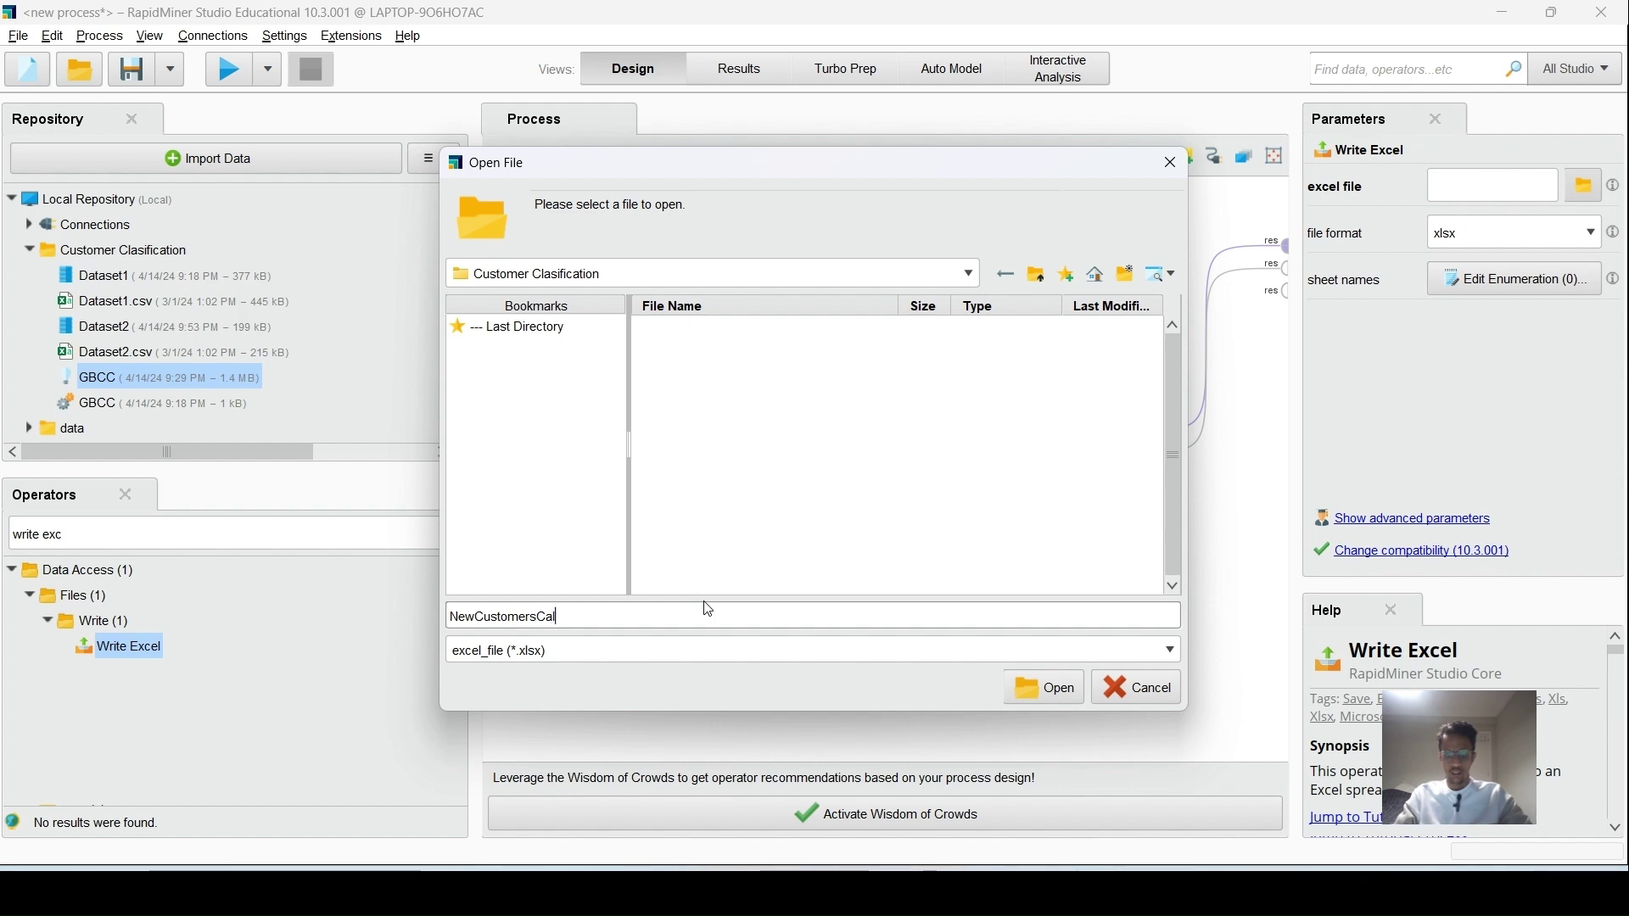
text(ssification)
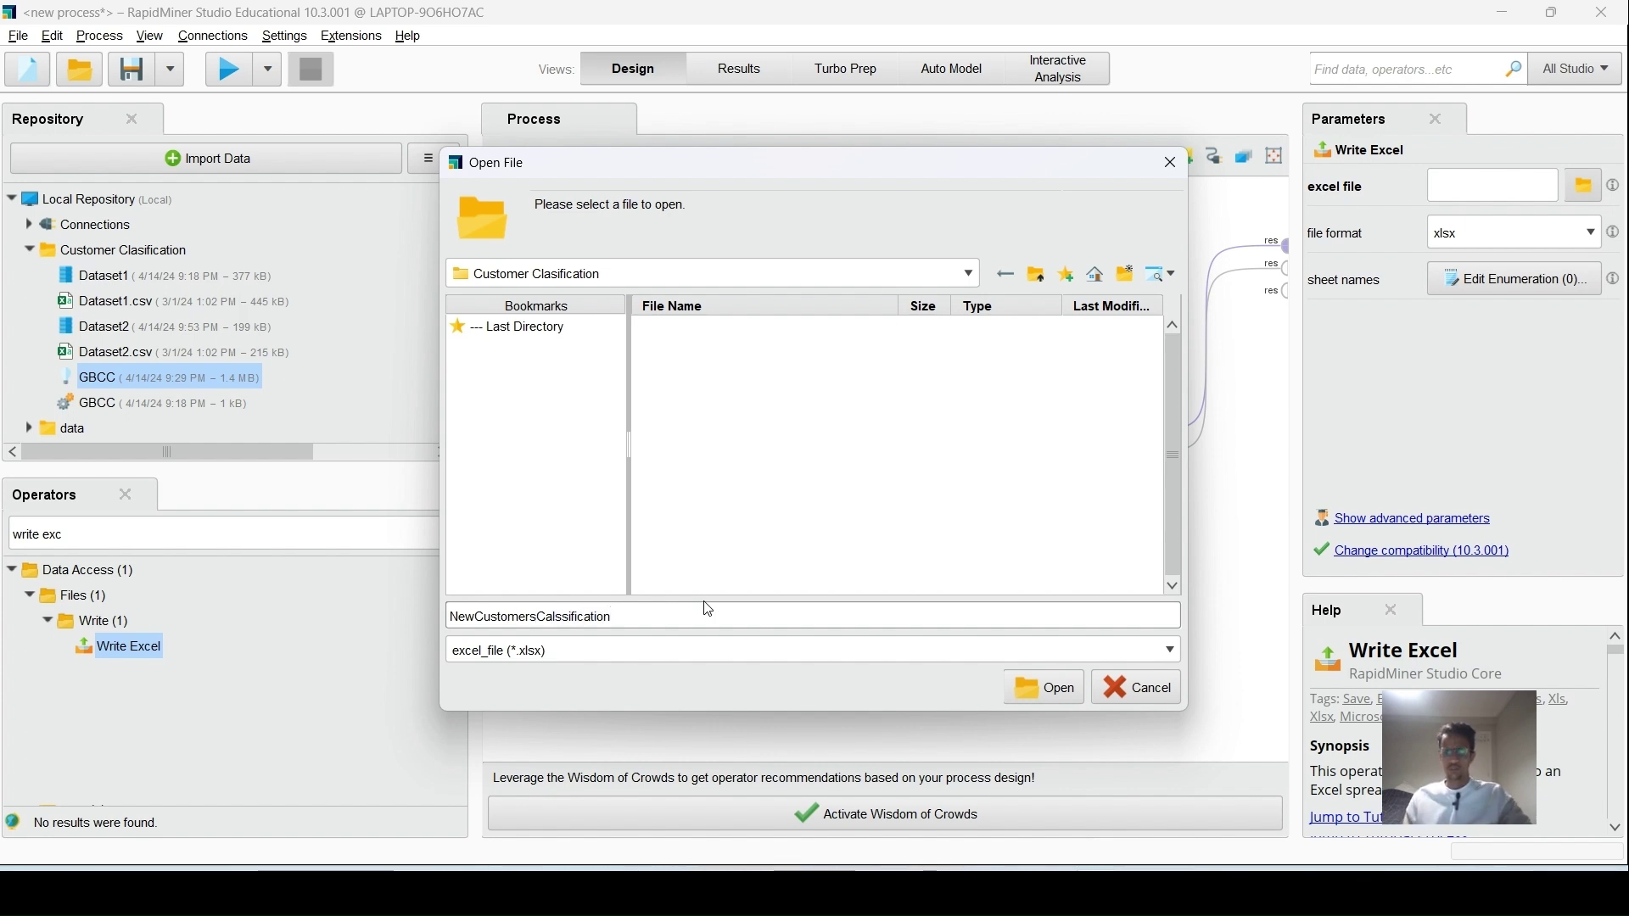
click(1063, 689)
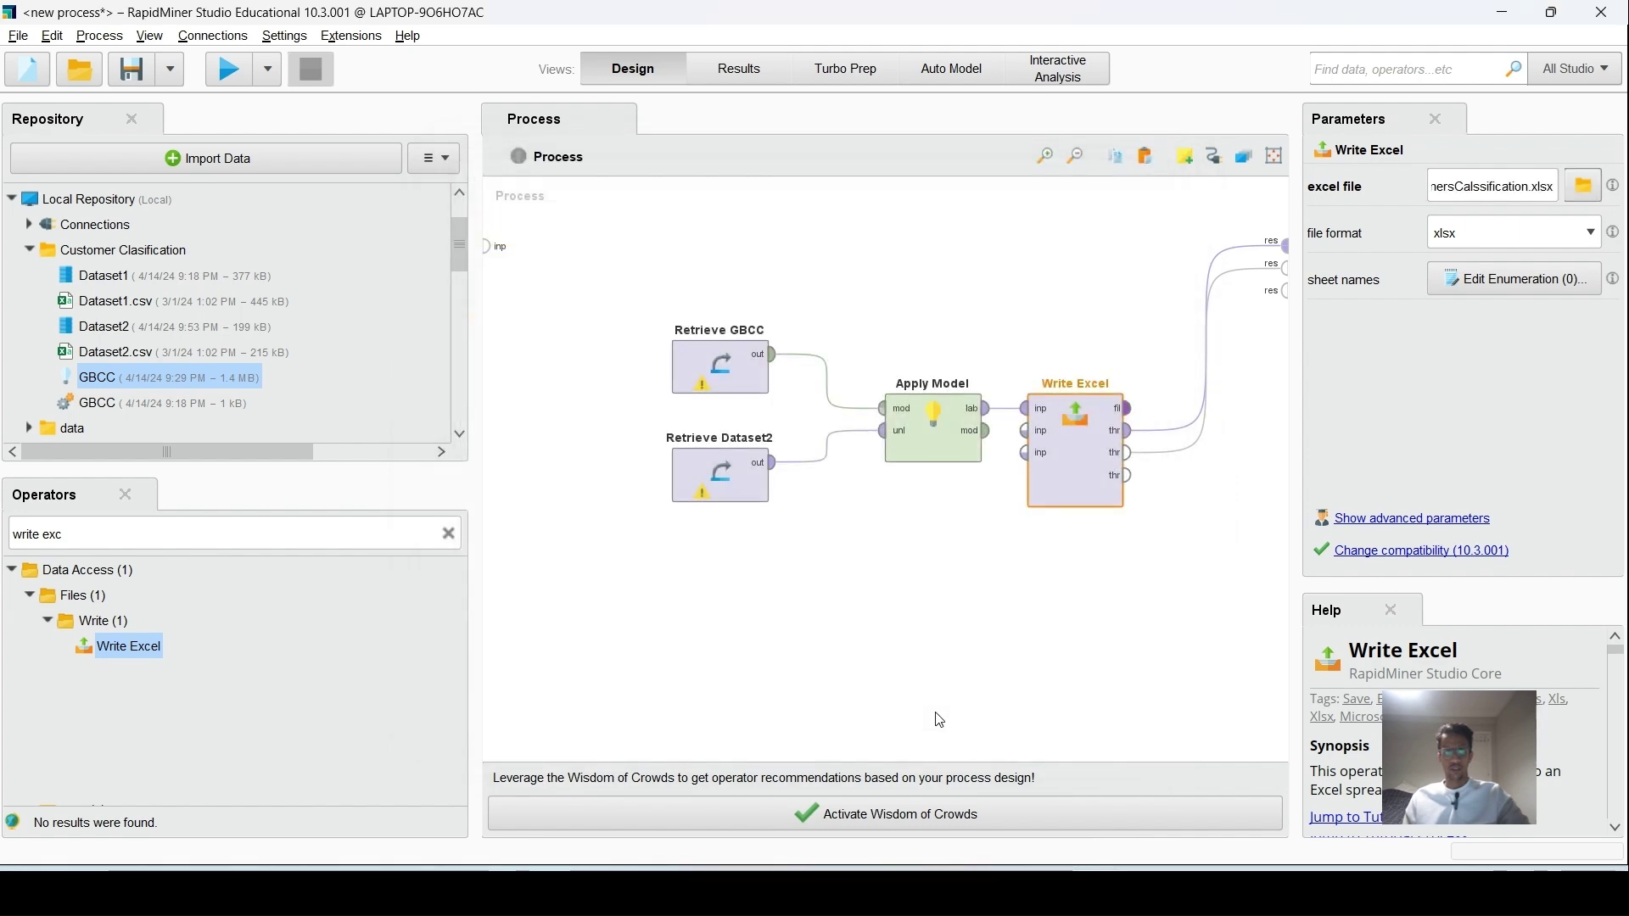
Run the process and widen the prediction, confidence(no) and confidence(yes) result columns.
click(224, 72)
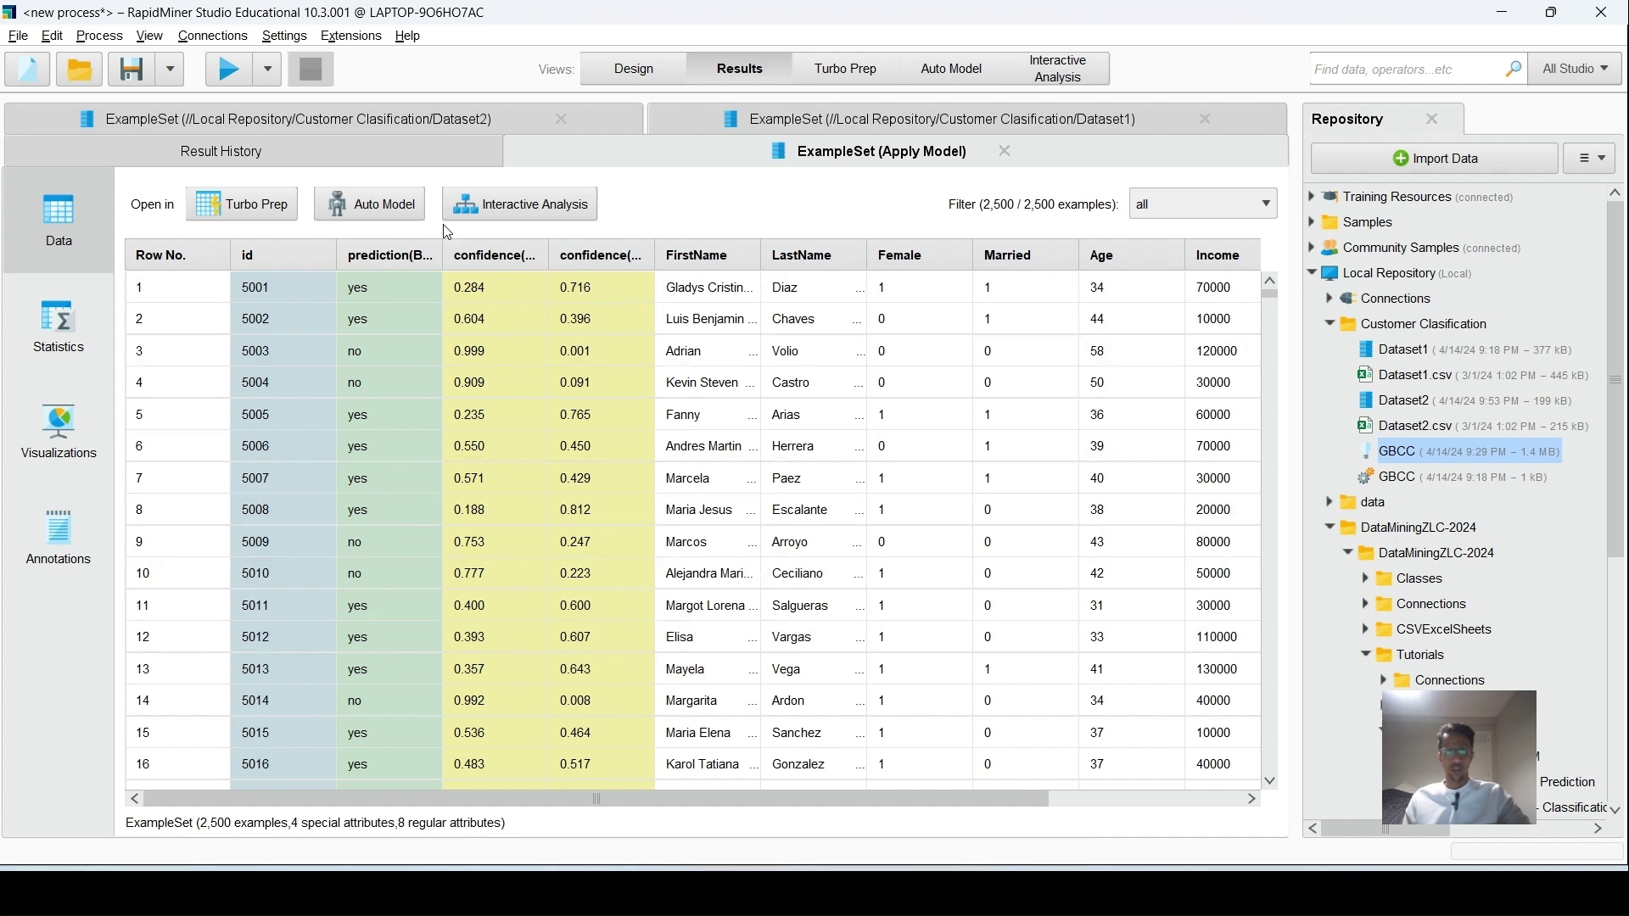
drag(442, 255, 481, 255)
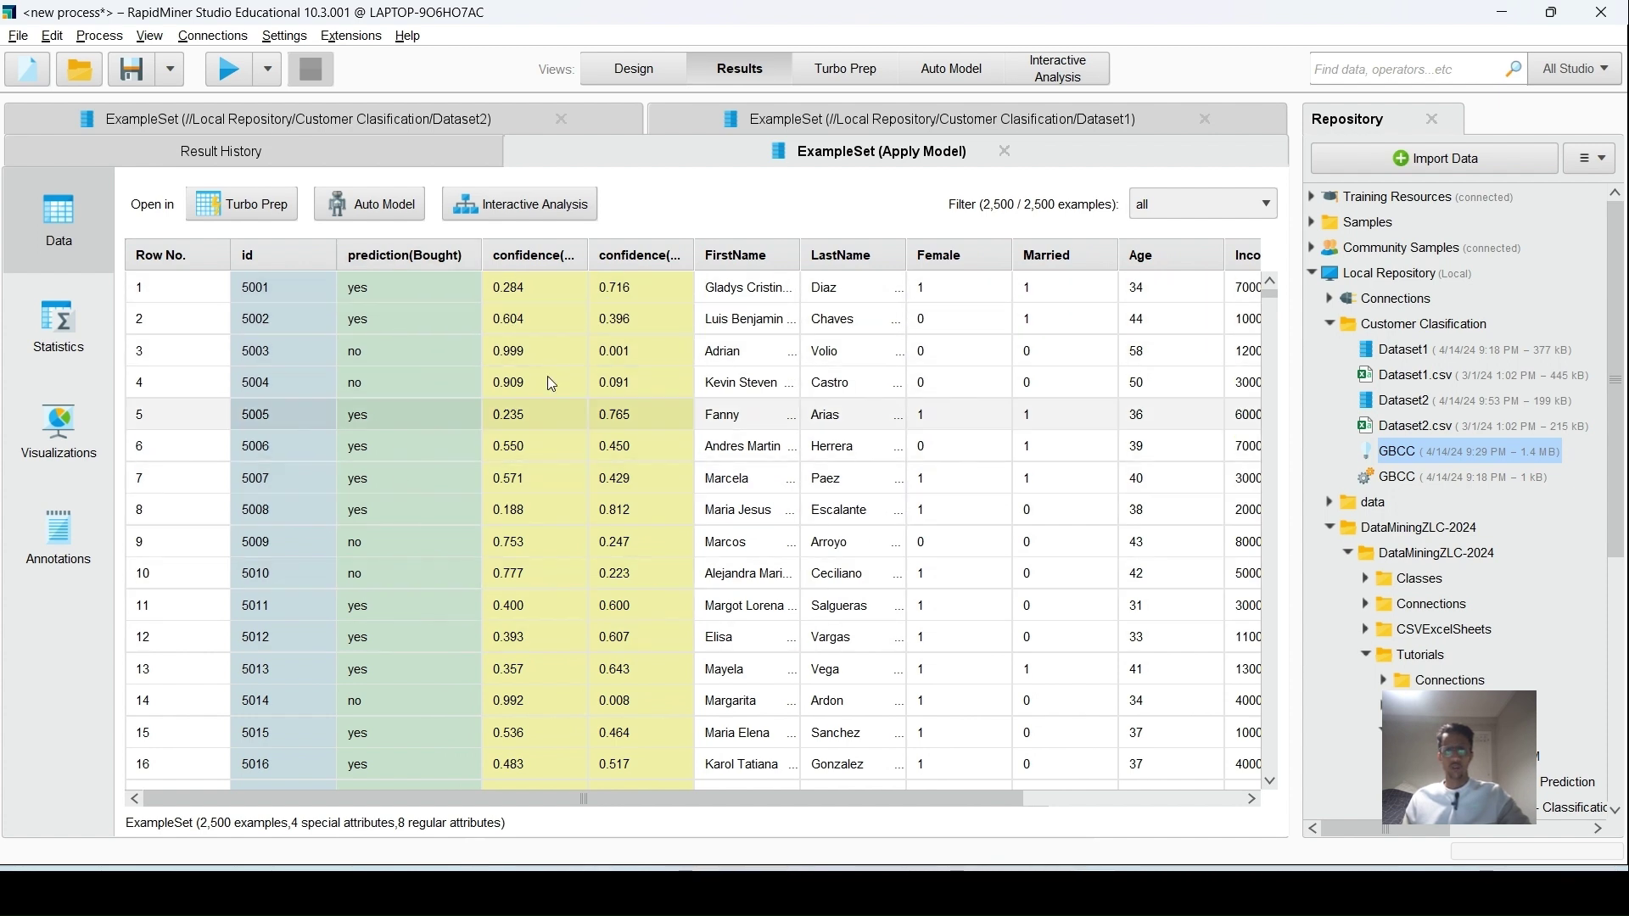
drag(587, 246, 633, 246)
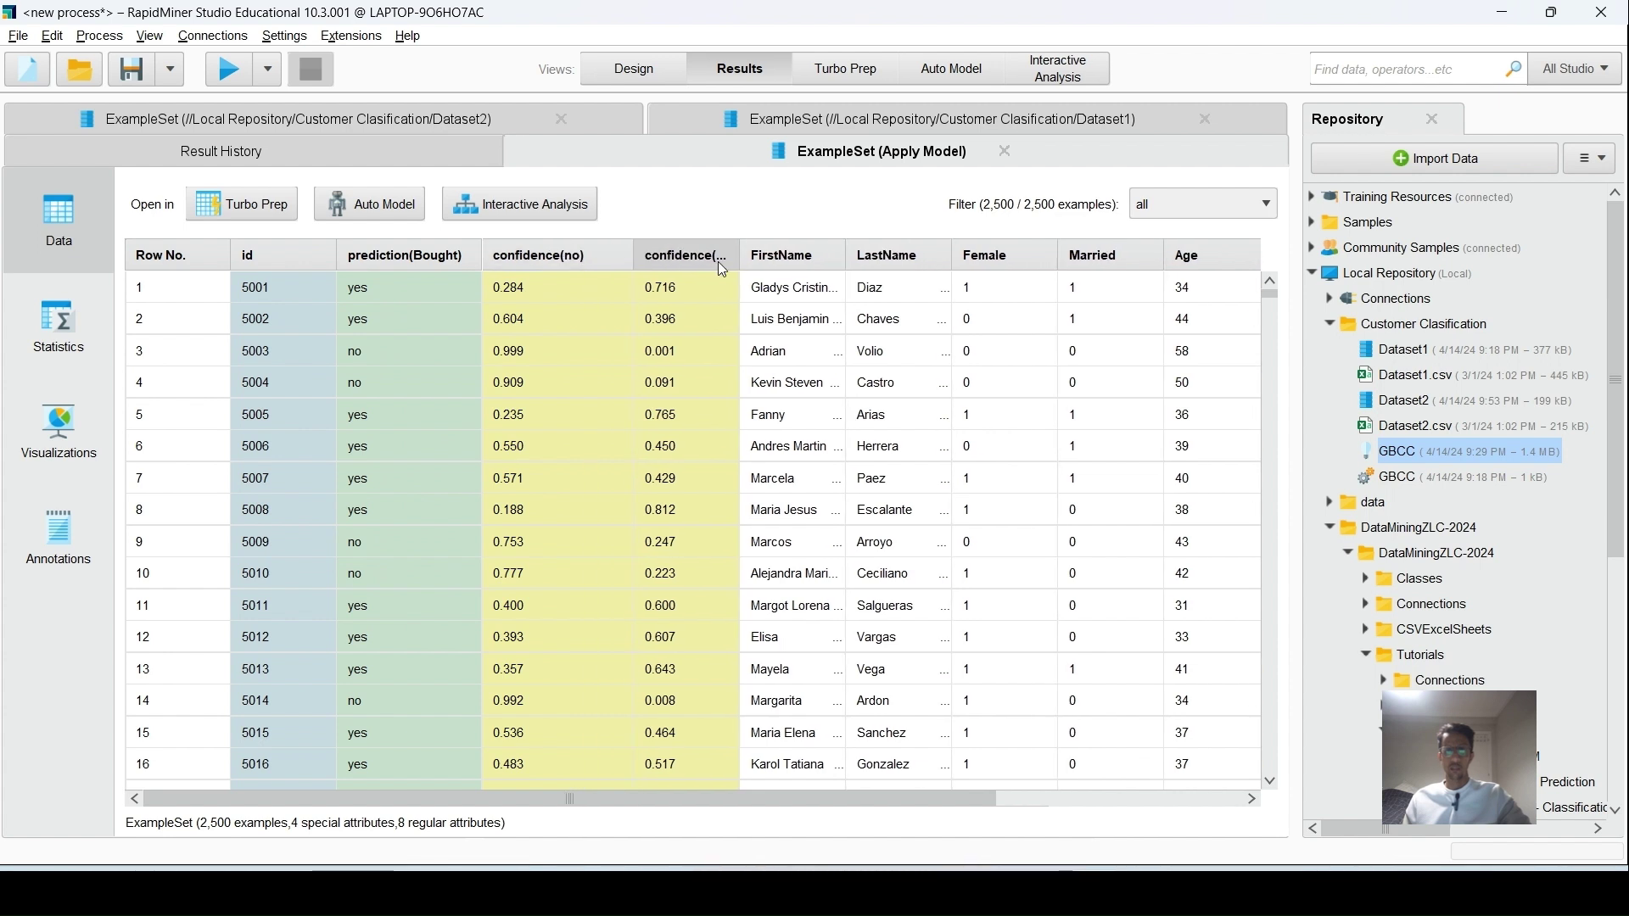
drag(739, 259, 779, 269)
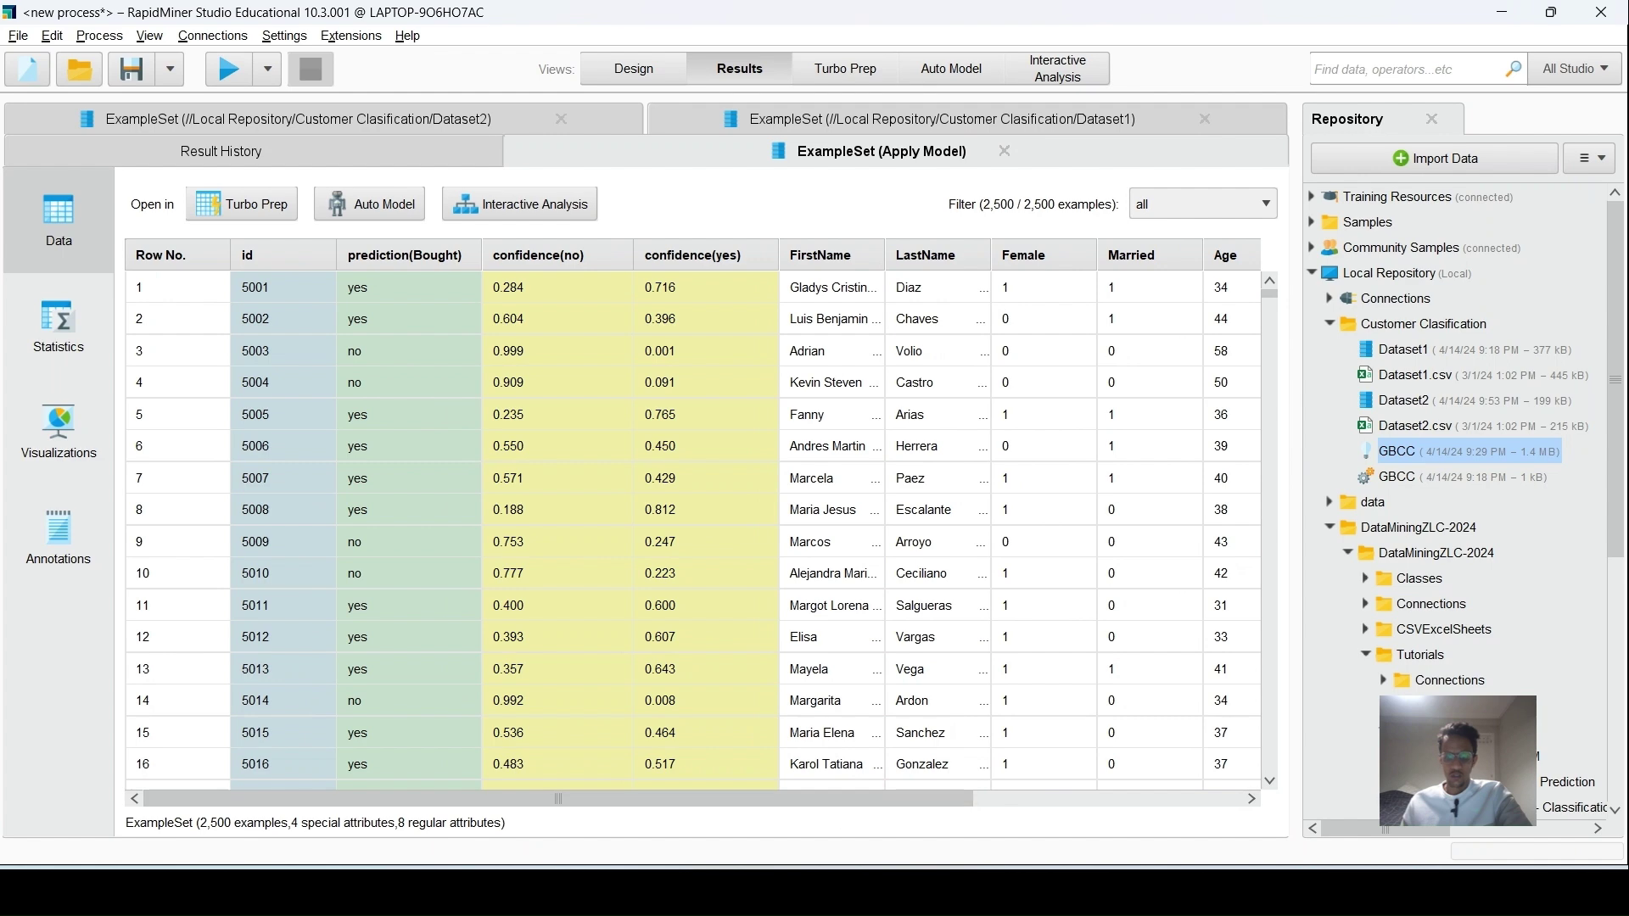
key(alt+Tab)
Open the 238 KB NewCustomersCalssification workbook from the Customer Clasification folder.
double_click(539, 246)
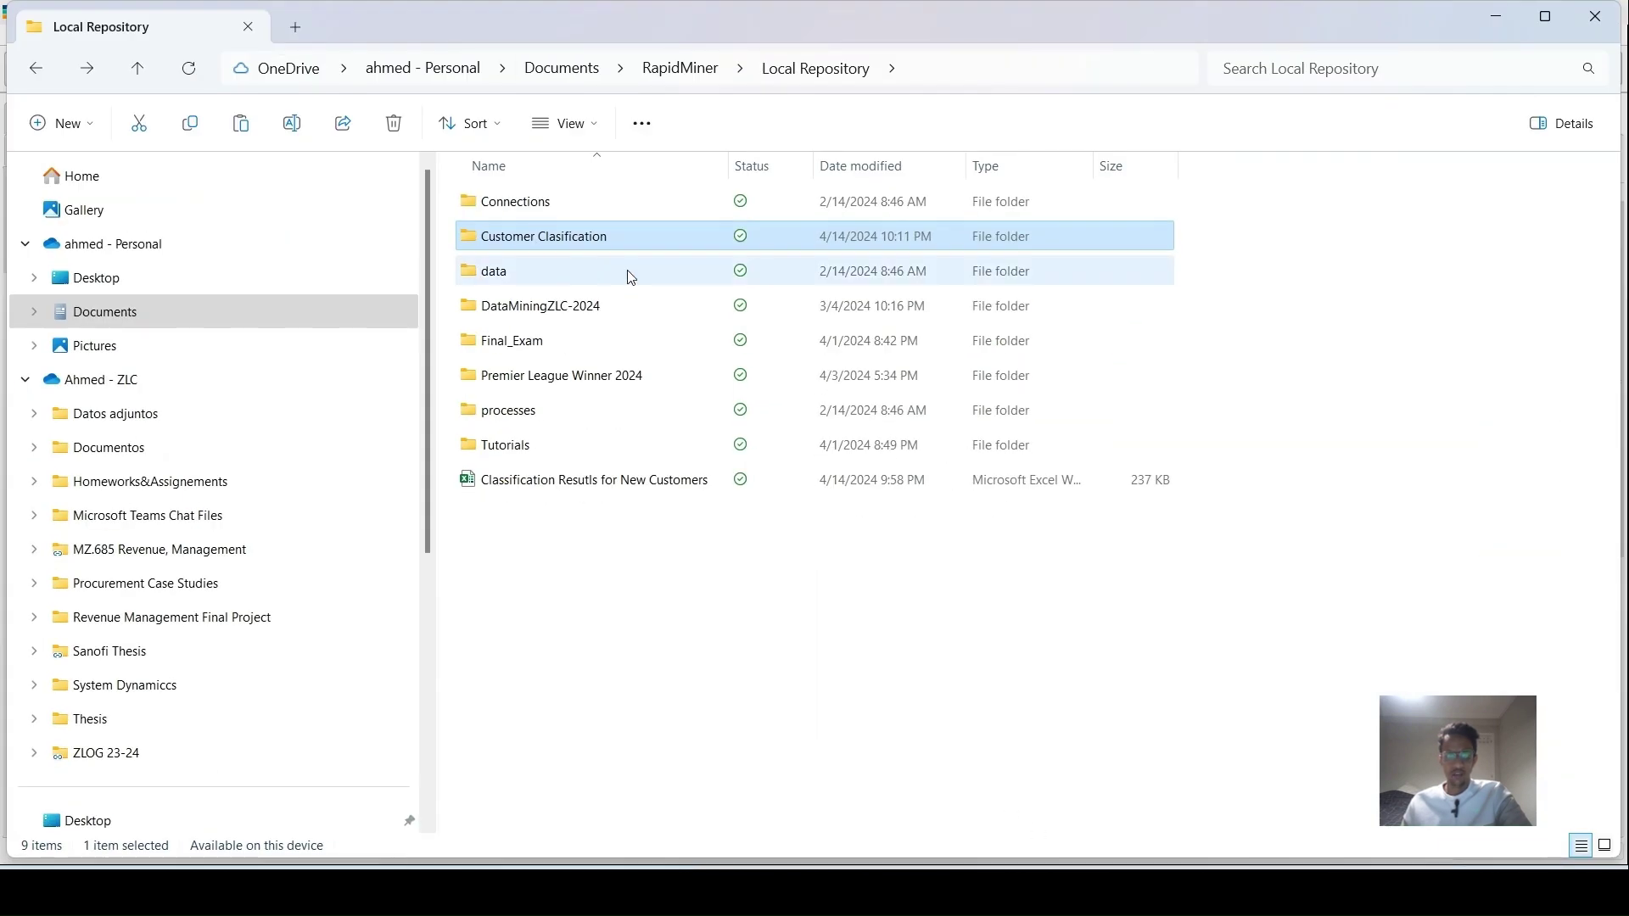
click(538, 424)
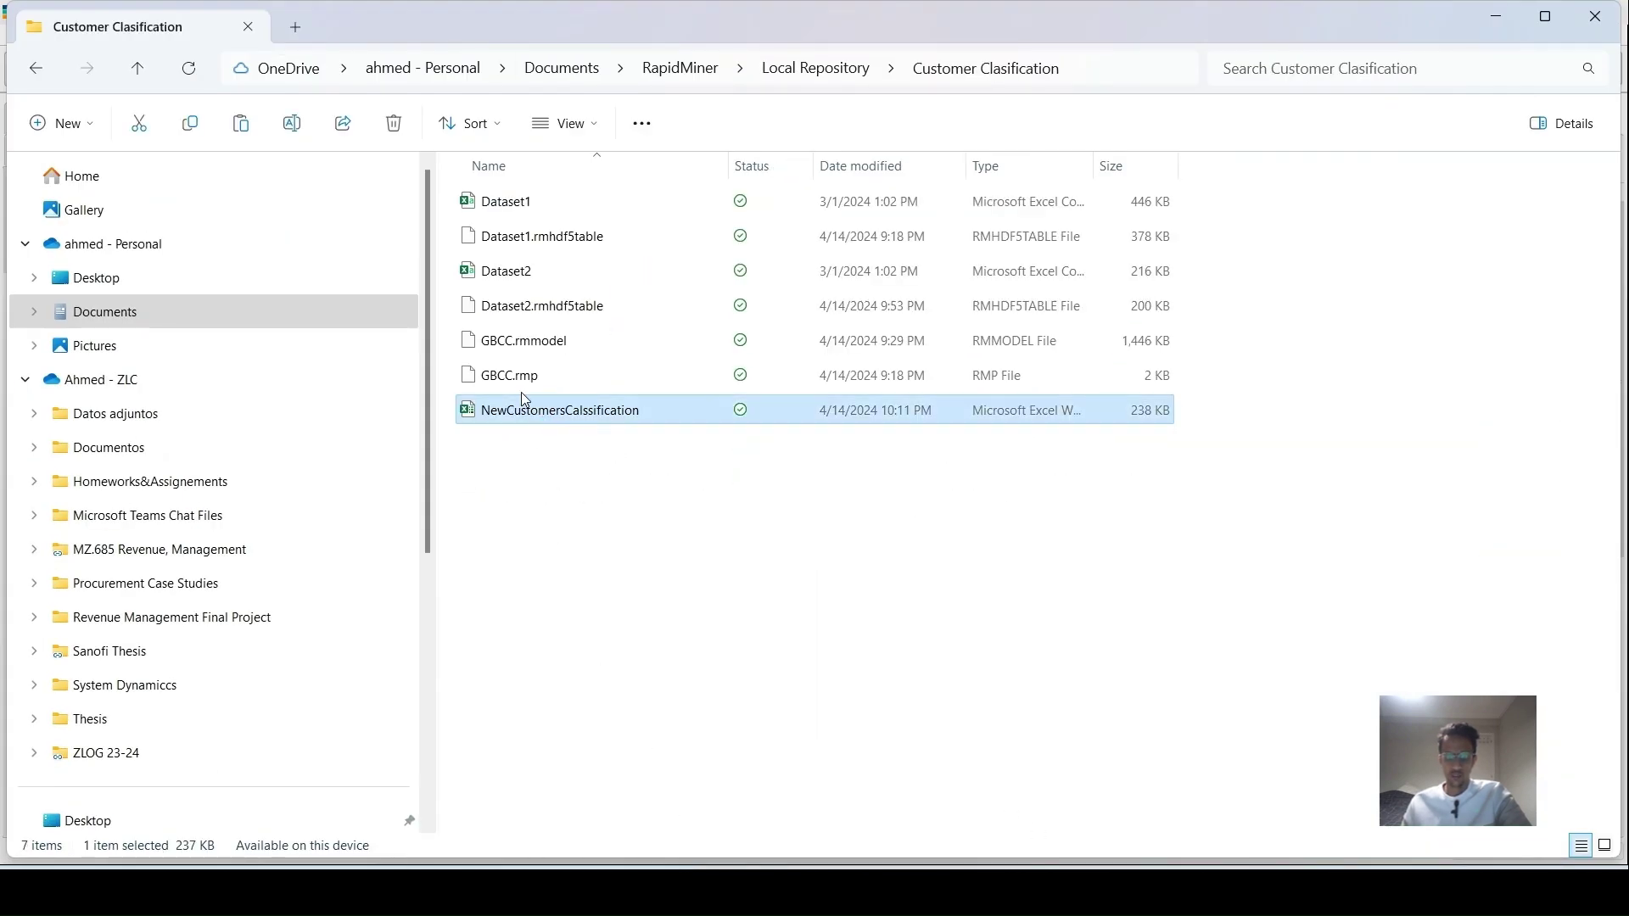
double_click(523, 400)
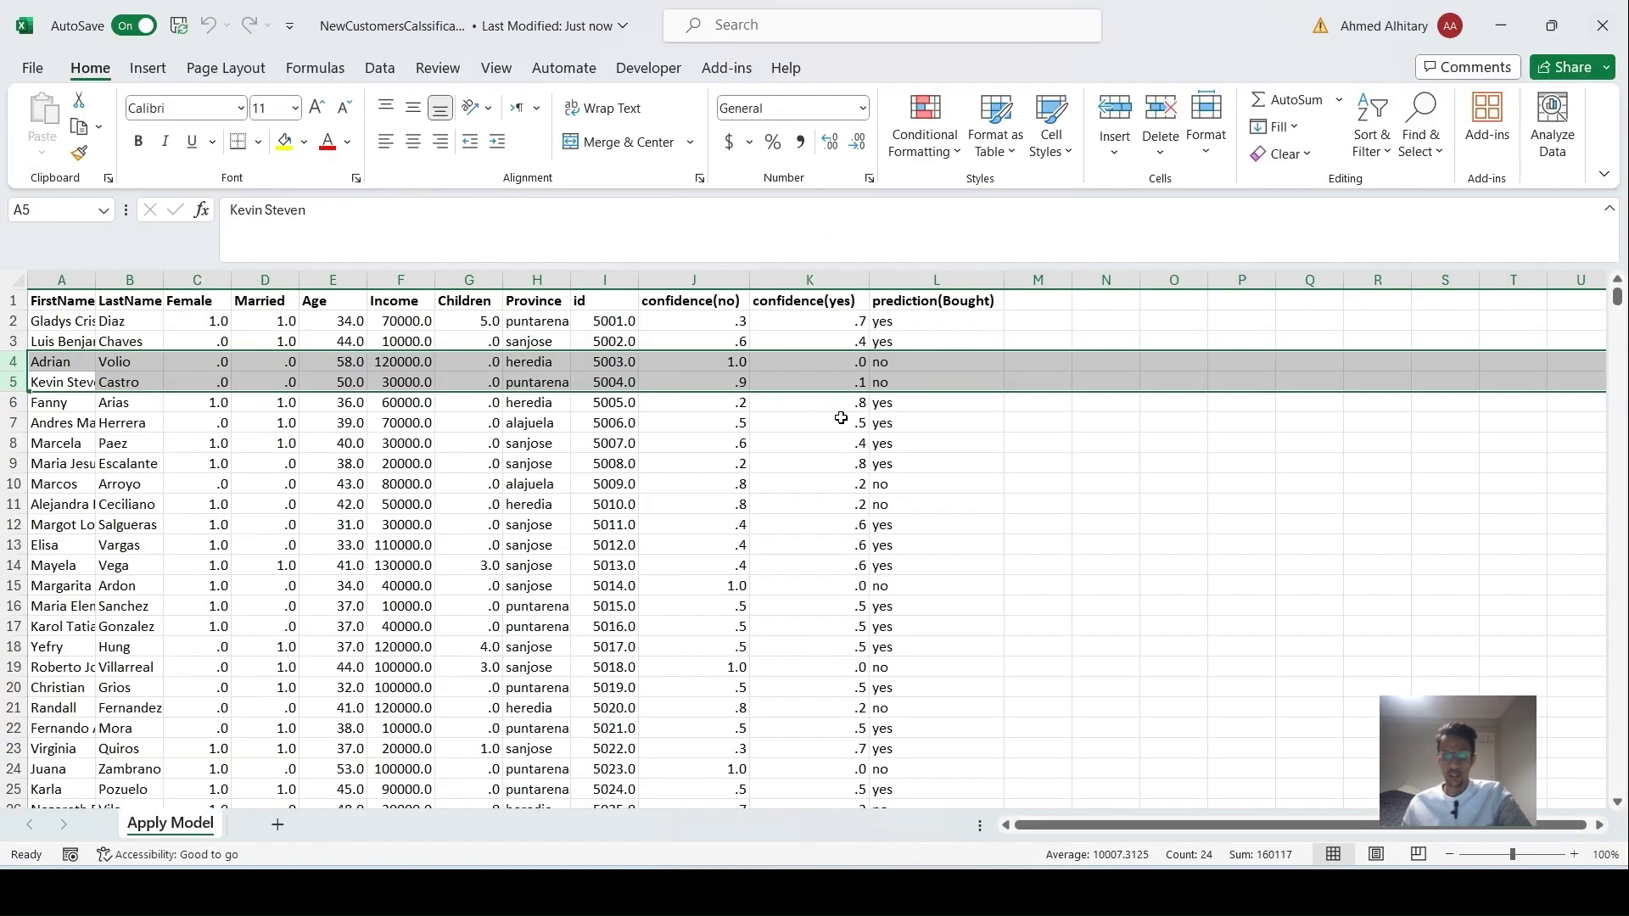
click(841, 418)
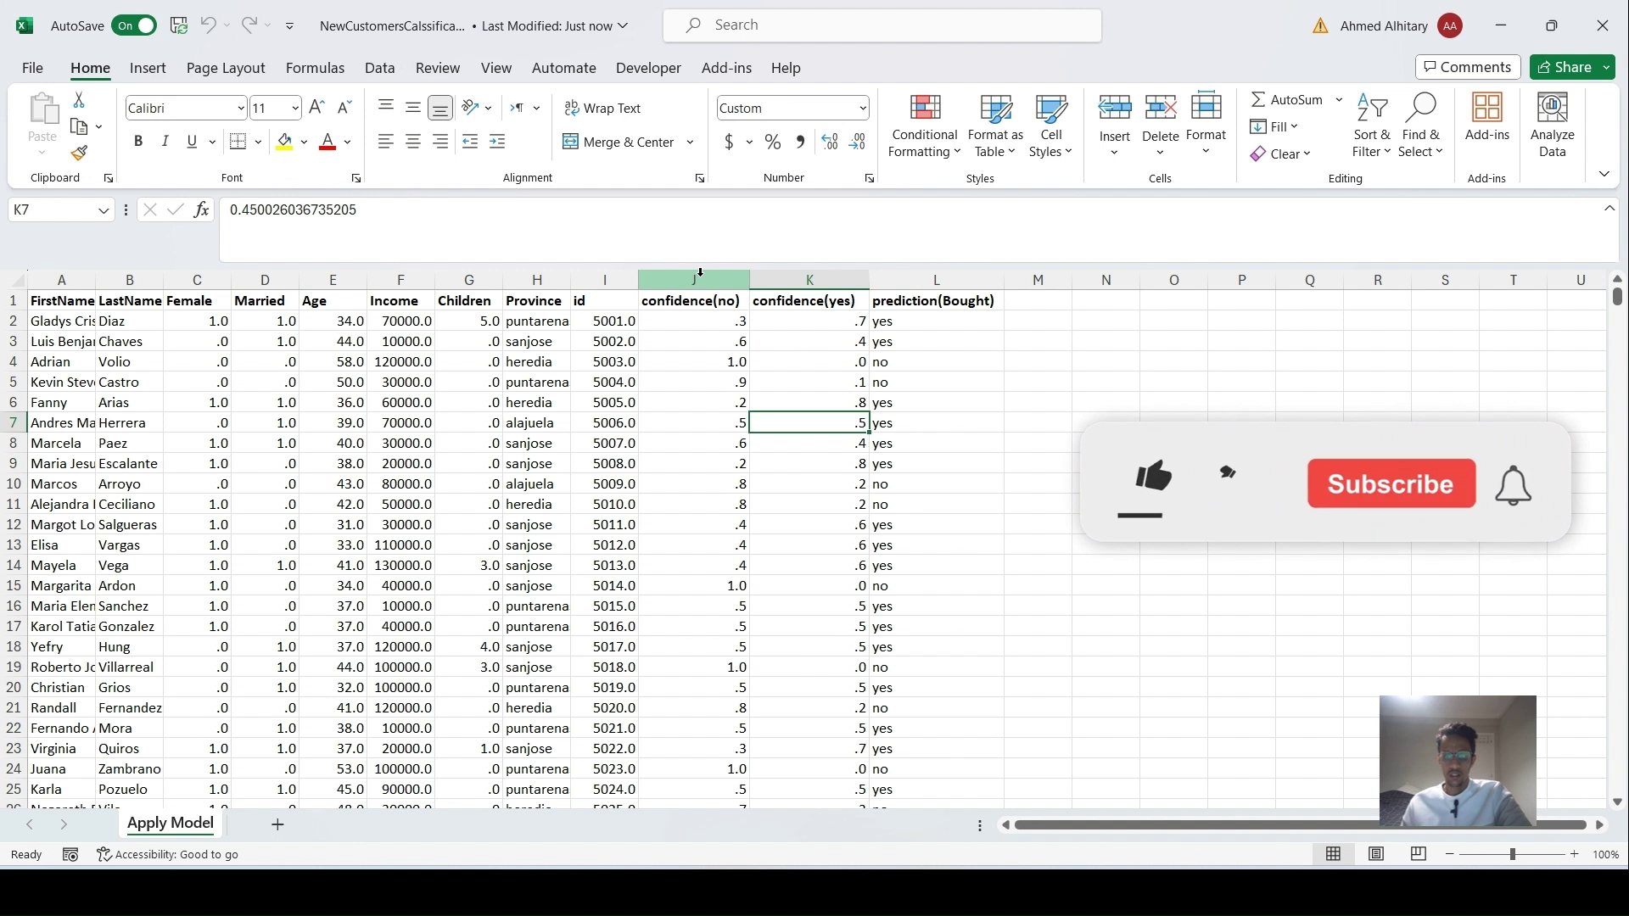
click(844, 276)
click(973, 275)
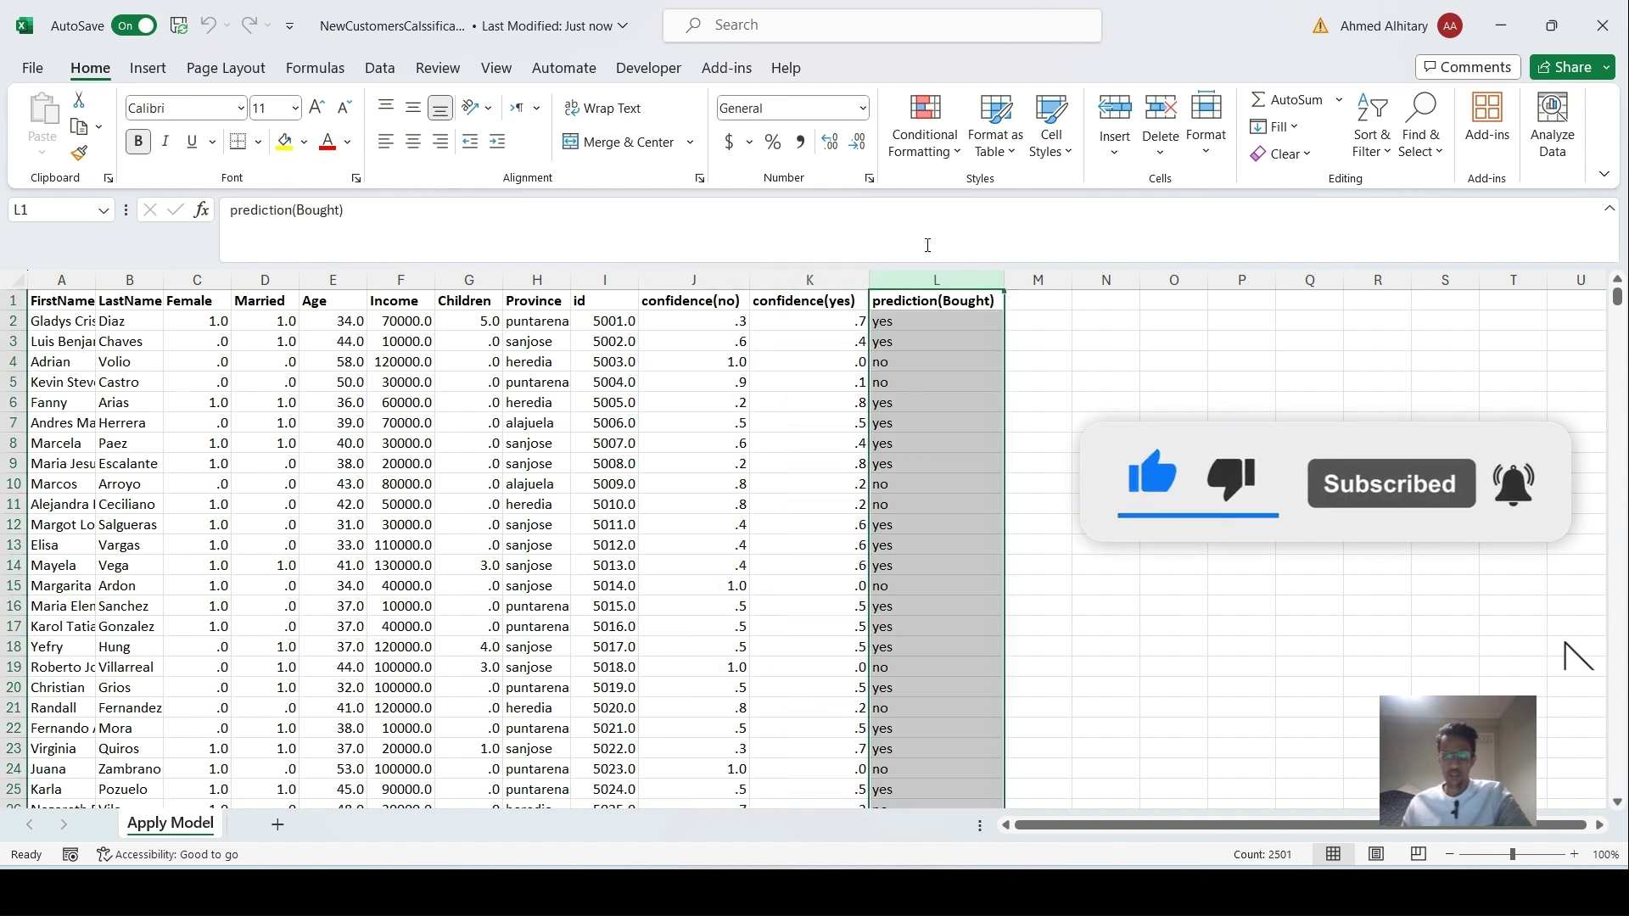
click(781, 278)
click(743, 280)
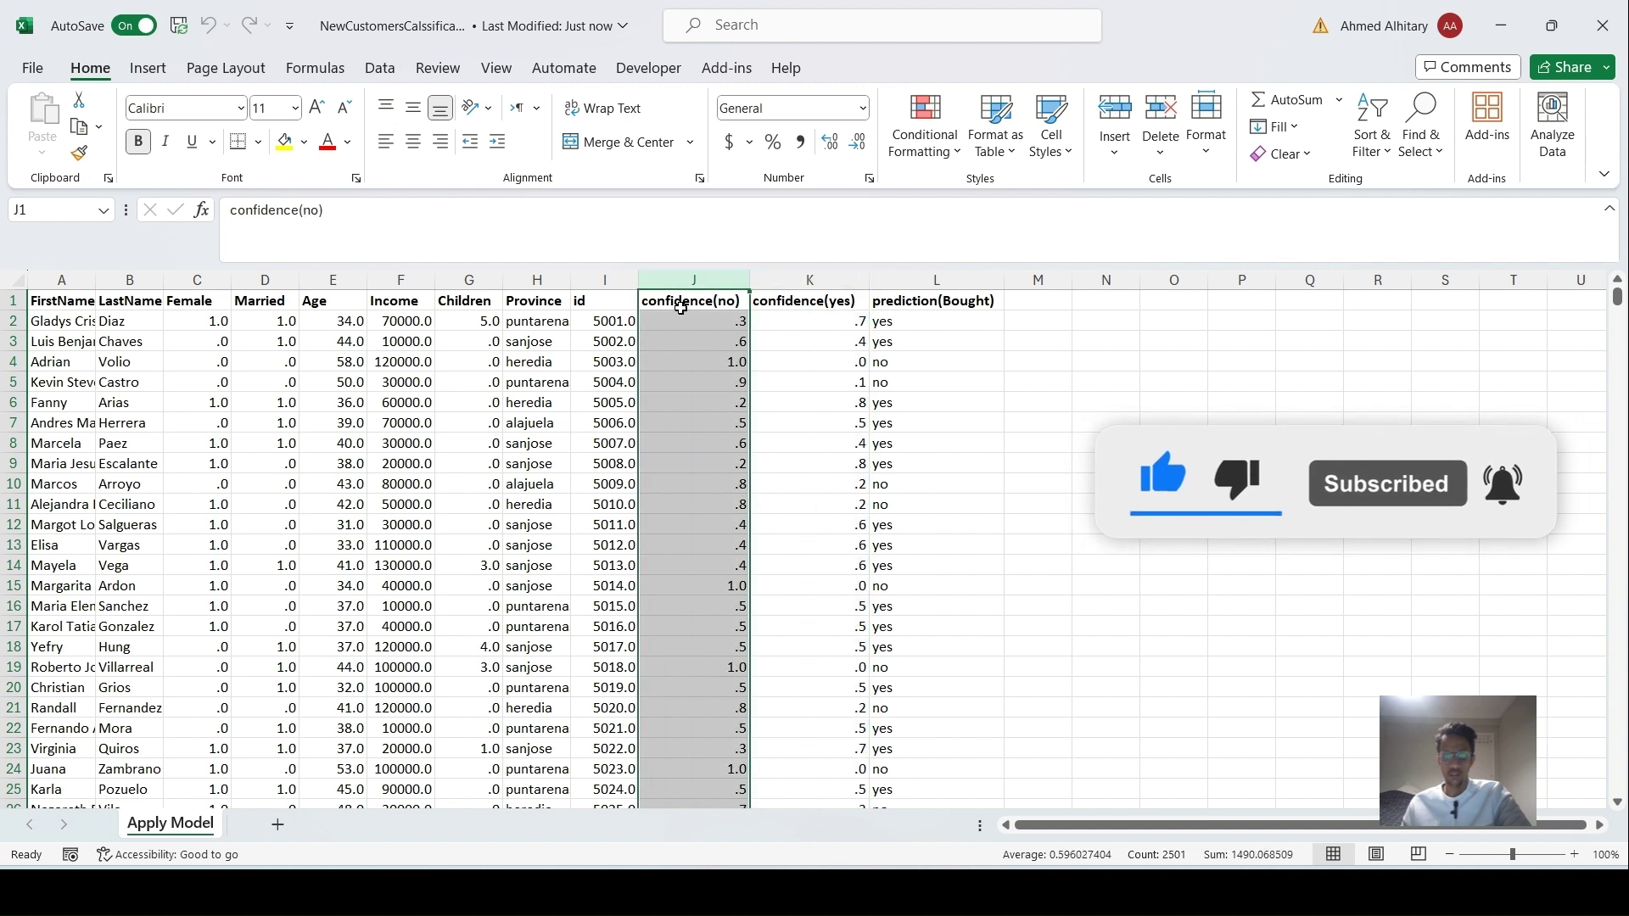
click(806, 280)
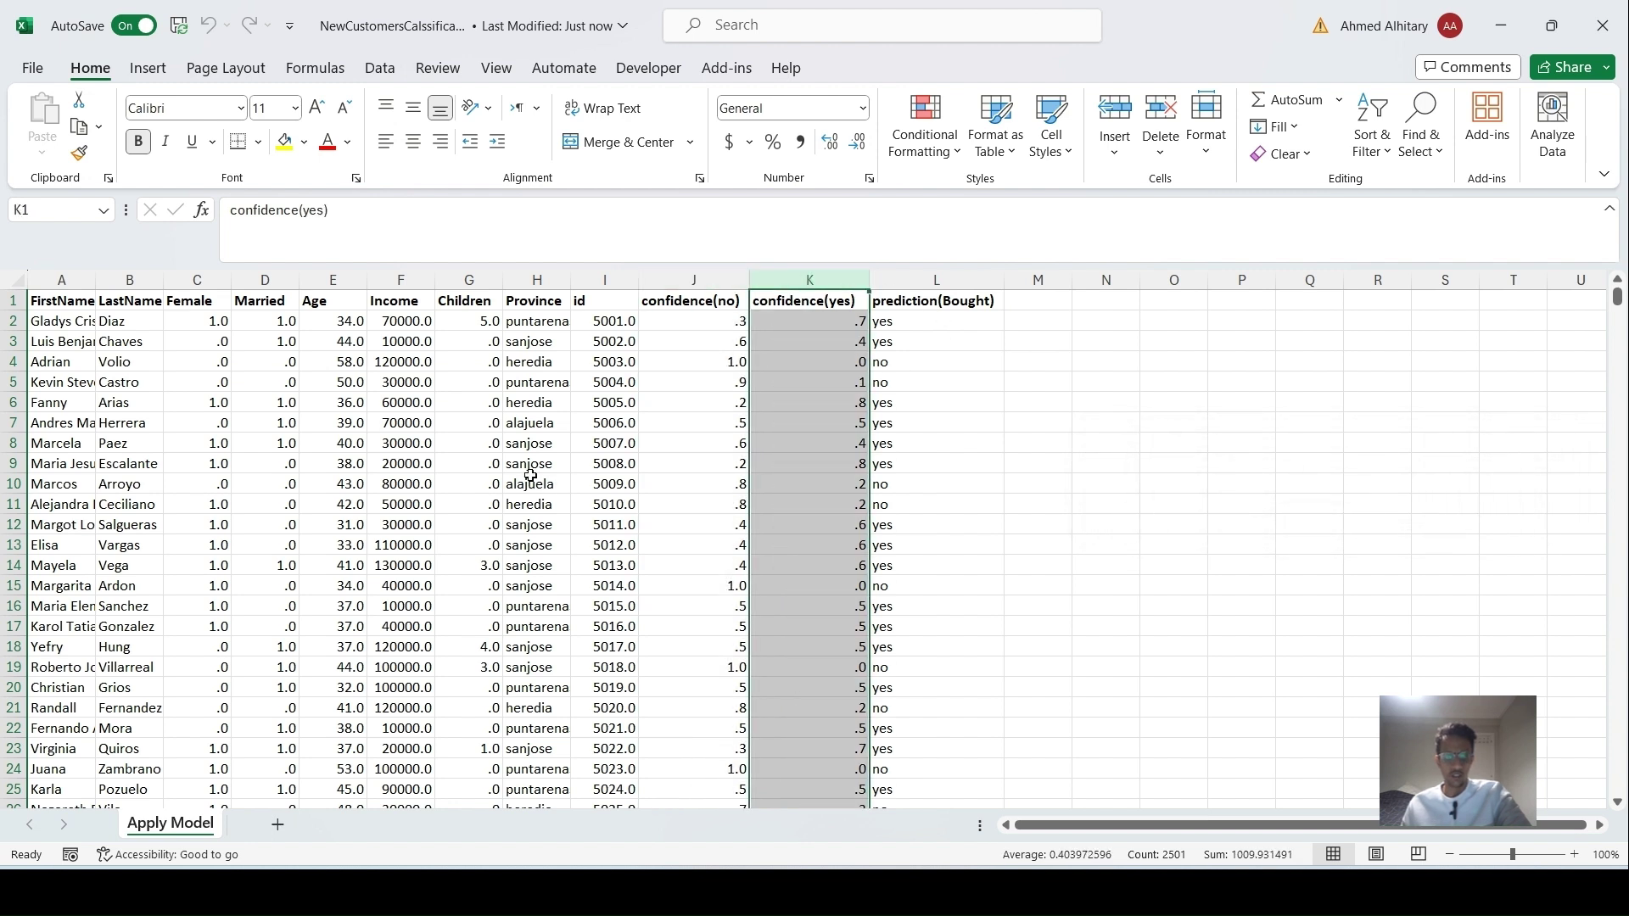
drag(616, 291, 60, 280)
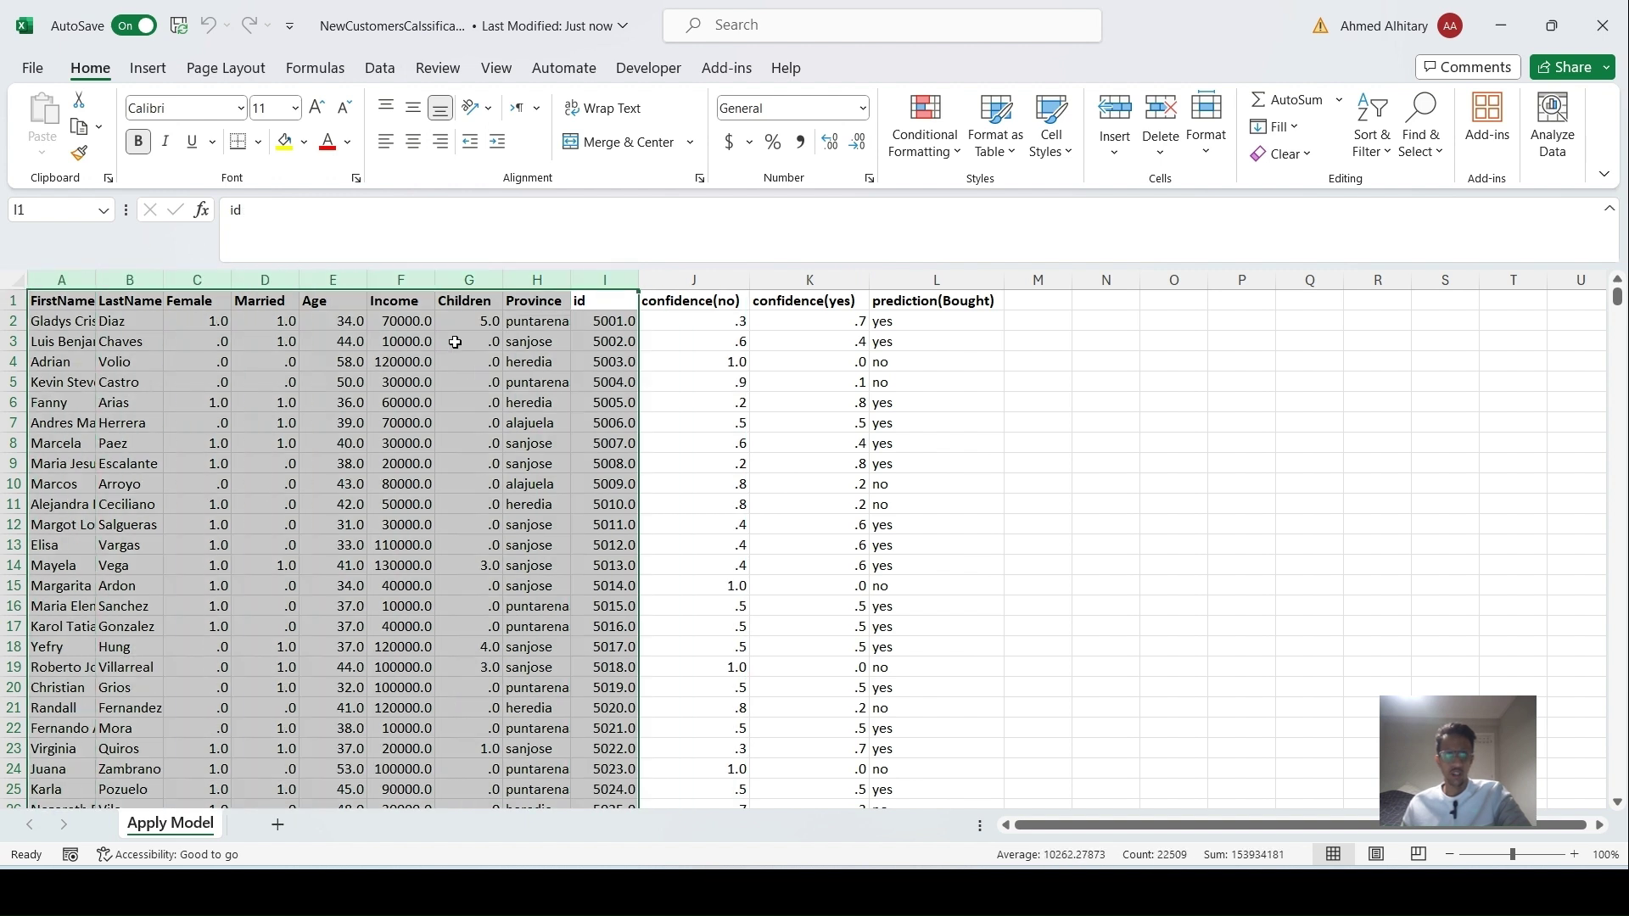